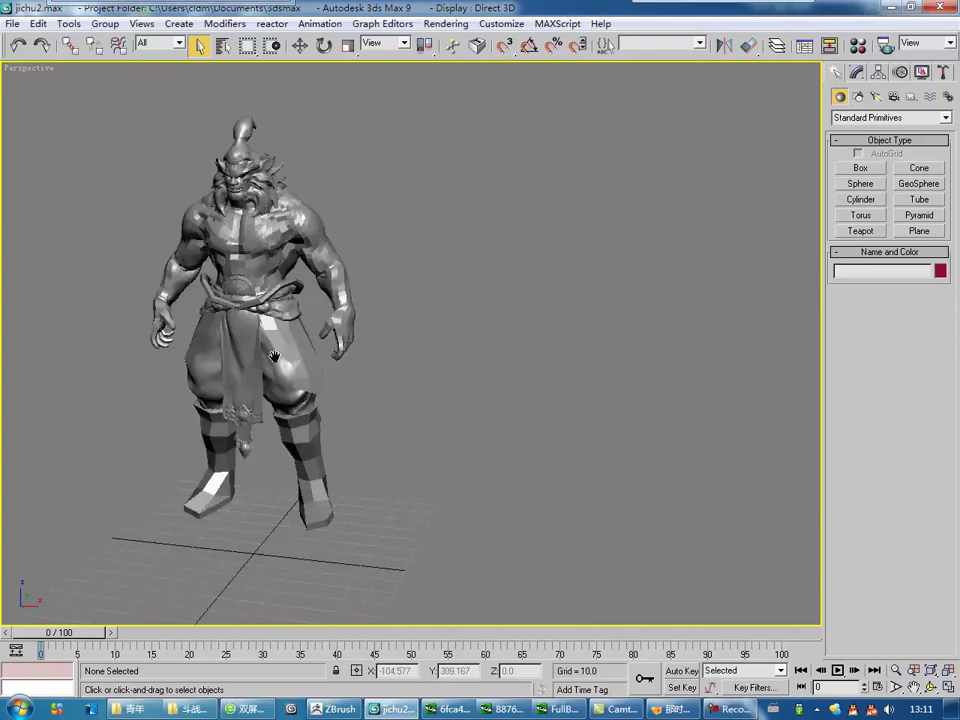
scroll(399, 407, up, 2)
Select the pants mesh, isolate it with Alt+Q, and select all its polygons.
click(354, 461)
key(alt+q)
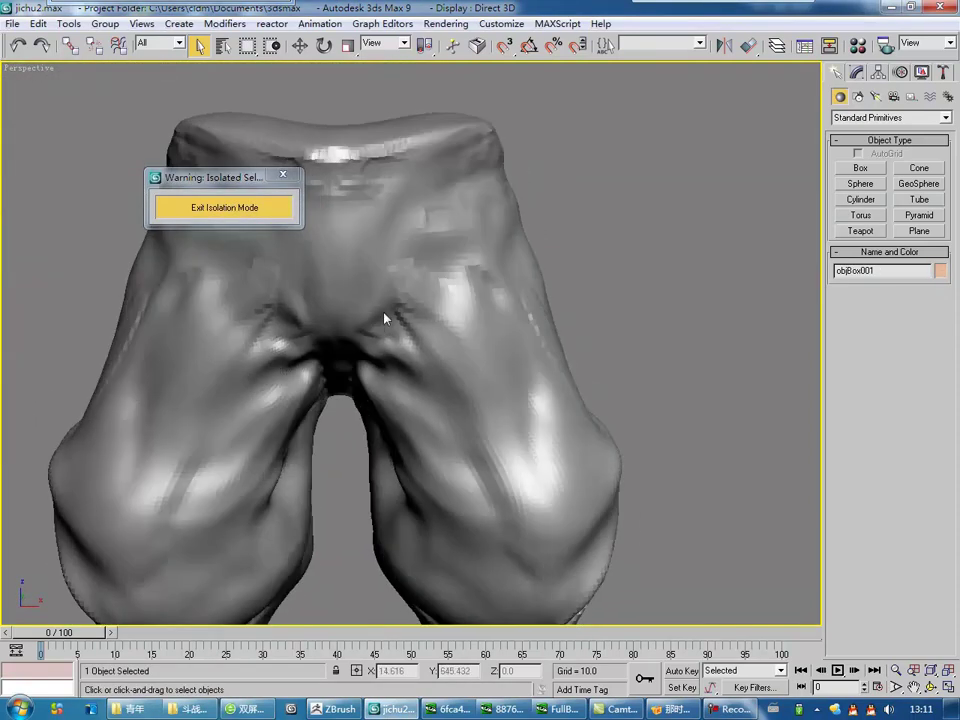
key(4)
scroll(407, 396, down, 3)
key(ctrl+a)
scroll(840, 428, down, 5)
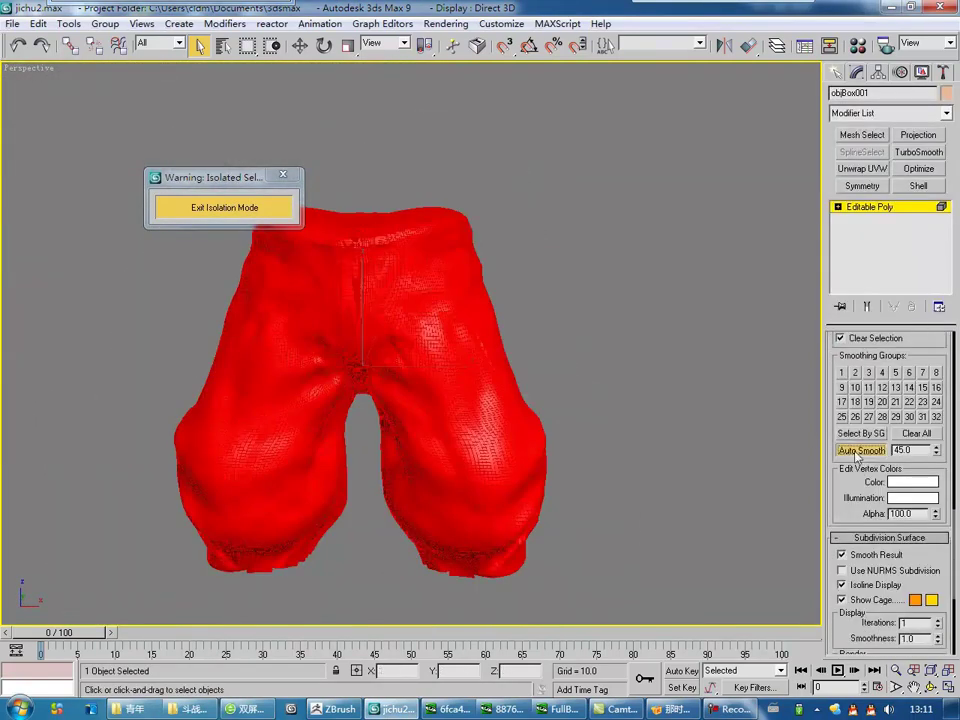
key(4)
scroll(476, 364, up, 2)
Run the PolyBoost.ms script and start a new PolyDraw Build object on the pants.
click(557, 23)
click(470, 73)
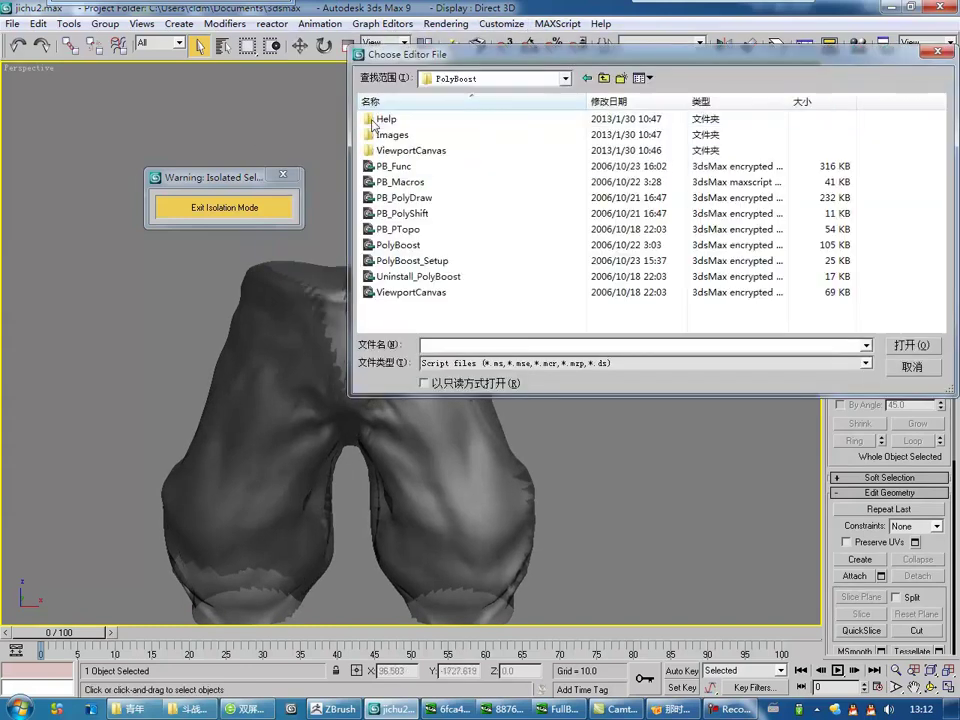
double_click(398, 245)
click(60, 290)
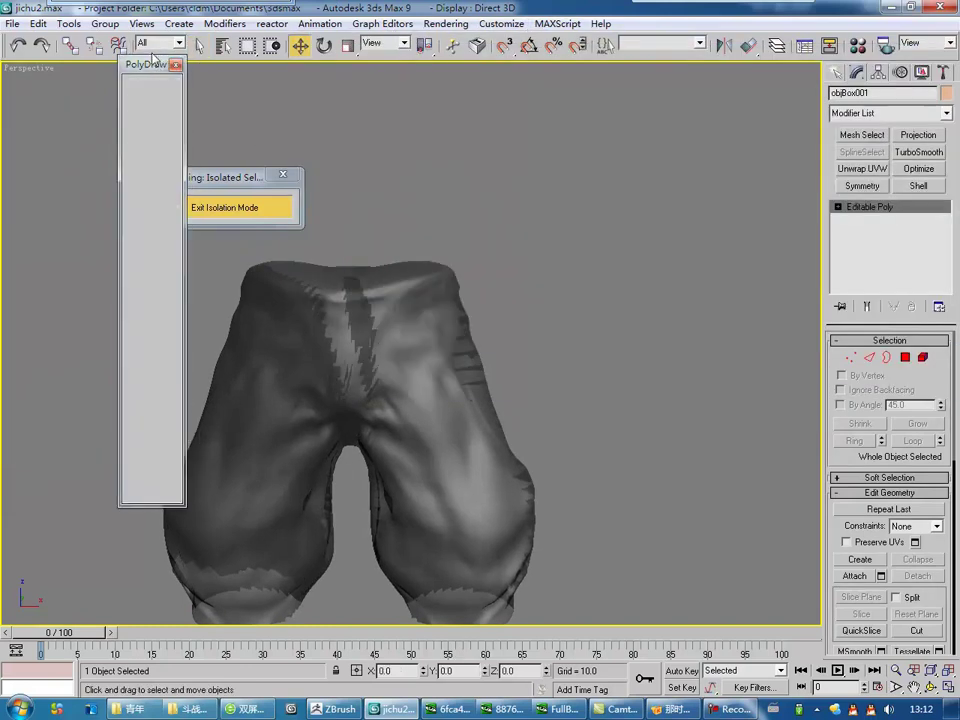
scroll(370, 300, up, 3)
click(158, 148)
Draw the first strip of quads along the pants waistband.
scroll(370, 300, up, 2)
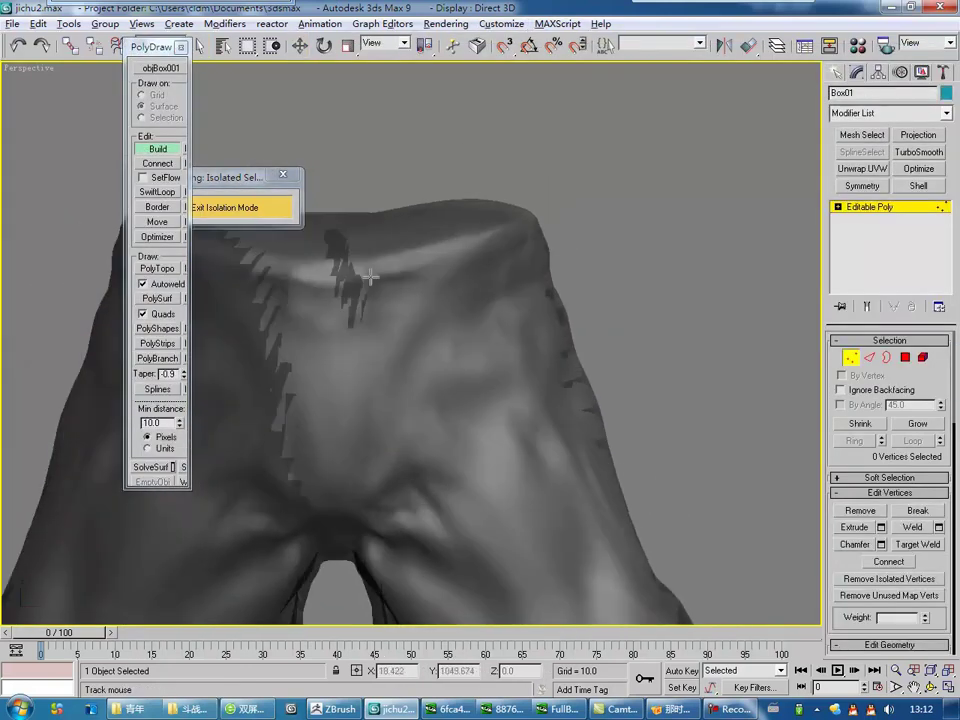
click(359, 323)
key(w)
key(F4)
right_click(28, 67)
key(Escape)
key(F4)
scroll(349, 341, up, 2)
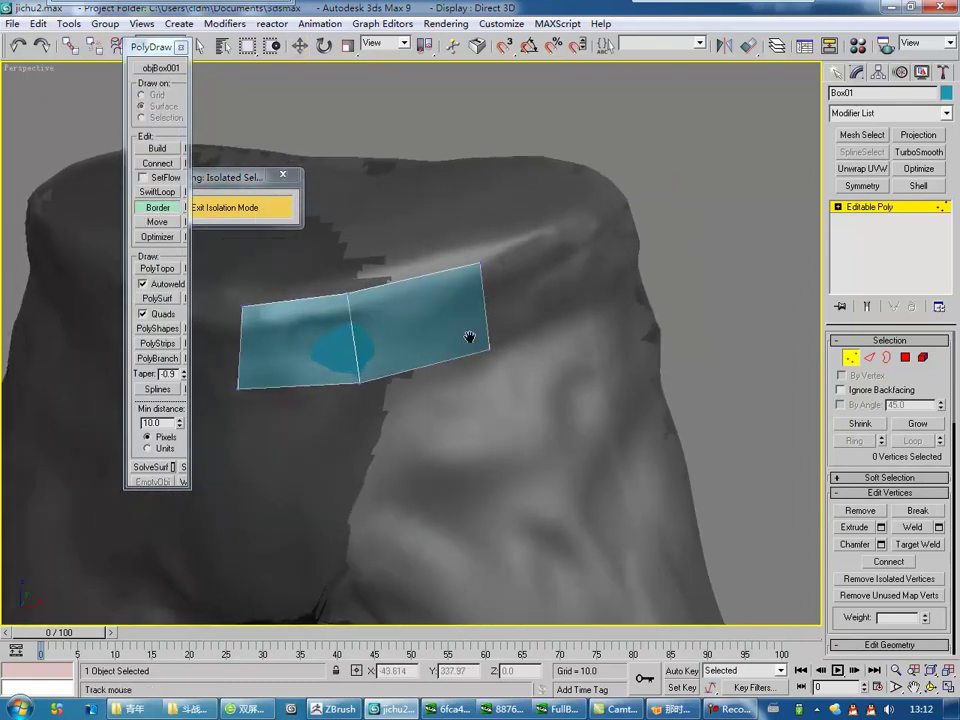
drag(469, 337, 440, 369)
scroll(510, 351, down, 2)
mouse_move(510, 351)
alt+middle_down()
mouse_move(362, 381)
mouse_move(402, 379)
alt+middle_up()
click(280, 380)
Extend a quad strip down the front from the waistband and around the hip.
alt+middle_drag(447, 334, 437, 369)
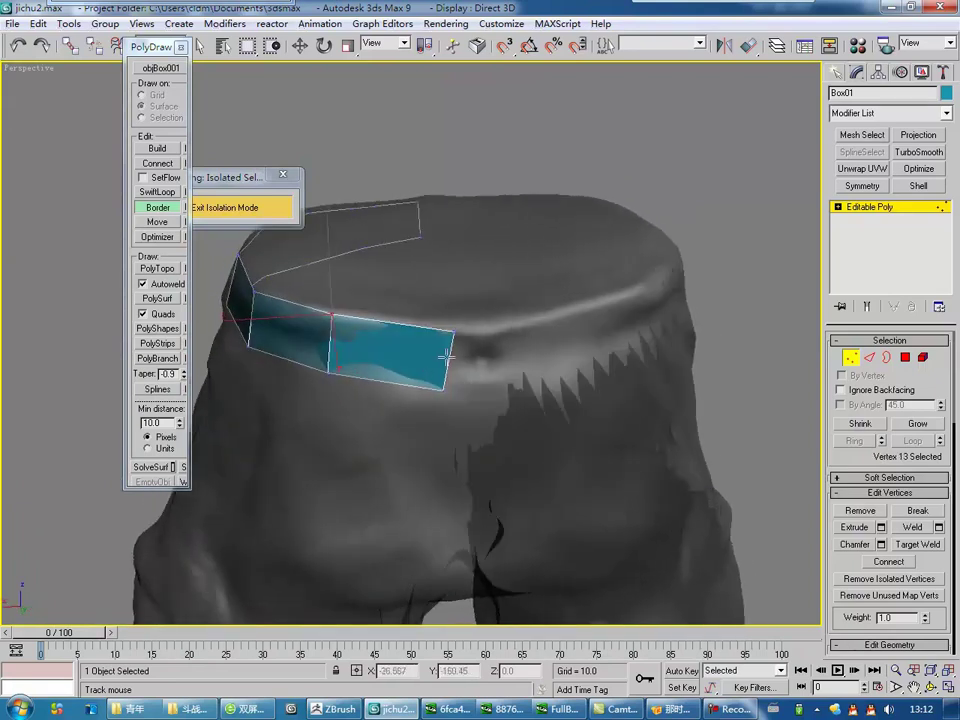
alt+middle_drag(477, 333, 371, 342)
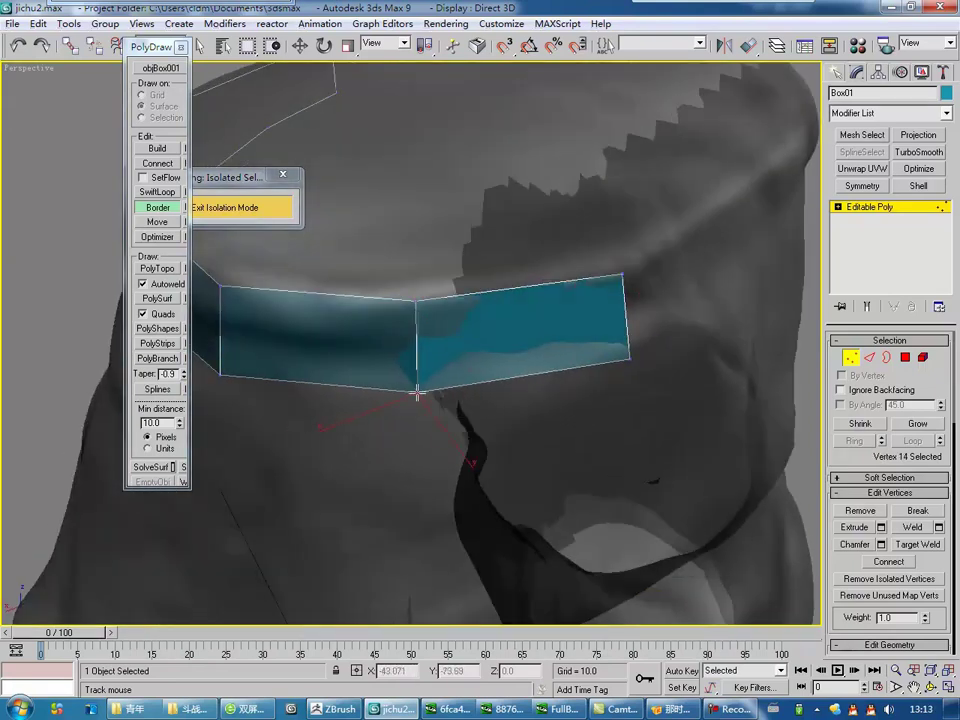
alt+middle_drag(415, 395, 474, 364)
scroll(350, 298, up, 3)
drag(343, 367, 380, 415)
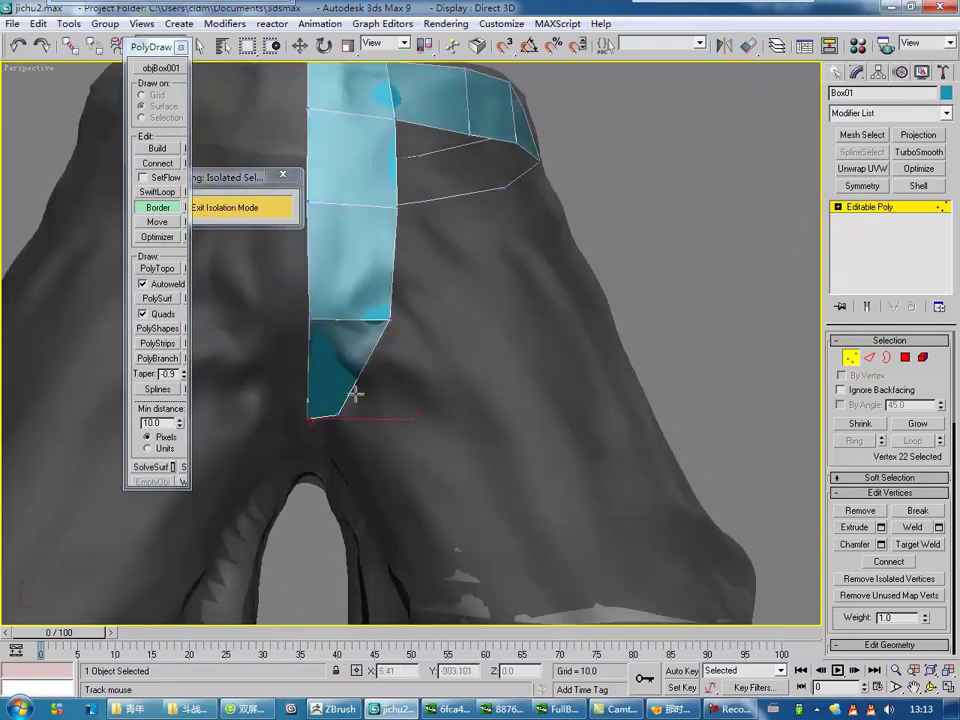
alt+middle_drag(355, 395, 396, 365)
mouse_move(385, 441)
alt+middle_down()
mouse_move(371, 381)
mouse_move(371, 429)
mouse_move(366, 392)
mouse_move(399, 373)
mouse_move(360, 420)
mouse_move(375, 381)
mouse_move(439, 418)
mouse_move(436, 404)
mouse_move(434, 466)
mouse_move(345, 407)
mouse_move(405, 381)
mouse_move(289, 433)
mouse_move(374, 392)
mouse_move(439, 413)
mouse_move(471, 208)
mouse_move(422, 405)
mouse_move(393, 412)
mouse_move(364, 339)
mouse_move(311, 386)
alt+middle_up()
scroll(364, 339, down, 3)
Set the Move tool to Screen reference coordinates and inspect the quad strip around the crotch.
scroll(332, 371, up, 4)
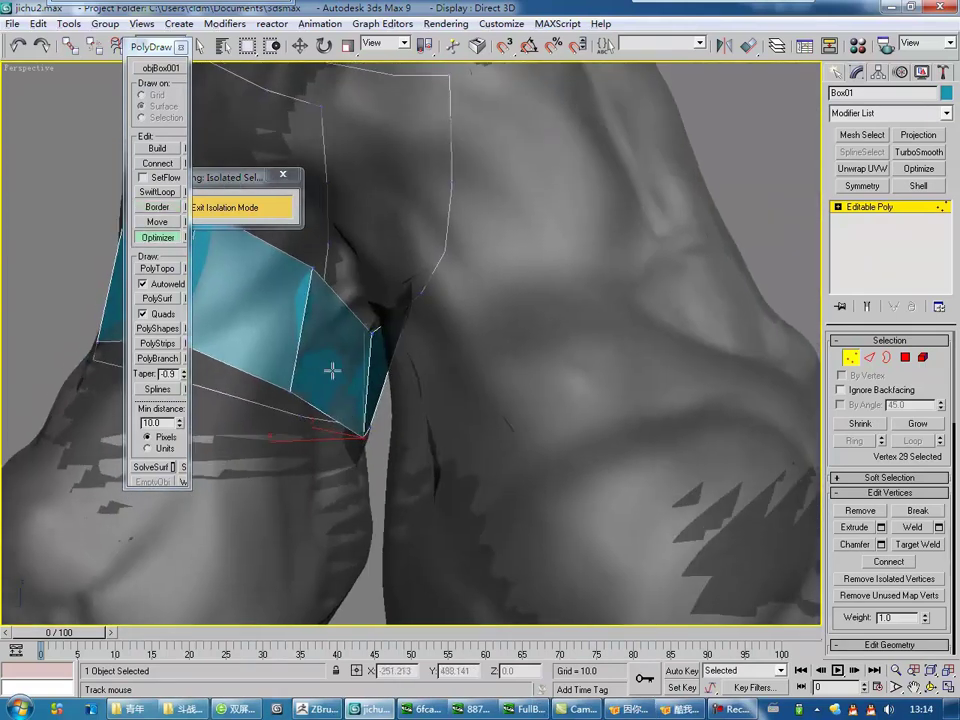
key(w)
scroll(364, 349, down, 3)
click(390, 42)
click(380, 73)
scroll(390, 336, up, 4)
mouse_move(390, 336)
alt+middle_down()
mouse_move(437, 430)
mouse_move(422, 450)
mouse_move(452, 437)
alt+middle_up()
scroll(274, 371, down, 3)
scroll(390, 428, up, 4)
mouse_move(390, 428)
alt+middle_down()
mouse_move(426, 285)
mouse_move(386, 407)
mouse_move(396, 386)
mouse_move(508, 495)
alt+middle_up()
scroll(447, 362, up, 2)
alt+middle_drag(447, 362, 443, 275)
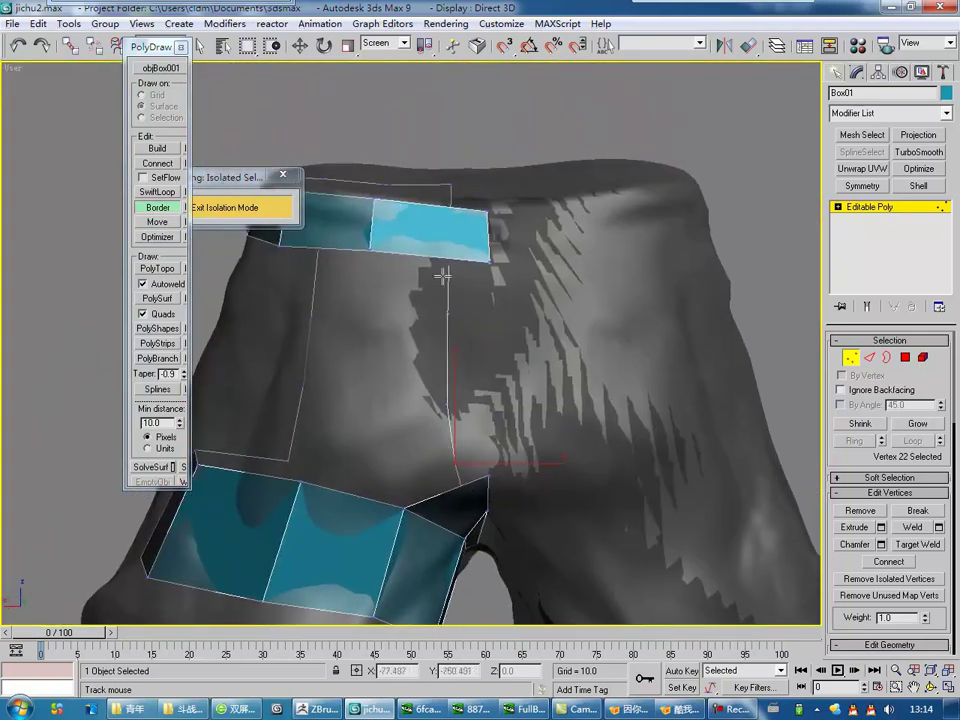
Add a band of quads across the thigh and extend quads down the hip side.
alt+middle_drag(430, 452, 524, 460)
alt+middle_drag(616, 457, 565, 444)
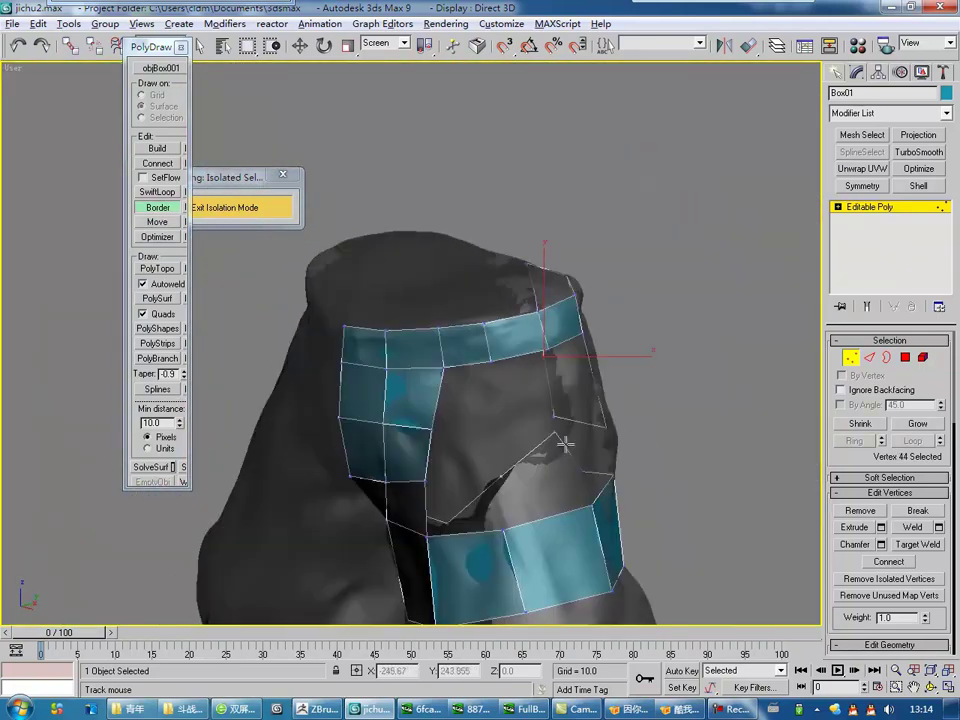
alt+middle_drag(433, 440, 365, 427)
mouse_move(361, 369)
alt+middle_down()
mouse_move(364, 353)
mouse_move(446, 325)
alt+middle_up()
mouse_move(463, 422)
alt+middle_down()
mouse_move(377, 495)
mouse_move(439, 476)
mouse_move(331, 298)
alt+middle_up()
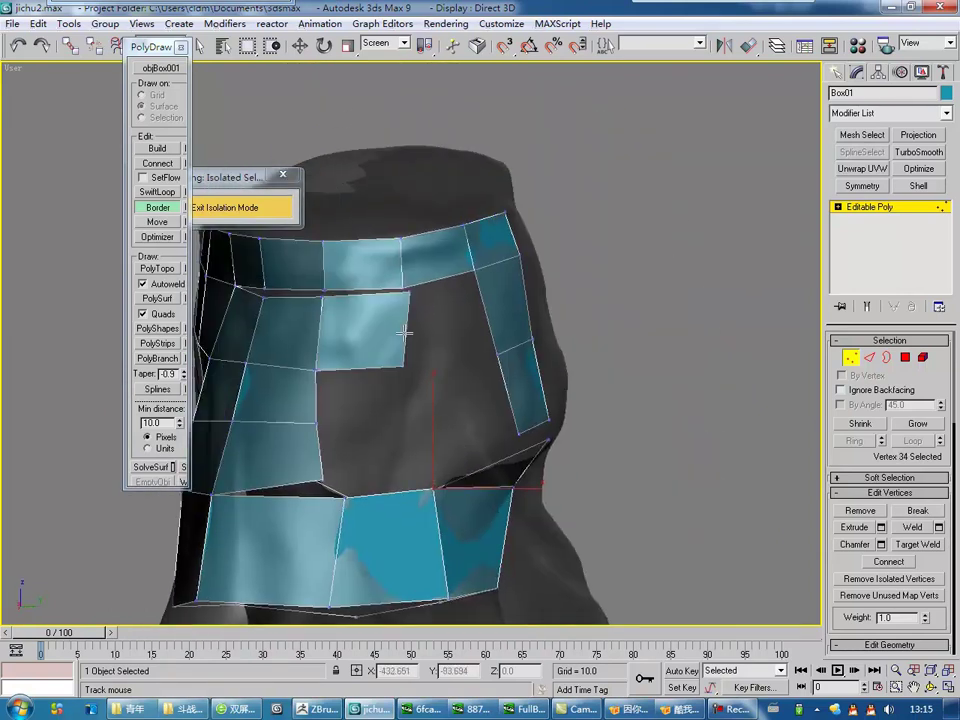
Clean up the front quad patch with Optimizer and select the open loop at the leg end.
click(157, 238)
mouse_move(280, 340)
alt+middle_down()
mouse_move(317, 364)
mouse_move(403, 349)
mouse_move(420, 456)
mouse_move(449, 381)
mouse_move(425, 416)
alt+middle_up()
alt+middle_drag(369, 497, 339, 388)
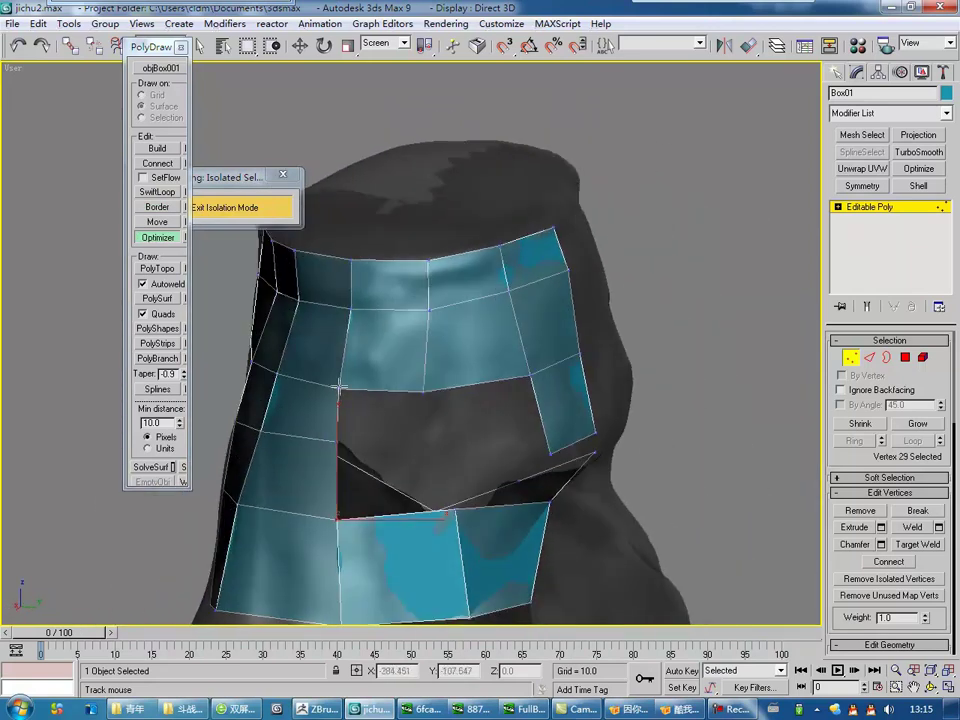
mouse_move(424, 453)
alt+middle_down()
mouse_move(386, 429)
mouse_move(422, 386)
mouse_move(306, 332)
mouse_move(498, 418)
mouse_move(448, 383)
mouse_move(399, 418)
alt+middle_up()
scroll(422, 435, up, 1)
scroll(421, 432, up, 1)
click(397, 393)
scroll(400, 400, down, 5)
Move the pant leg's side vertices onto the pants surface.
mouse_move(536, 424)
alt+middle_down()
mouse_move(456, 439)
mouse_move(475, 428)
alt+middle_up()
key(w)
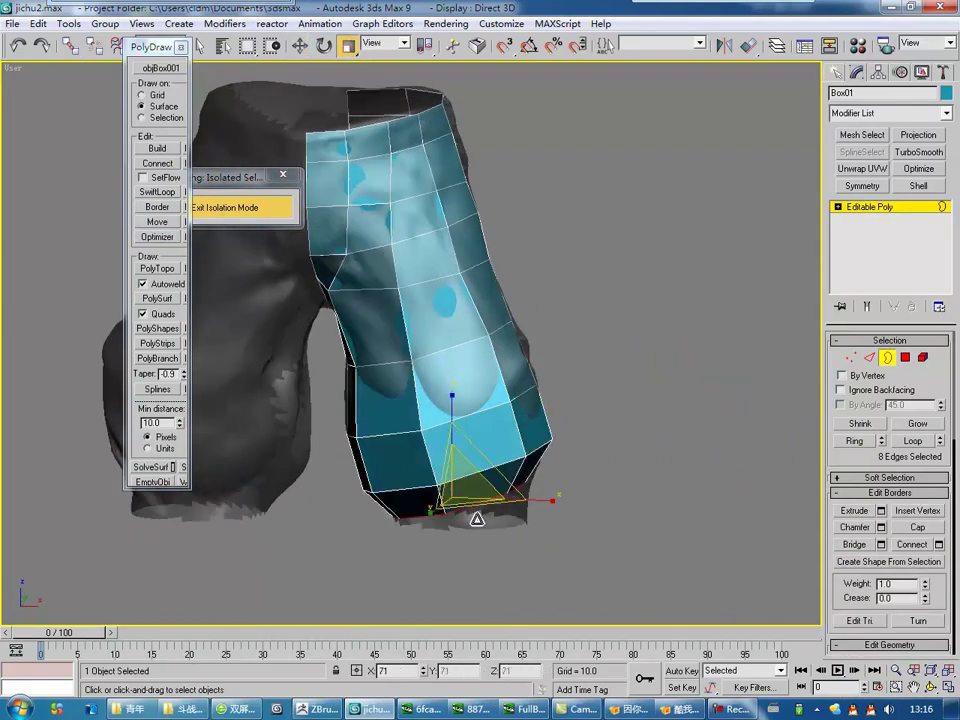
key(1)
scroll(300, 369, up, 3)
scroll(340, 350, up, 3)
scroll(340, 350, up, 2)
click(390, 361)
mouse_move(390, 361)
alt+middle_down()
mouse_move(385, 456)
mouse_move(385, 439)
alt+middle_up()
click(385, 278)
mouse_move(385, 278)
alt+middle_down()
mouse_move(411, 395)
mouse_move(314, 455)
mouse_move(360, 489)
mouse_move(349, 529)
mouse_move(431, 386)
mouse_move(407, 343)
mouse_move(336, 486)
mouse_move(411, 366)
mouse_move(387, 402)
alt+middle_up()
Reposition the remaining front and side leg vertices to follow the trousers.
click(314, 455)
click(431, 386)
click(411, 366)
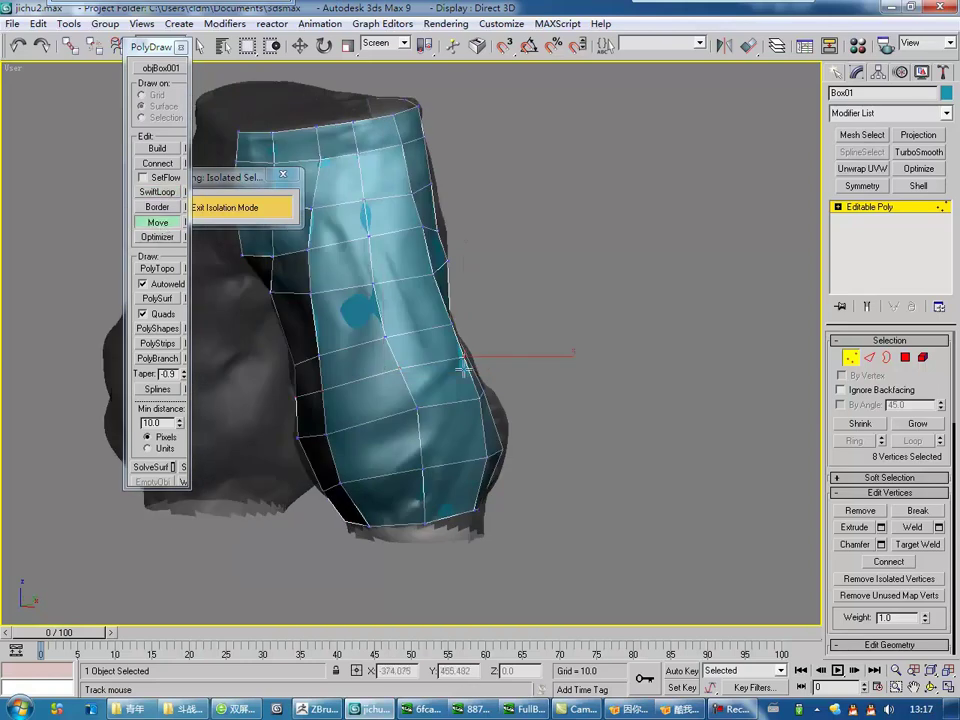
mouse_move(322, 405)
alt+middle_down()
mouse_move(365, 435)
mouse_move(268, 428)
mouse_move(349, 428)
mouse_move(290, 415)
mouse_move(428, 472)
mouse_move(317, 456)
mouse_move(349, 399)
mouse_move(351, 430)
mouse_move(298, 412)
mouse_move(407, 401)
mouse_move(463, 424)
alt+middle_up()
click(349, 428)
click(429, 471)
click(349, 399)
click(463, 424)
key(w)
mouse_move(467, 340)
alt+middle_down()
mouse_move(568, 439)
mouse_move(462, 450)
mouse_move(407, 418)
mouse_move(469, 446)
alt+middle_up()
Select the leg-end border, scale it in, weld its vertices and remove the extra edges.
key(3)
click(462, 450)
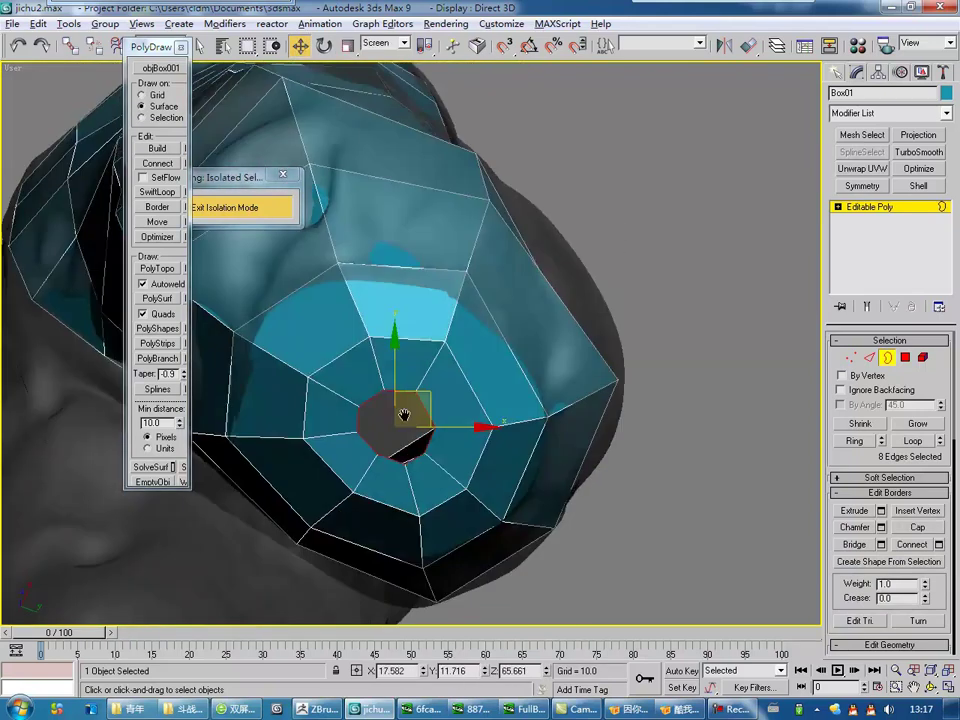
key(1)
key(r)
scroll(463, 440, up, 3)
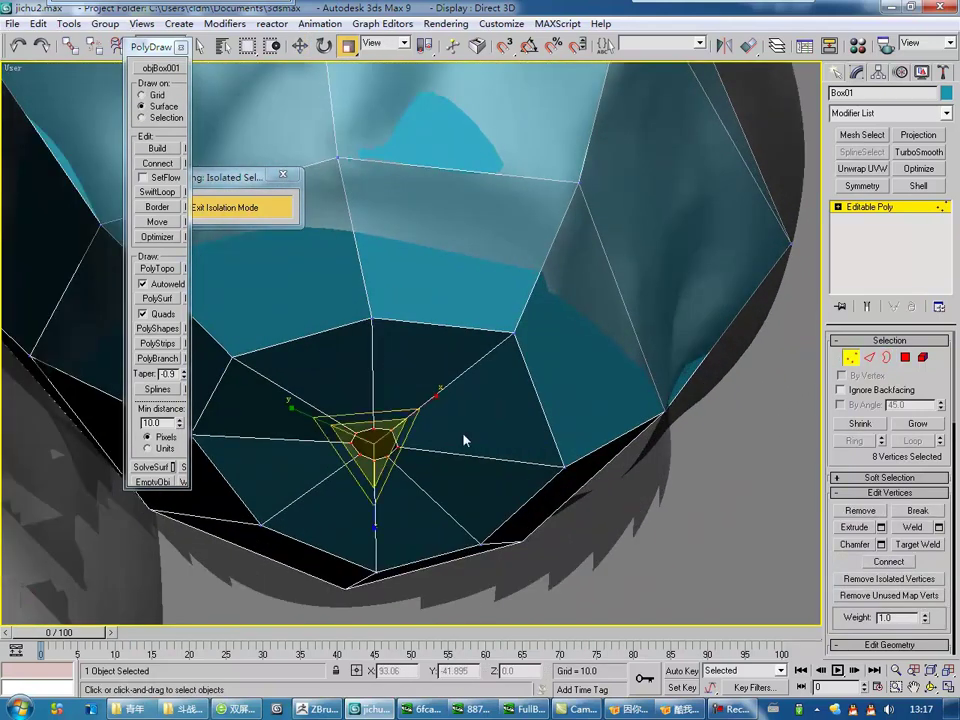
click(479, 388)
key(2)
mouse_move(386, 446)
alt+middle_down()
mouse_move(433, 407)
mouse_move(331, 441)
alt+middle_up()
click(331, 441)
click(437, 541)
Scale the centre vertices flat and add a Symmetry modifier to mirror the half.
scroll(435, 525, down, 3)
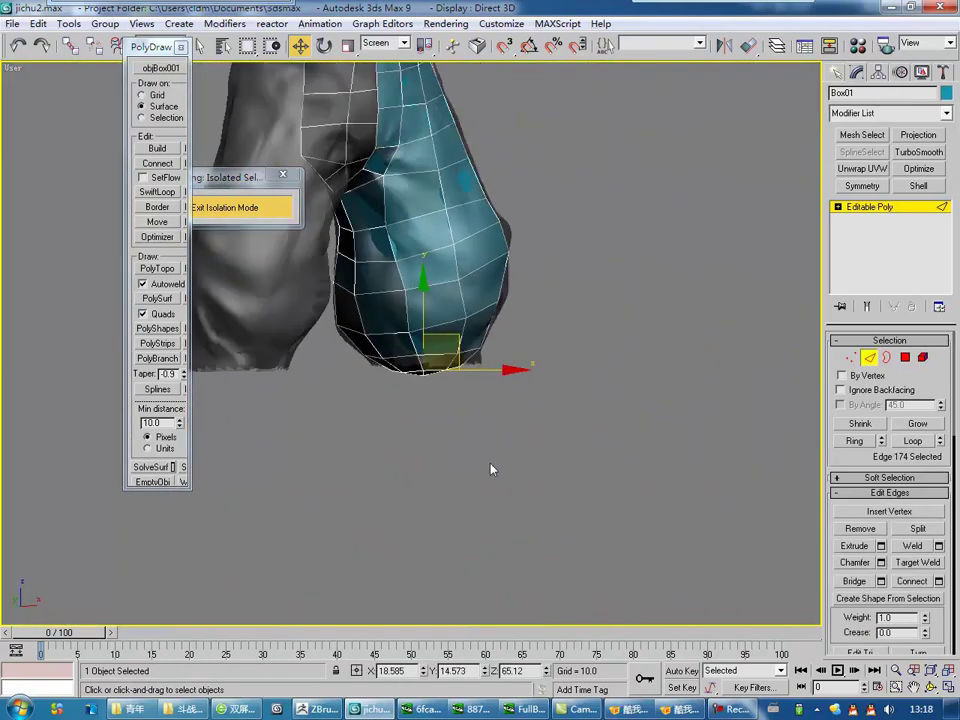
scroll(490, 469, down, 3)
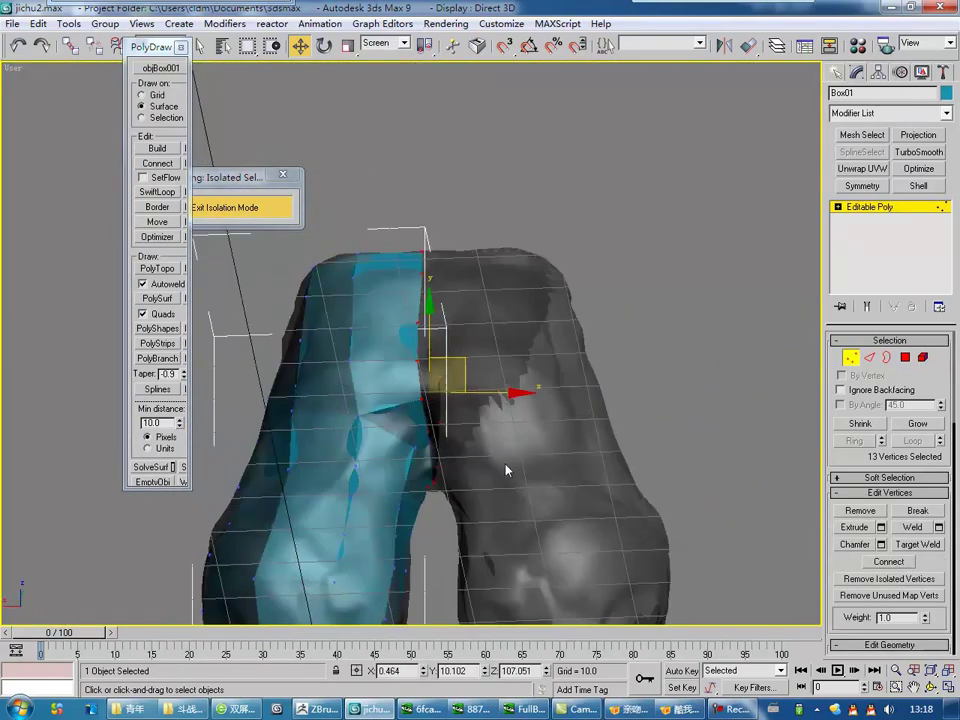
alt+middle_drag(379, 347, 433, 422)
scroll(433, 422, up, 5)
key(r)
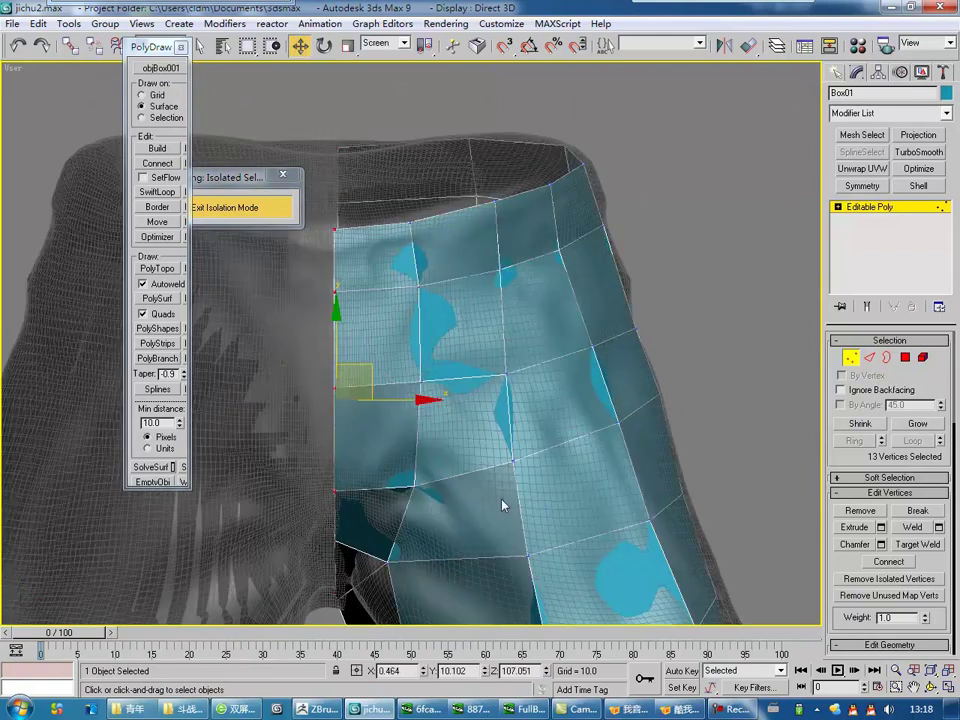
scroll(502, 505, down, 5)
click(883, 206)
click(862, 185)
scroll(433, 426, up, 6)
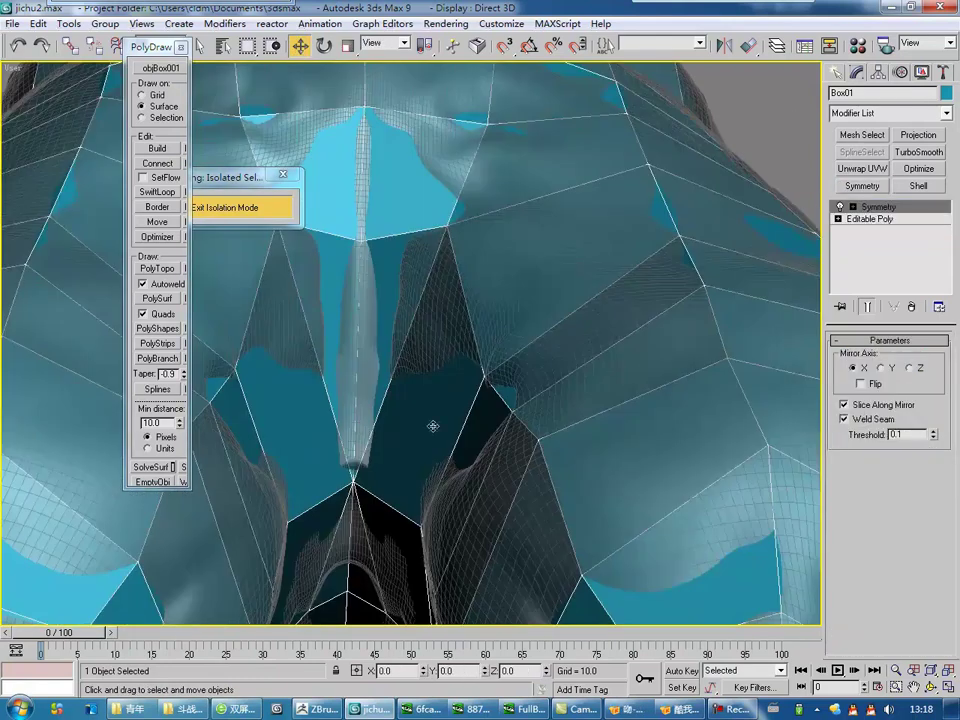
alt+middle_drag(501, 509, 619, 343)
Adjust a crotch vertex, then collapse the mirrored pants into one editable poly.
click(866, 230)
scroll(456, 422, up, 3)
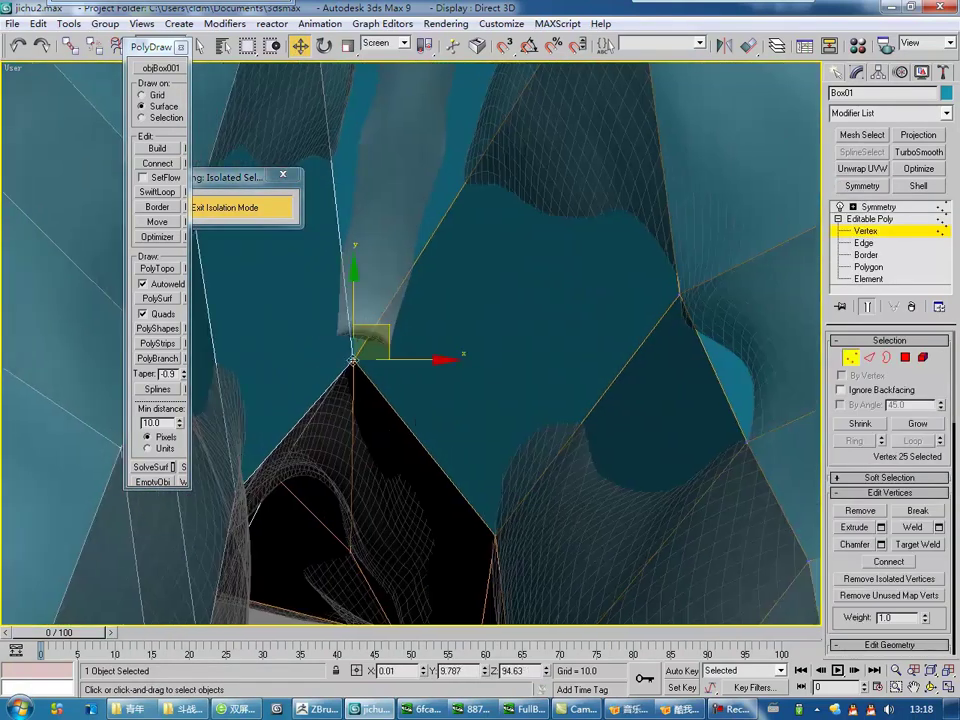
alt+middle_drag(456, 422, 427, 379)
scroll(427, 379, down, 5)
mouse_move(407, 450)
alt+middle_down()
mouse_move(375, 439)
mouse_move(574, 454)
mouse_move(504, 427)
alt+middle_up()
scroll(504, 427, up, 3)
right_click(425, 338)
click(626, 476)
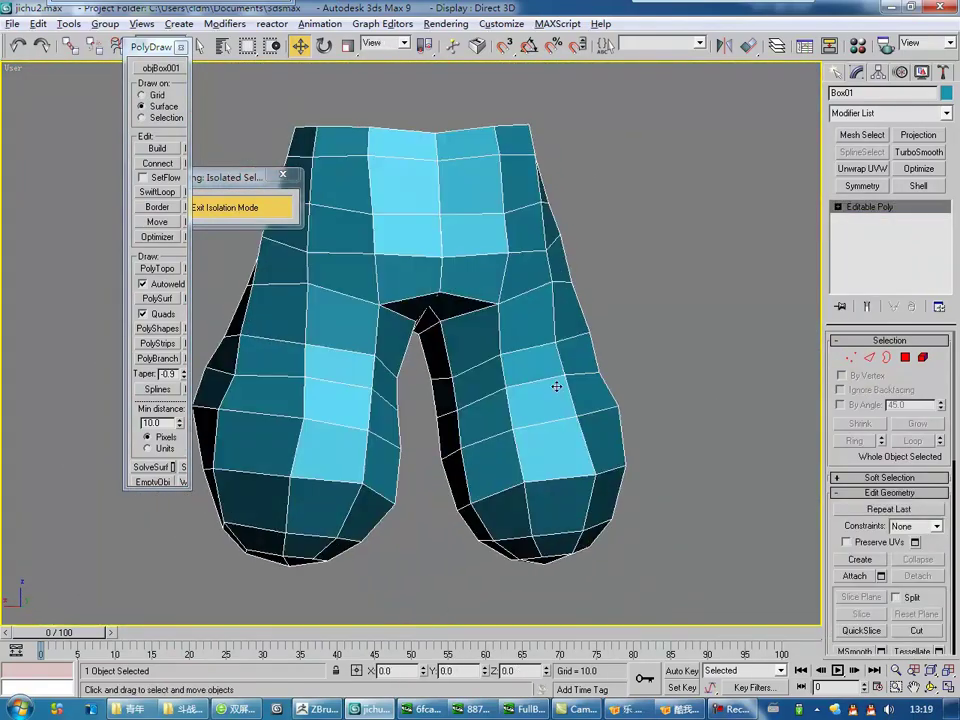
Select the vertices along the waist seam and weld them together.
scroll(403, 403, up, 5)
alt+middle_drag(403, 403, 491, 296)
right_click(491, 296)
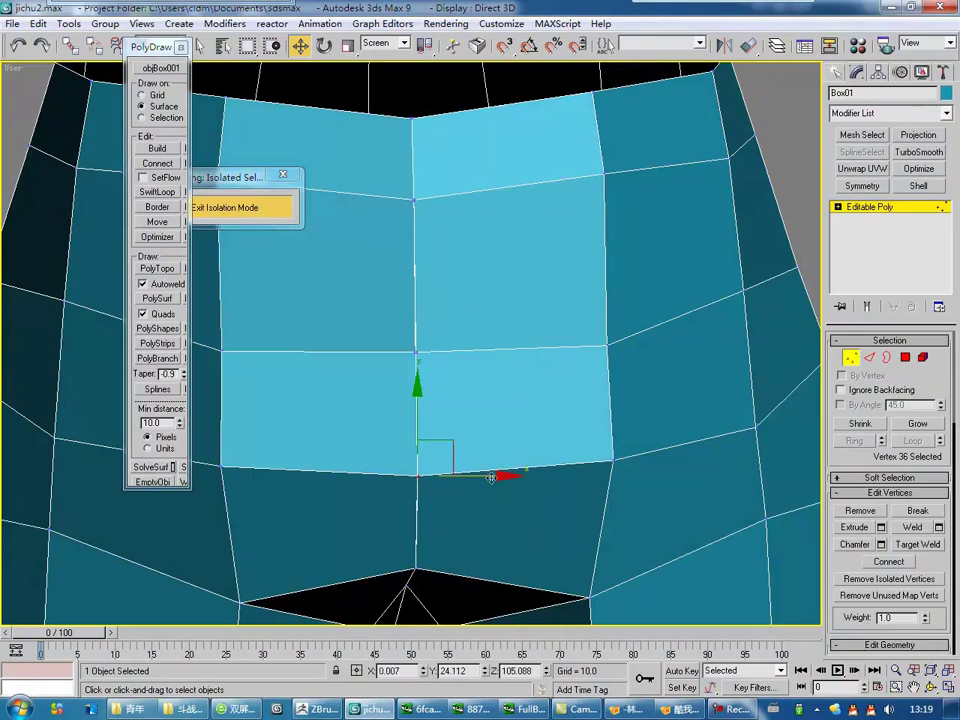
scroll(423, 487, down, 5)
mouse_move(435, 443)
alt+middle_down()
mouse_move(465, 420)
mouse_move(450, 436)
alt+middle_up()
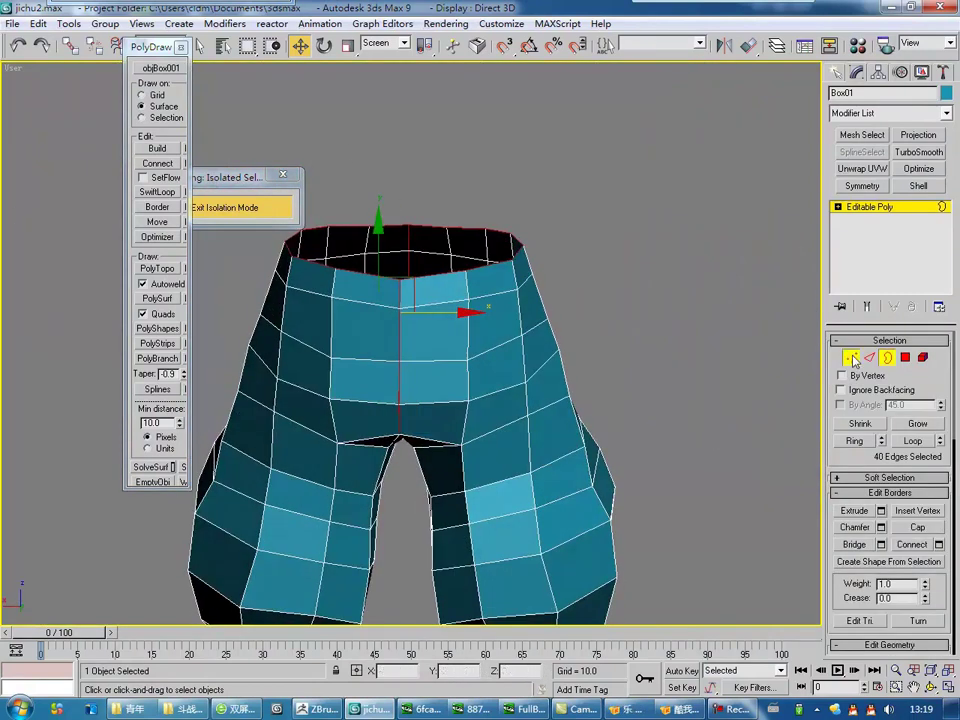
scroll(450, 436, up, 4)
right_click(526, 322)
click(479, 388)
mouse_move(479, 388)
alt+middle_down()
mouse_move(371, 336)
mouse_move(420, 383)
alt+middle_up()
scroll(420, 383, up, 3)
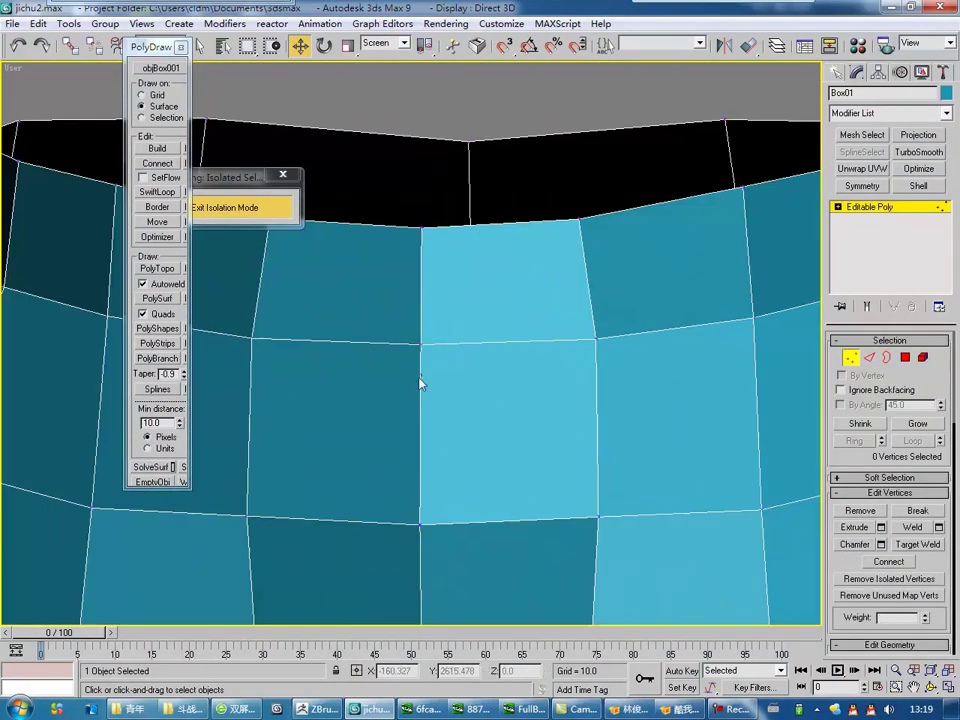
alt+middle_drag(477, 407, 416, 413)
Scale the pants' open waistband border loop, then return to the Move tool.
click(446, 349)
right_click(446, 349)
alt+middle_drag(446, 349, 410, 410)
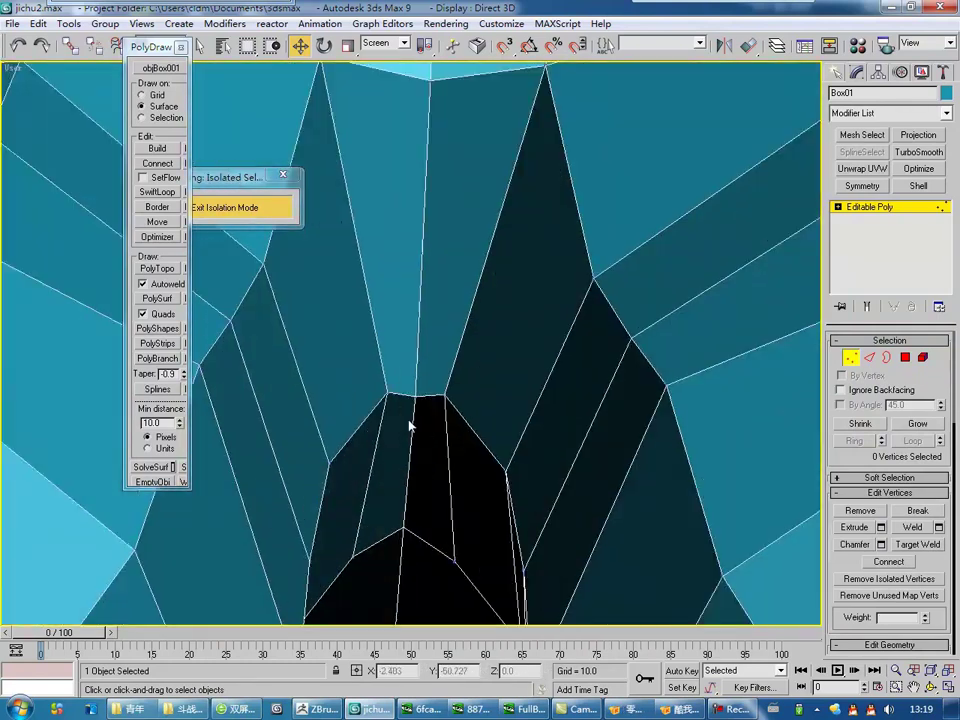
scroll(437, 334, down, 5)
mouse_move(437, 334)
alt+middle_down()
mouse_move(521, 343)
mouse_move(390, 385)
alt+middle_up()
scroll(521, 343, down, 5)
key(3)
key(r)
scroll(390, 385, up, 5)
key(w)
scroll(378, 360, down, 5)
alt+middle_drag(349, 281, 350, 330)
scroll(350, 330, up, 4)
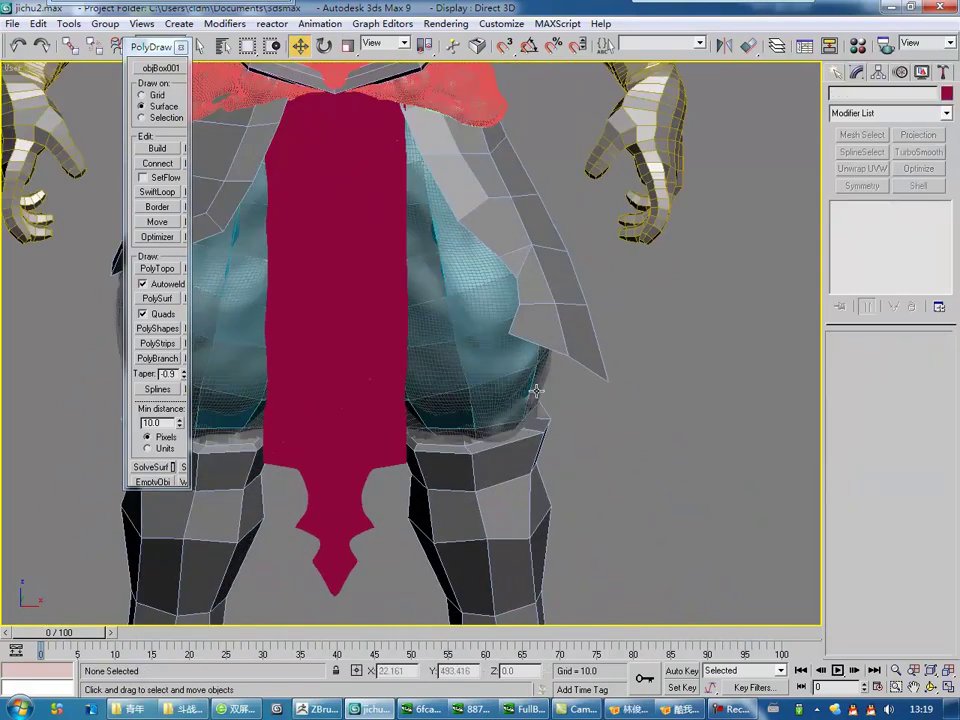
Frame the character and give the scene objects a uniform dark grey display colour.
right_click(536, 340)
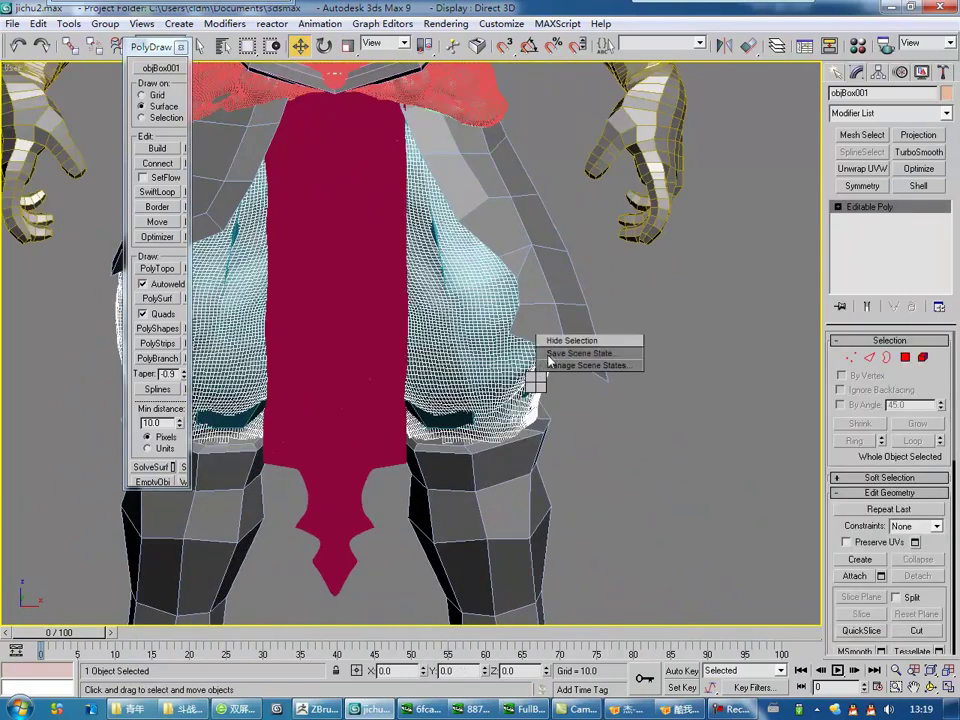
middle_drag(536, 340, 229, 402)
key(z)
click(279, 429)
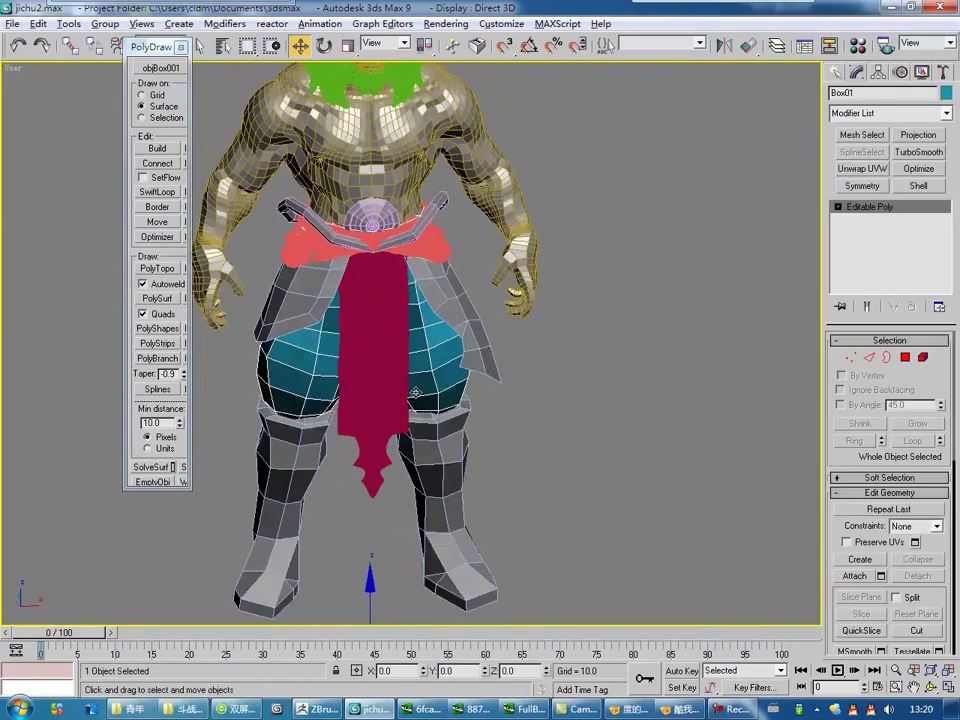
key(m)
click(820, 64)
click(945, 93)
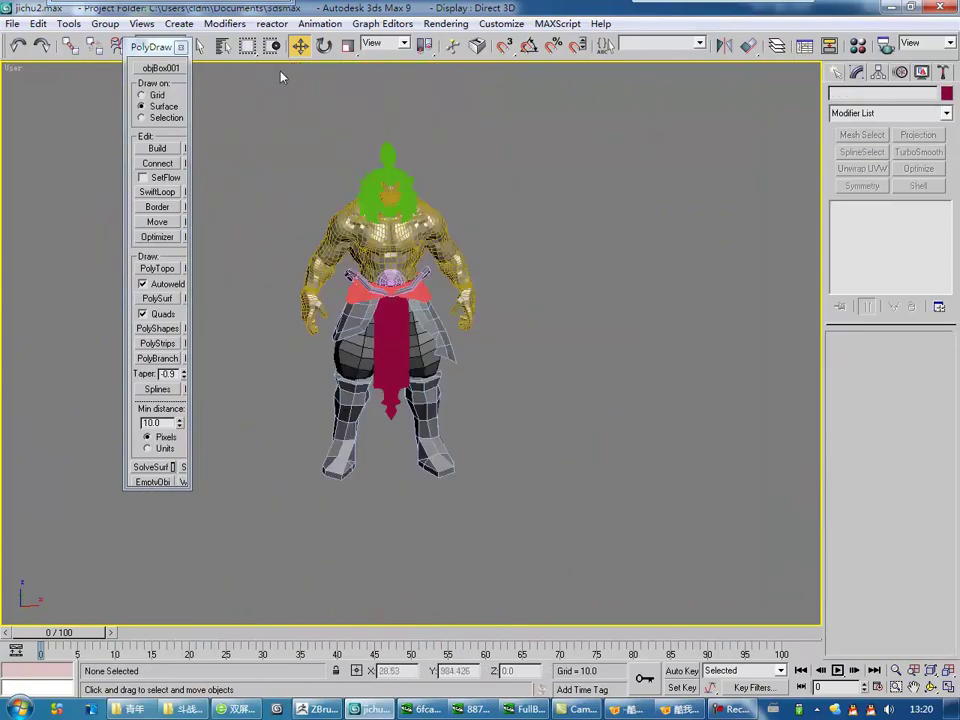
click(419, 396)
key(m)
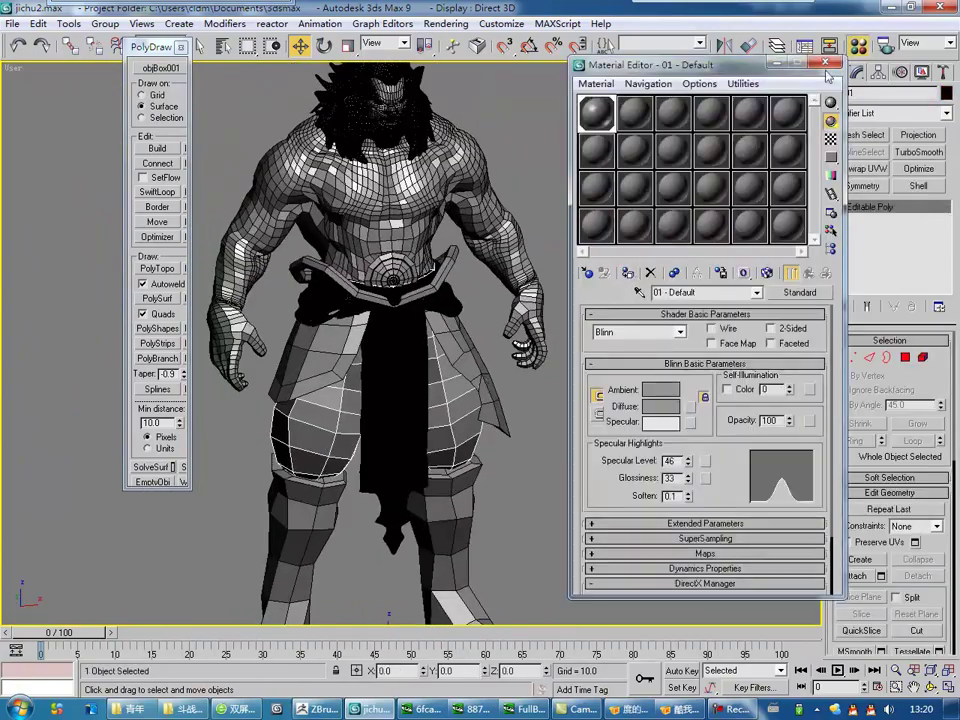
click(824, 64)
Select the high-resolution belt mesh objGroup10001 and isolate it with Alt+Q.
scroll(326, 374, up, 4)
scroll(326, 374, up, 5)
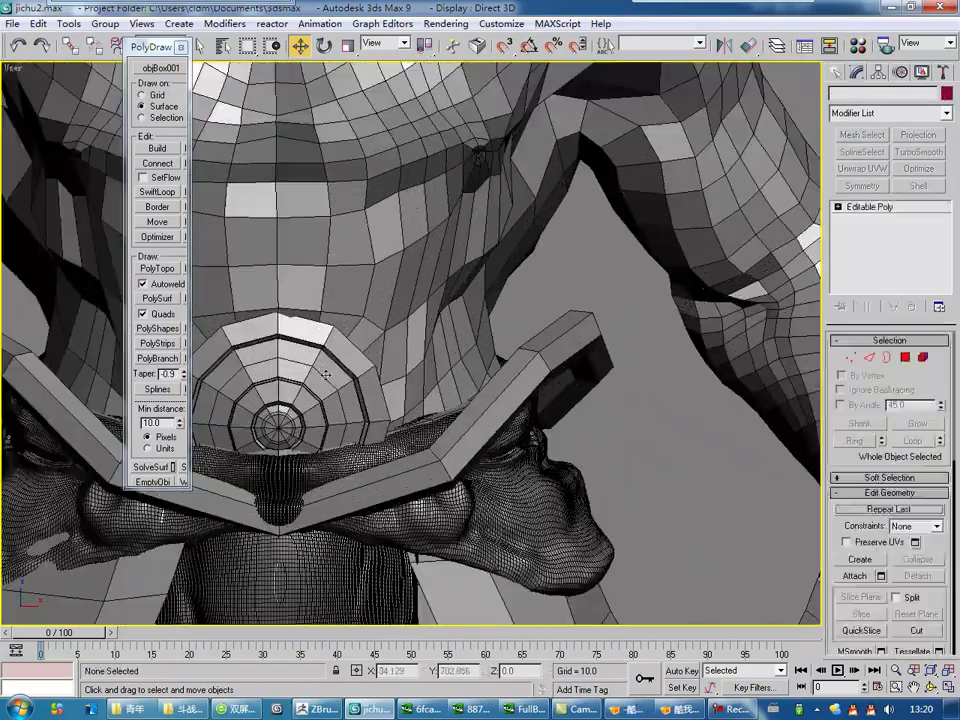
click(326, 374)
scroll(326, 374, down, 2)
scroll(429, 418, down, 3)
scroll(379, 396, down, 2)
scroll(434, 382, up, 2)
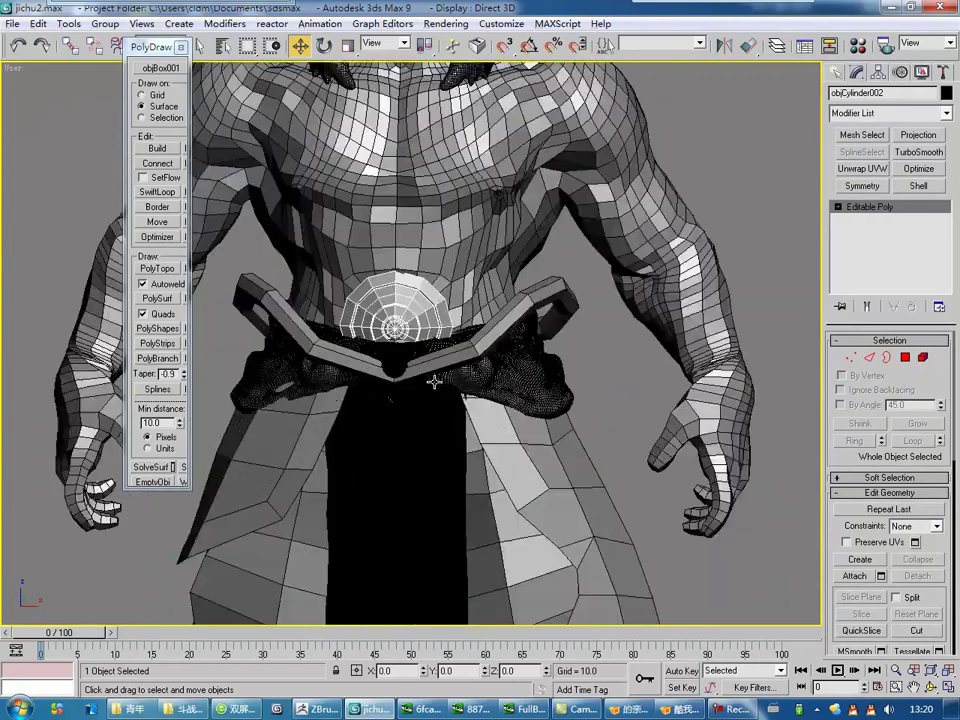
click(434, 382)
key(alt+q)
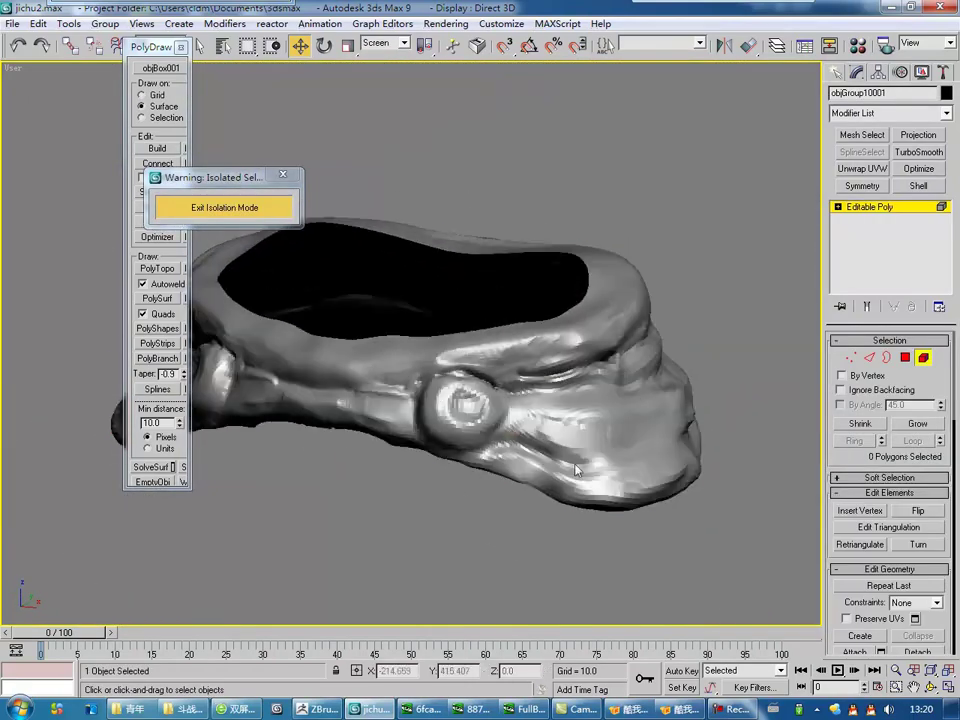
Orbit below the belt and draw the first PolyDraw quad onto its surface.
key(ctrl+a)
scroll(866, 475, down, 5)
click(877, 205)
alt+middle_drag(490, 310, 510, 298)
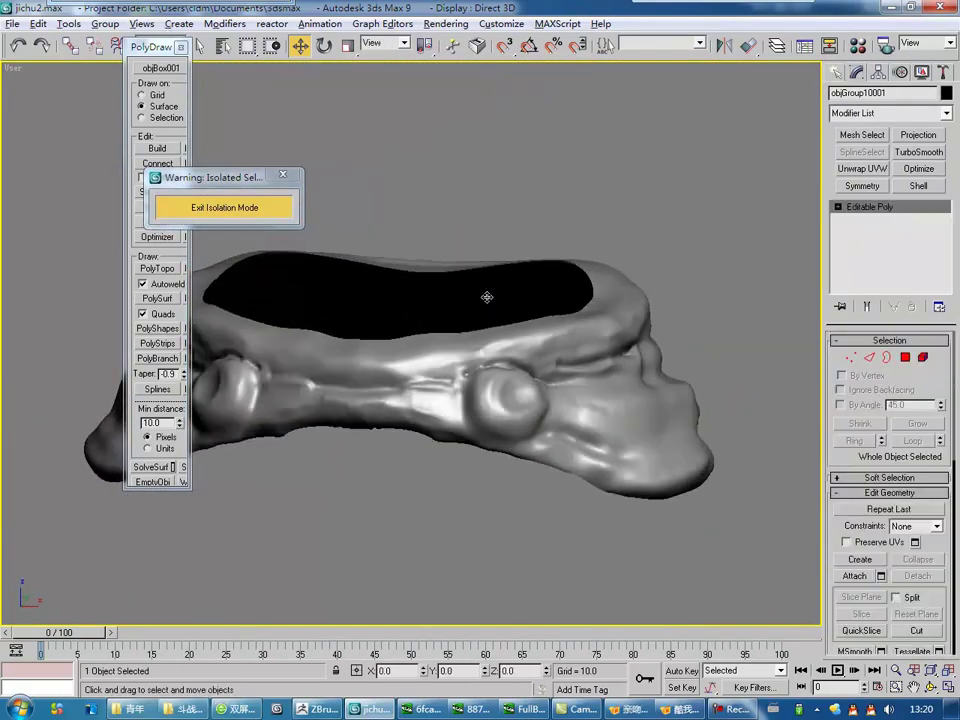
drag(205, 177, 297, 74)
alt+middle_drag(311, 186, 165, 153)
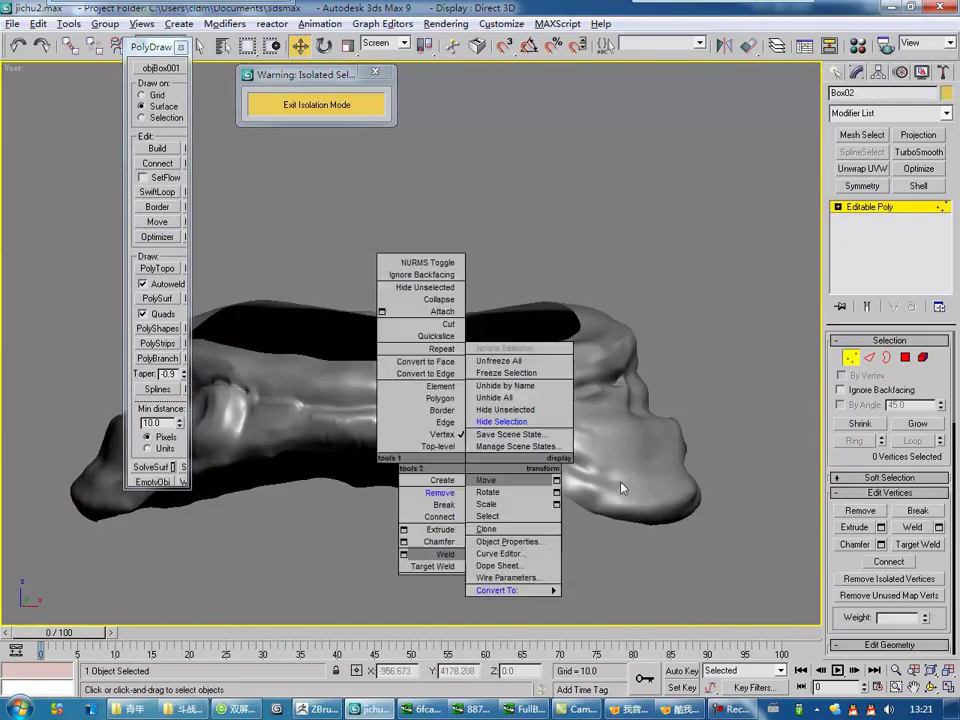
scroll(621, 487, up, 3)
click(157, 148)
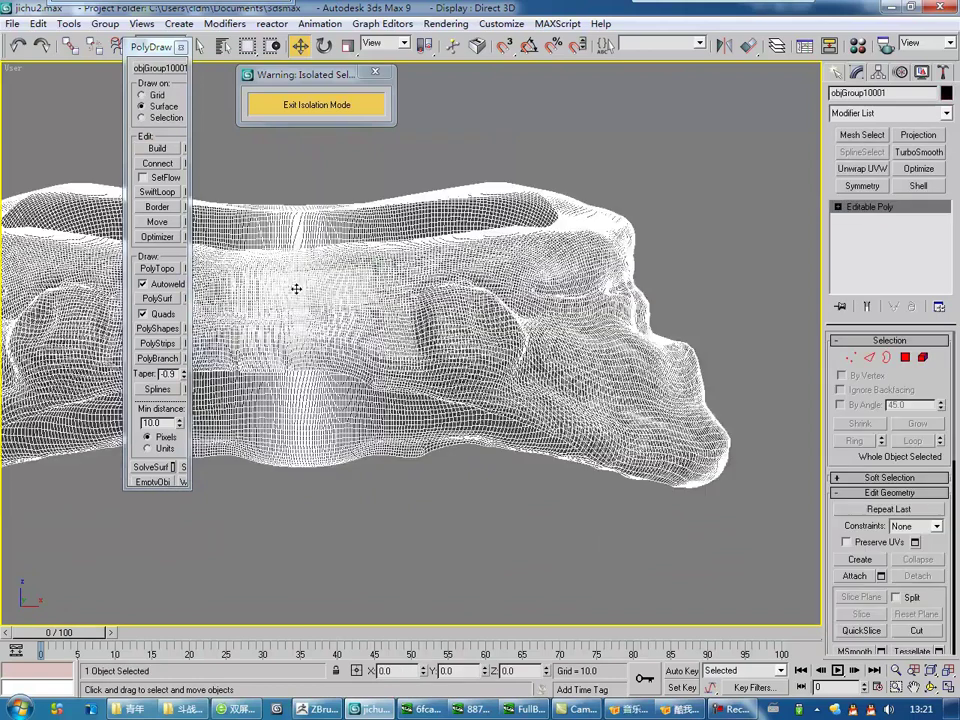
right_click(14, 68)
click(50, 268)
Make the belt sculpt see-through and give Box02 a saturated blue diffuse material.
click(615, 495)
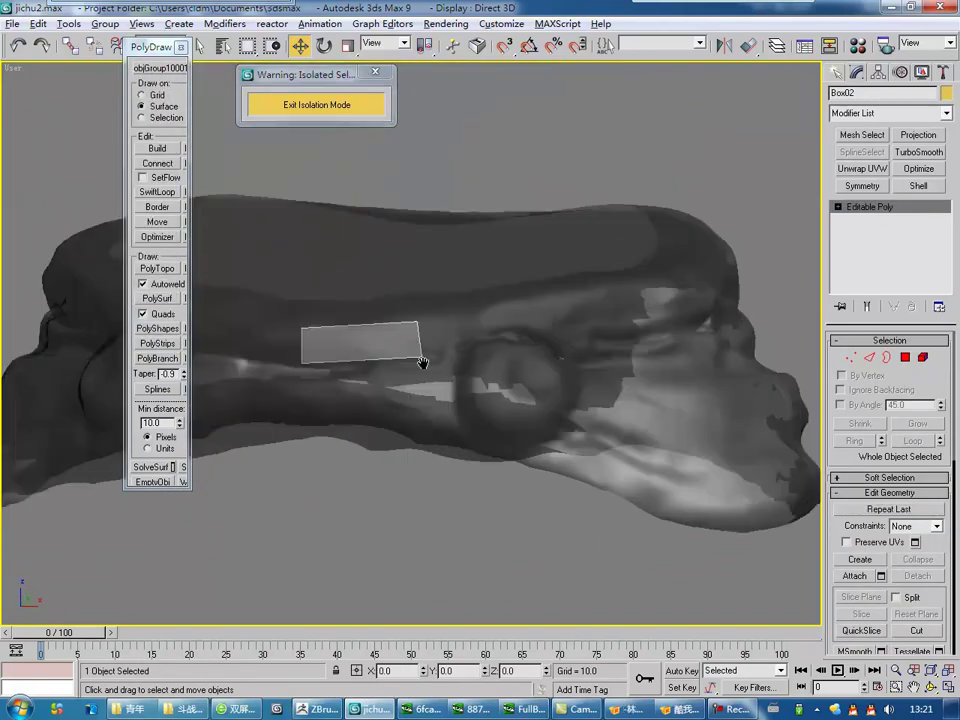
key(m)
click(660, 406)
drag(441, 143, 441, 205)
click(342, 219)
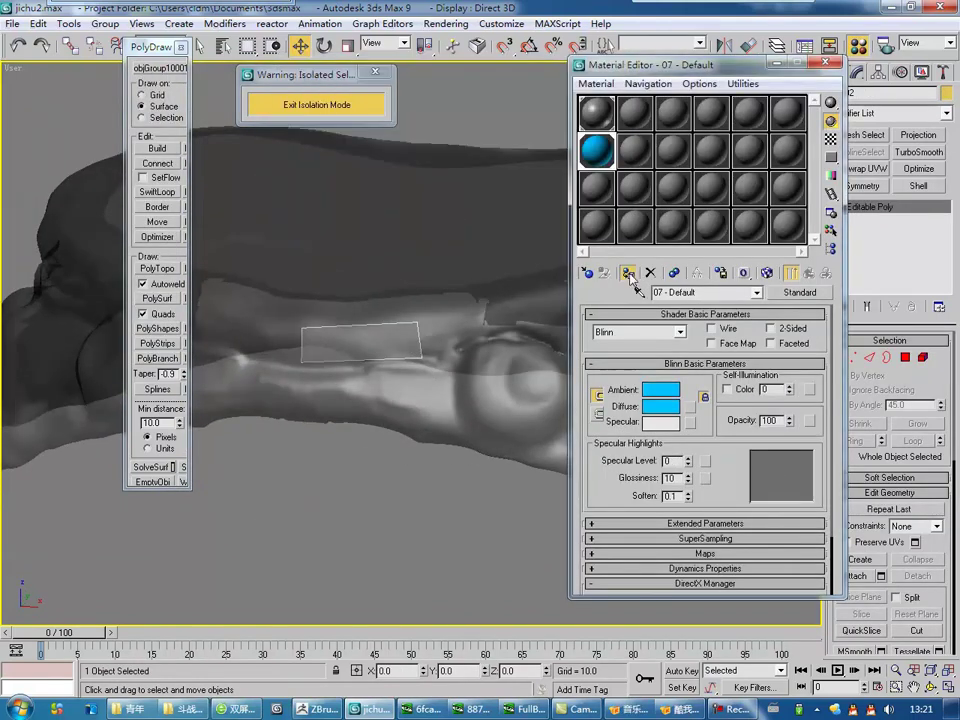
click(766, 272)
Draw more quads to extend the blue patch into a strip along the belt.
mouse_move(561, 283)
alt+middle_down()
mouse_move(390, 360)
mouse_move(408, 388)
alt+middle_up()
drag(408, 388, 447, 368)
mouse_move(447, 368)
alt+middle_down()
mouse_move(439, 407)
mouse_move(505, 385)
mouse_move(422, 355)
mouse_move(520, 355)
mouse_move(396, 398)
alt+middle_up()
drag(396, 398, 443, 364)
mouse_move(443, 364)
alt+middle_down()
mouse_move(390, 407)
mouse_move(484, 386)
alt+middle_up()
mouse_move(541, 365)
alt+middle_down()
mouse_move(492, 415)
mouse_move(491, 468)
mouse_move(447, 480)
mouse_move(567, 480)
alt+middle_up()
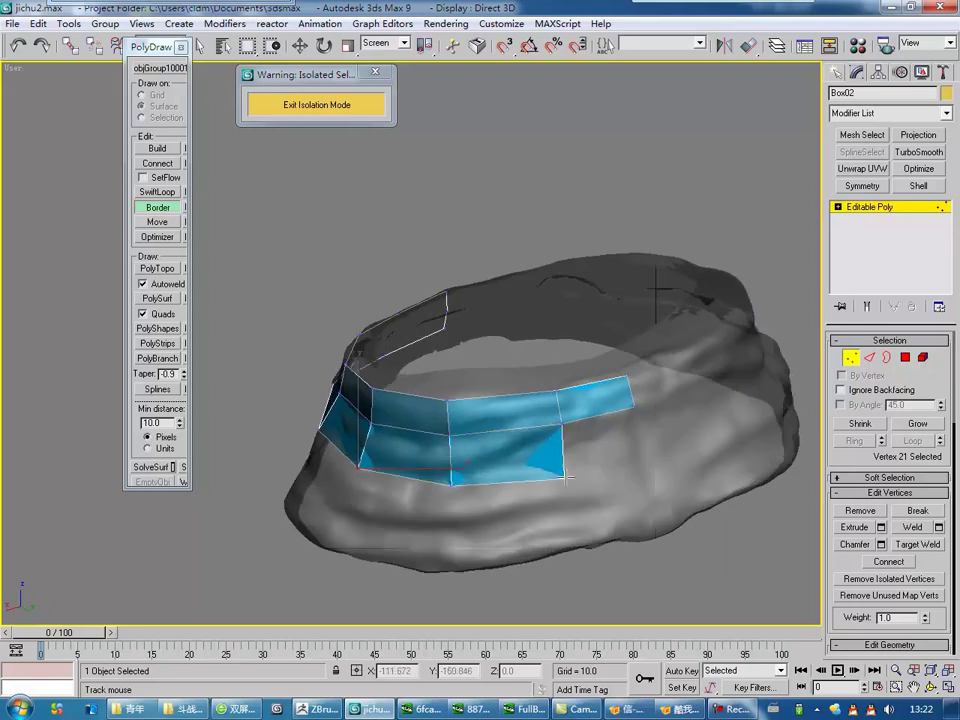
Extend the quad strip around the belt using PolyDraw's strip-moving tool.
alt+middle_drag(463, 540, 468, 557)
alt+middle_drag(543, 494, 422, 533)
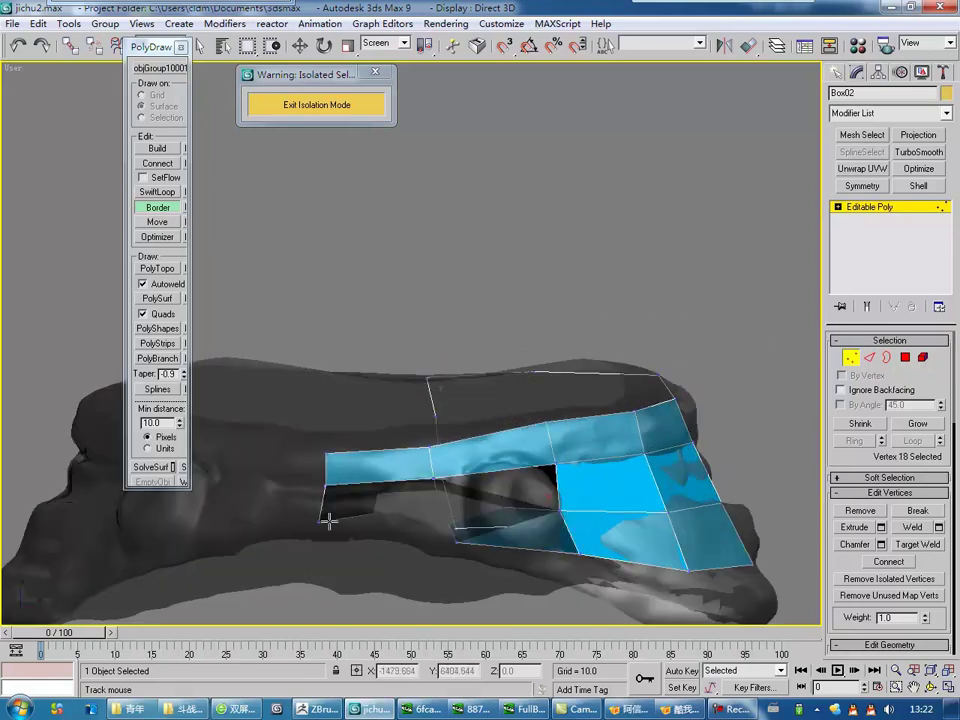
click(157, 222)
mouse_move(418, 503)
alt+middle_down()
mouse_move(590, 523)
mouse_move(525, 495)
alt+middle_up()
scroll(605, 492, down, 5)
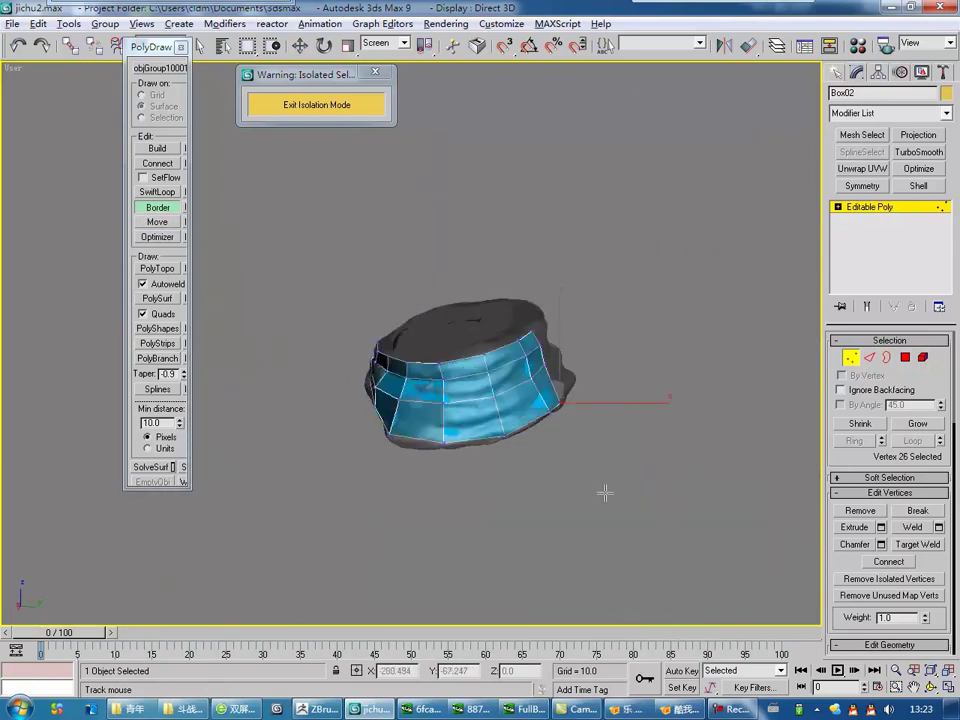
scroll(491, 455, up, 2)
scroll(415, 480, up, 2)
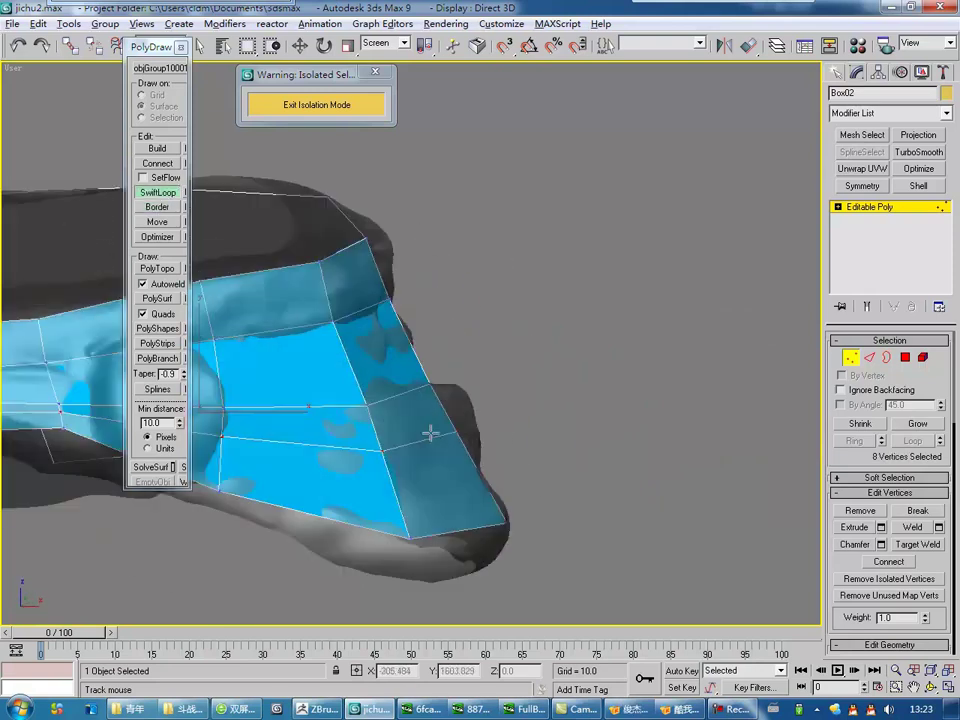
Select two edges of the blue strip and move them onto the belt surface.
key(2)
click(439, 418)
scroll(456, 461, up, 2)
key(e)
scroll(513, 388, up, 1)
key(w)
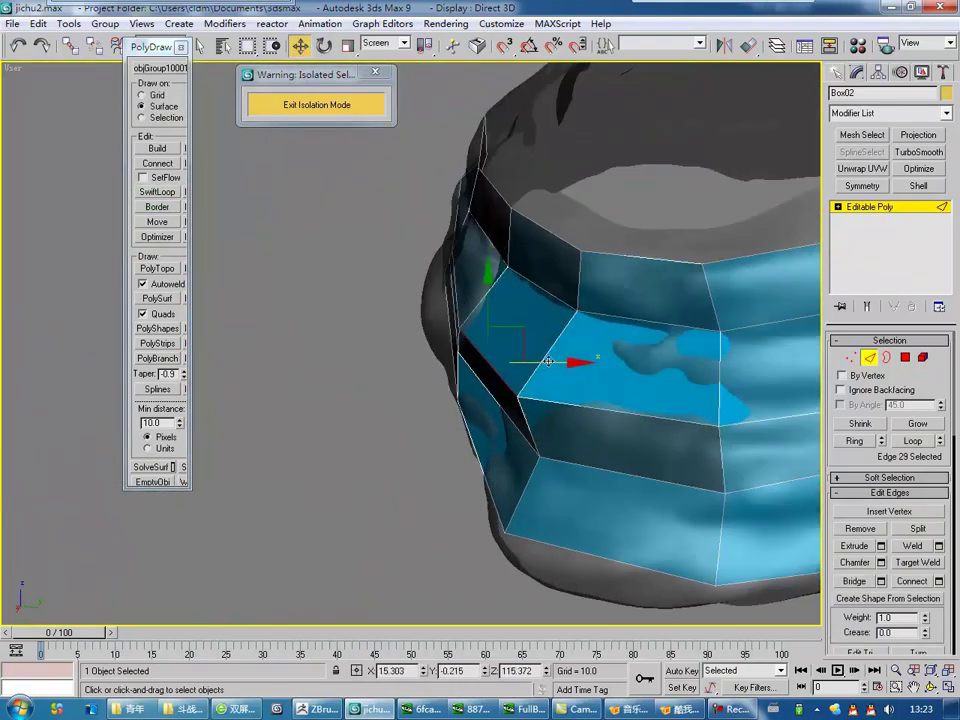
alt+middle_drag(513, 388, 608, 422)
ctrl+click(411, 420)
mouse_move(411, 420)
alt+middle_down()
mouse_move(422, 415)
mouse_move(452, 456)
mouse_move(379, 496)
mouse_move(553, 439)
mouse_move(626, 450)
mouse_move(464, 434)
mouse_move(553, 439)
mouse_move(535, 460)
alt+middle_up()
Adjust the band's vertices and edges so it hugs the belt's front and side.
key(1)
key(2)
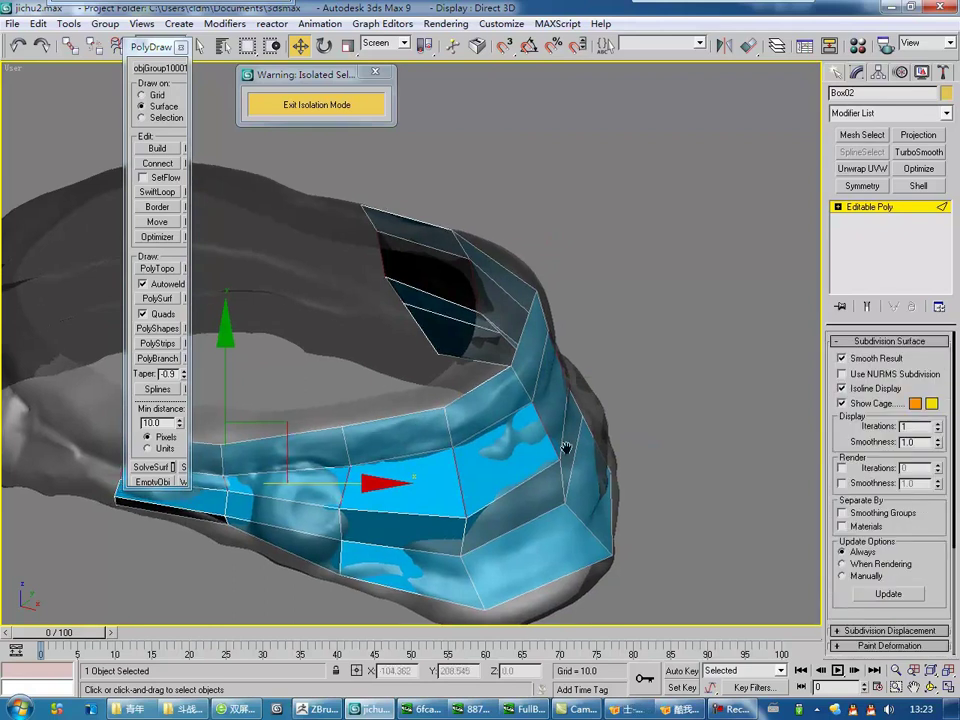
right_click(510, 440)
mouse_move(510, 440)
alt+middle_down()
mouse_move(461, 474)
mouse_move(658, 420)
alt+middle_up()
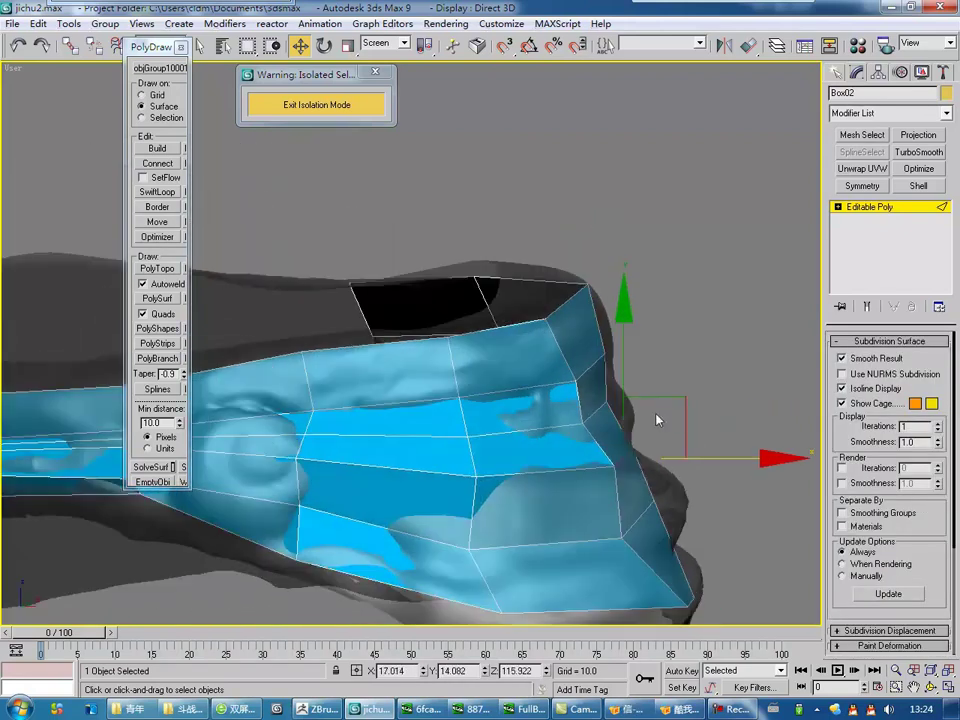
scroll(668, 490, down, 3)
mouse_move(668, 490)
alt+middle_down()
mouse_move(566, 364)
mouse_move(621, 506)
mouse_move(438, 392)
mouse_move(482, 532)
alt+middle_up()
Scale the band's open border inward to form an inner rim.
key(3)
key(r)
key(w)
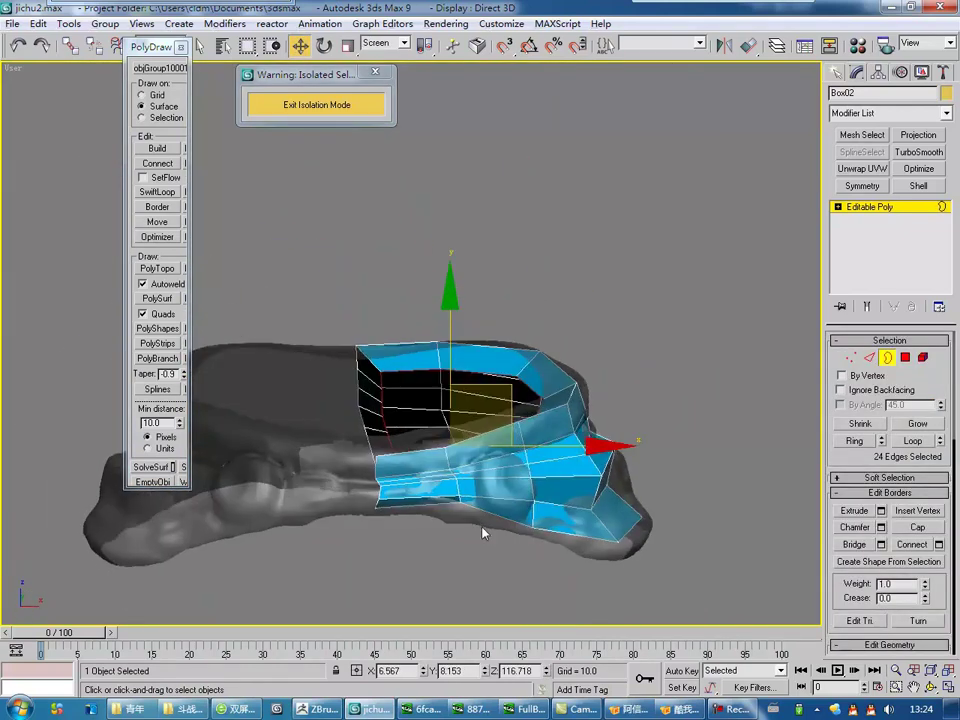
alt+middle_drag(418, 558, 237, 462)
key(r)
alt+middle_drag(449, 570, 354, 389)
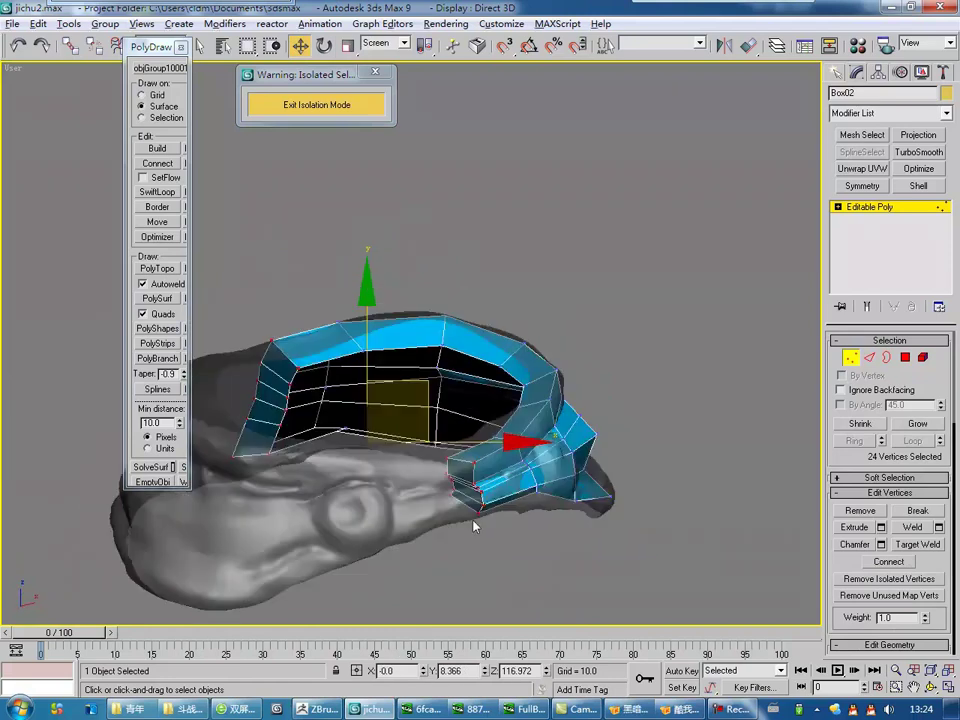
Select polygons across the front and left side of the ring.
key(4)
key(w)
click(429, 482)
mouse_move(429, 482)
alt+middle_down()
mouse_move(388, 480)
mouse_move(405, 574)
mouse_move(245, 400)
alt+middle_up()
ctrl+click(245, 400)
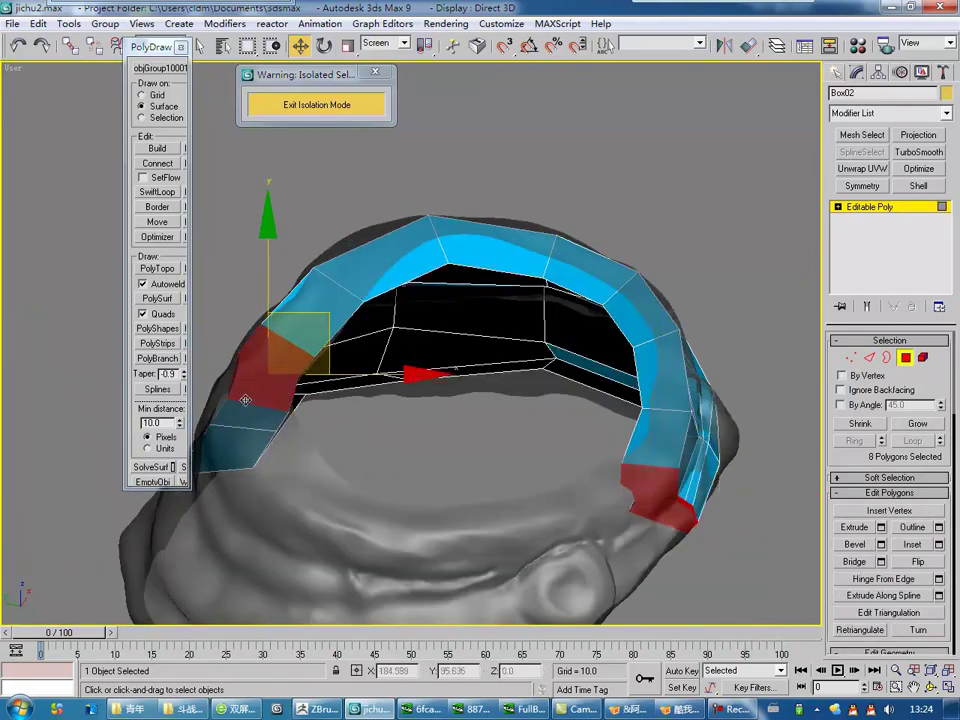
Chamfer the selected edges of the ring to add extra edge loops.
key(1)
mouse_move(528, 450)
alt+middle_down()
mouse_move(446, 441)
mouse_move(471, 461)
mouse_move(519, 418)
mouse_move(560, 430)
alt+middle_up()
key(2)
right_click(546, 413)
right_click(414, 411)
click(390, 444)
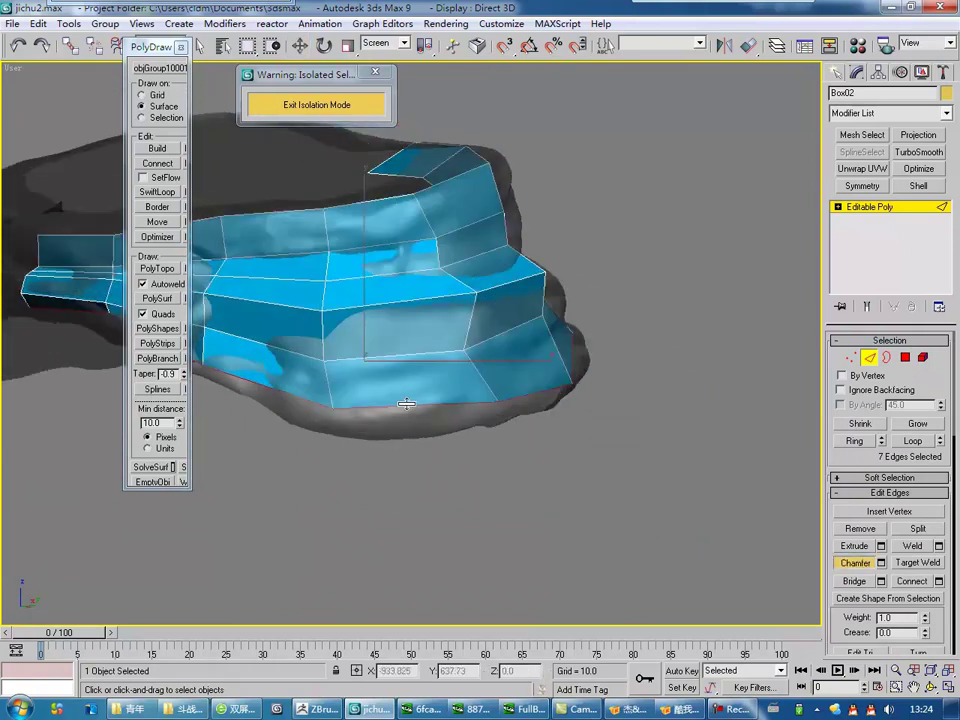
Move the new edges and vertices to fit the belt, then exit isolation with Alt+Q.
key(w)
alt+middle_drag(466, 424, 469, 556)
mouse_move(610, 487)
alt+middle_down()
mouse_move(451, 478)
mouse_move(470, 455)
mouse_move(493, 563)
alt+middle_up()
scroll(492, 510, up, 3)
key(1)
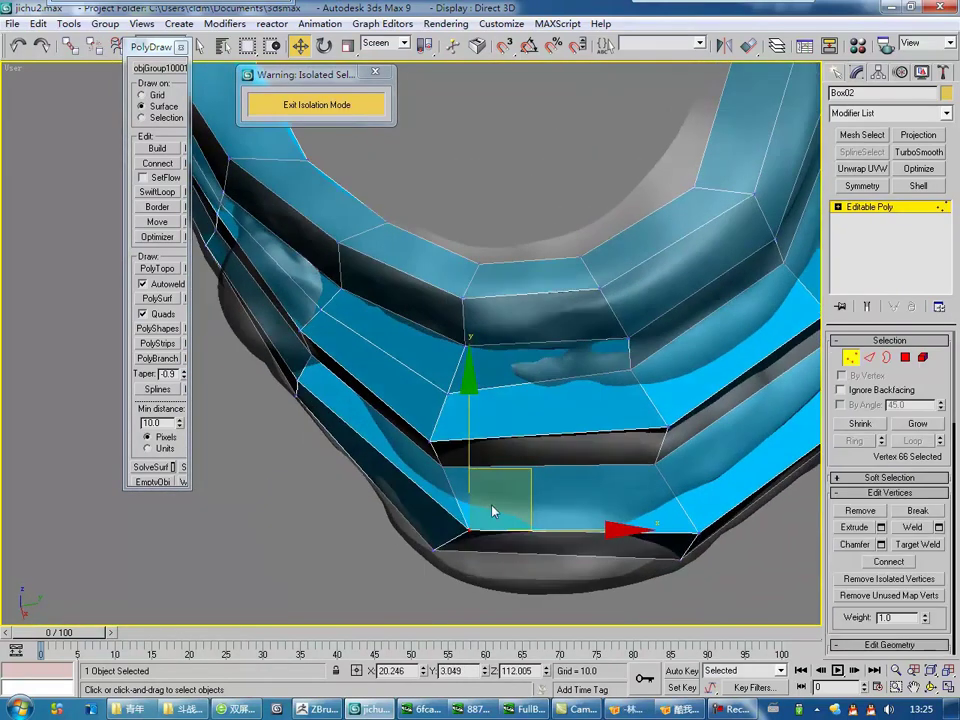
scroll(479, 489, down, 5)
alt+middle_drag(479, 489, 617, 442)
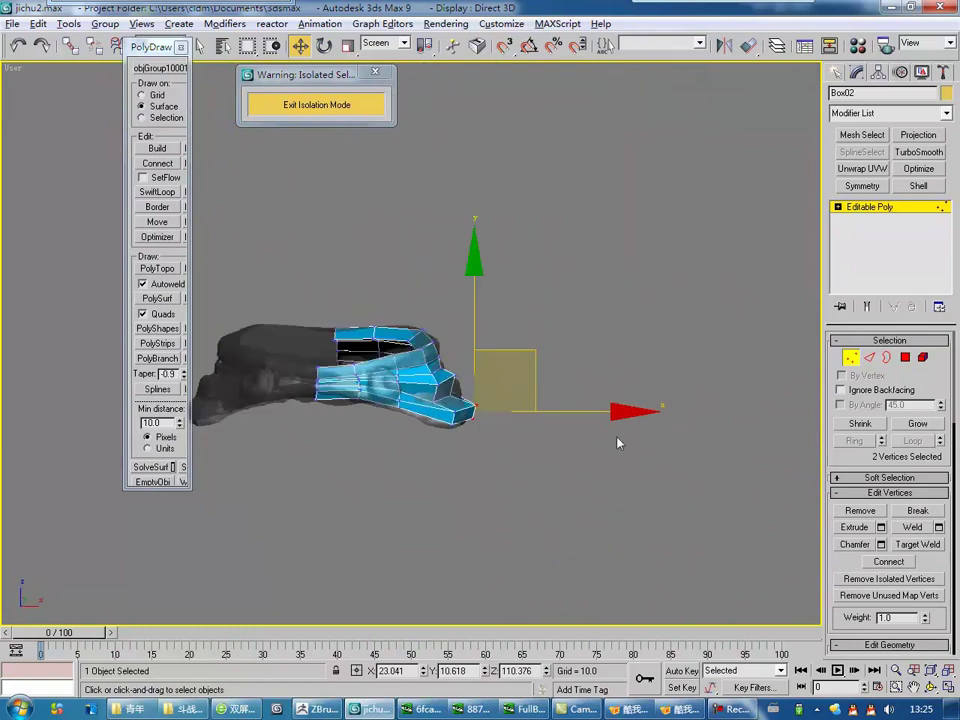
key(alt+q)
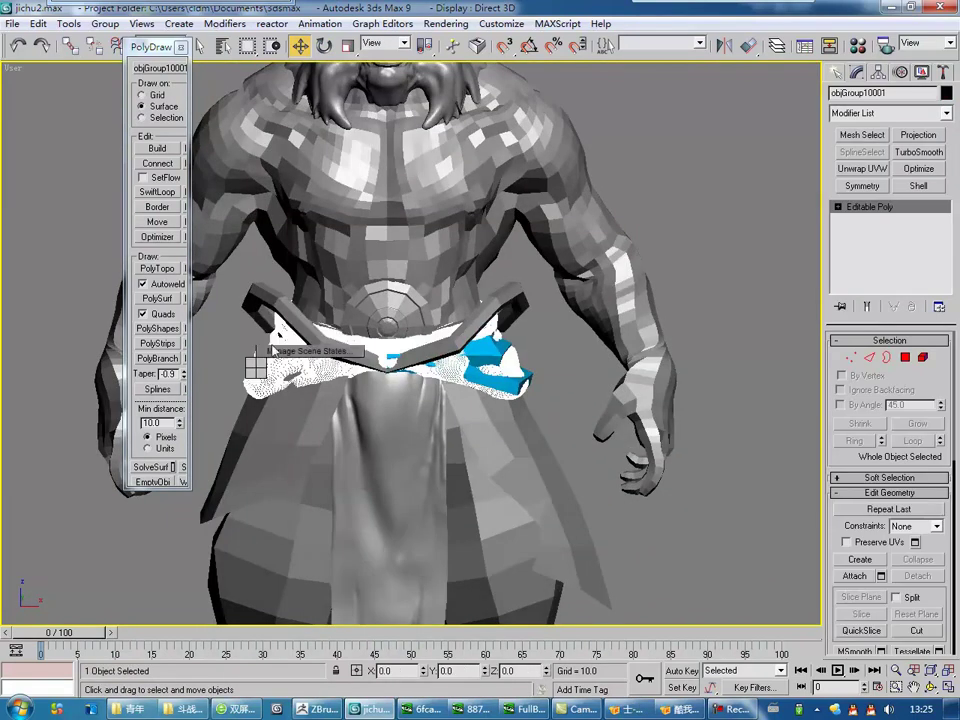
Select the blue belt and pick an edge on its side up close.
click(486, 407)
click(428, 396)
key(1)
scroll(470, 380, up, 3)
scroll(490, 366, up, 2)
mouse_move(490, 366)
alt+middle_down()
mouse_move(405, 388)
mouse_move(508, 354)
mouse_move(533, 386)
alt+middle_up()
scroll(430, 380, up, 3)
key(2)
click(636, 434)
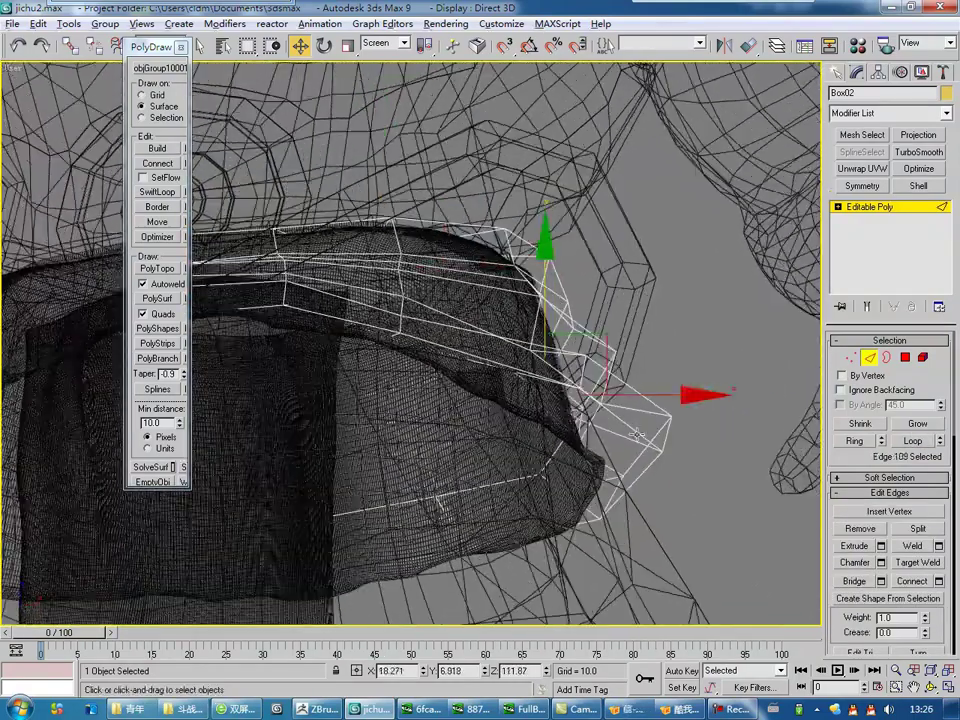
Switch the belt to vertex editing, toggling wireframe and shaded display to see the sculpt.
key(ctrl+z)
key(F3)
scroll(454, 428, down, 4)
key(F3)
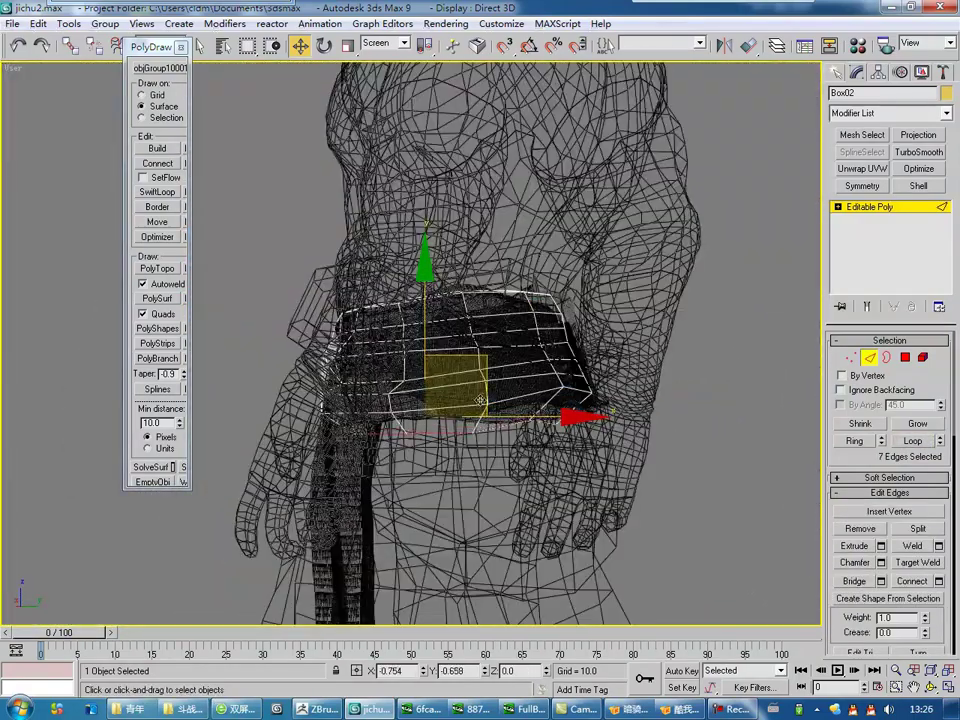
key(F3)
scroll(401, 330, down, 5)
scroll(374, 335, up, 5)
key(1)
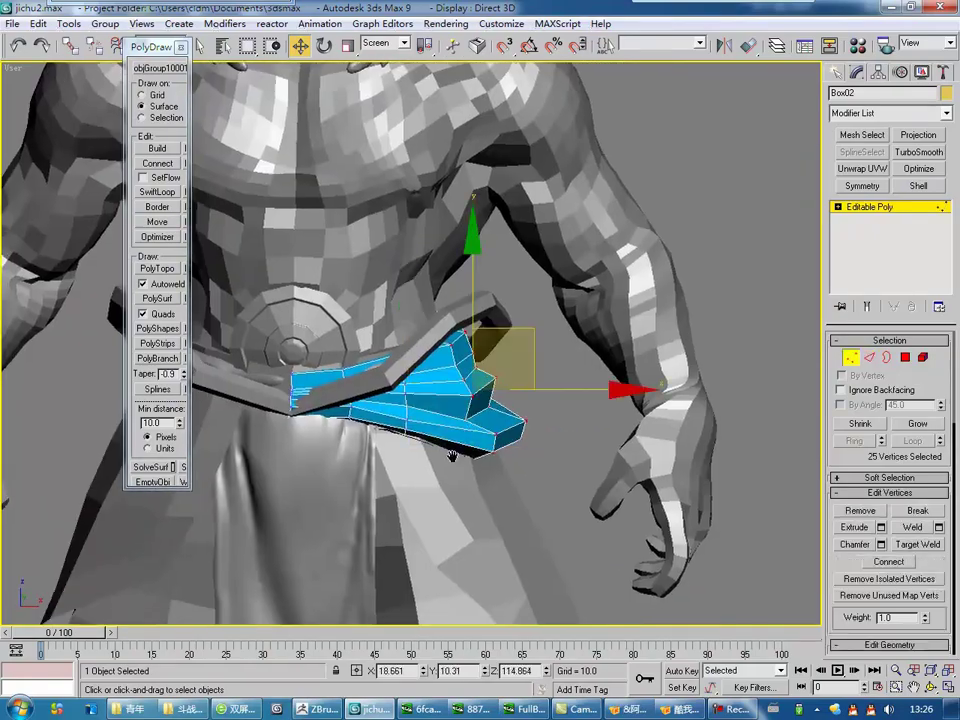
key(F3)
scroll(452, 456, up, 3)
key(ctrl+z)
key(F3)
key(F3)
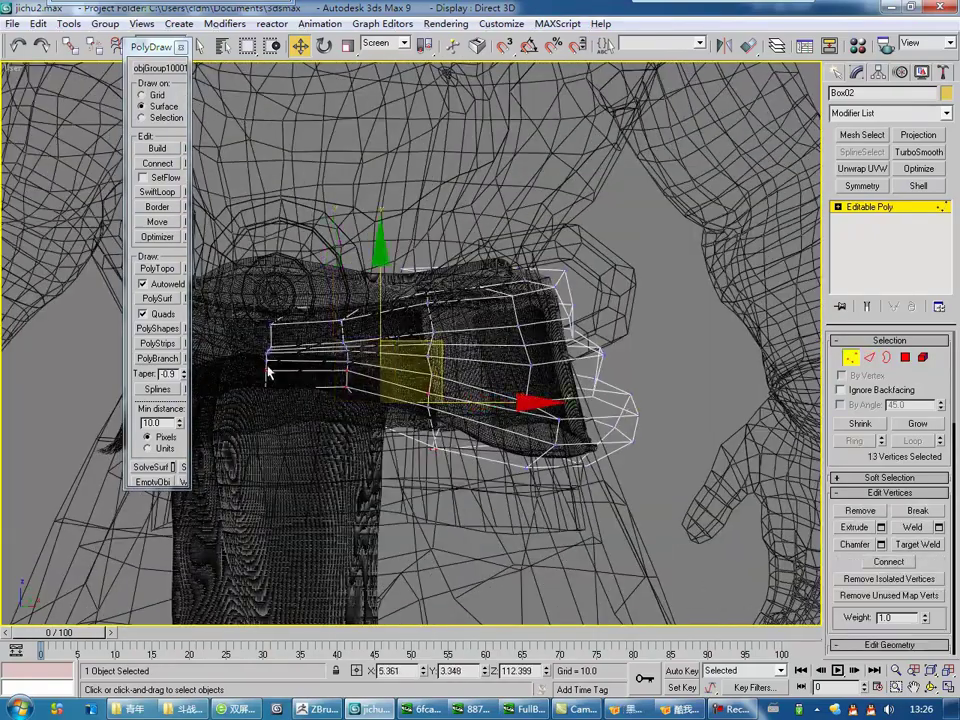
key(F3)
key(ctrl+z)
Enable Soft Selection with falloff 1.292 and move the vertices to hug the sculpted belt.
click(839, 354)
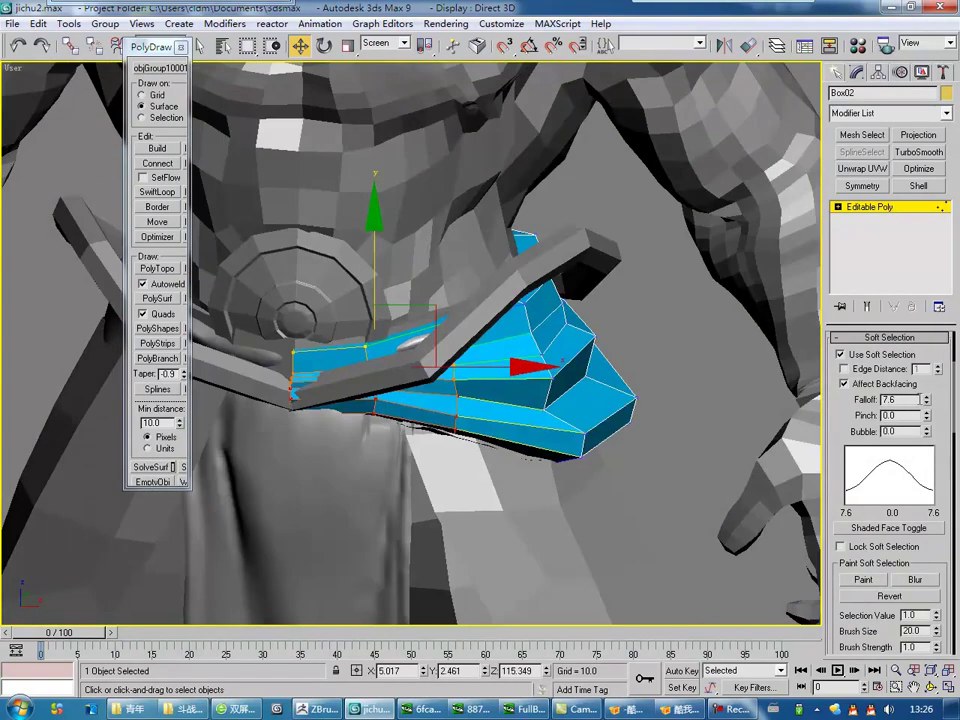
mouse_move(362, 298)
alt+middle_down()
mouse_move(586, 438)
mouse_move(553, 360)
mouse_move(548, 370)
mouse_move(567, 395)
mouse_move(450, 418)
mouse_move(407, 368)
mouse_move(533, 381)
mouse_move(474, 381)
mouse_move(500, 400)
alt+middle_up()
key(e)
key(w)
key(F3)
scroll(520, 440, up, 3)
scroll(548, 476, up, 2)
mouse_move(548, 476)
alt+middle_down()
mouse_move(586, 426)
mouse_move(371, 443)
mouse_move(461, 435)
mouse_move(445, 370)
mouse_move(462, 365)
alt+middle_up()
key(F3)
scroll(462, 365, down, 4)
scroll(481, 362, up, 2)
scroll(481, 362, down, 2)
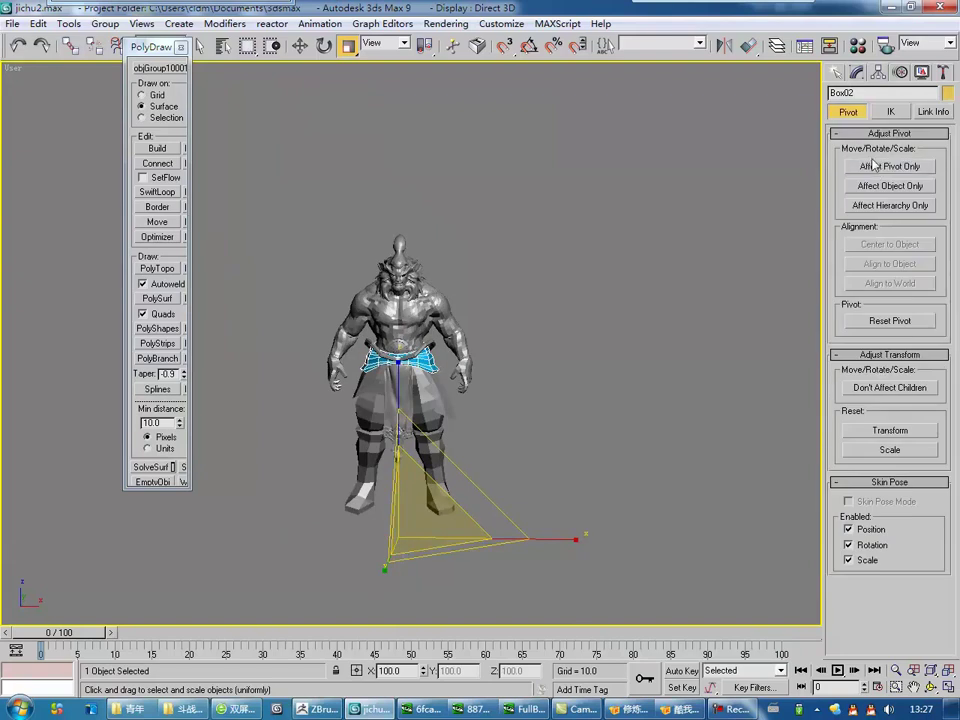
scroll(448, 352, up, 4)
scroll(443, 396, down, 3)
mouse_move(448, 352)
alt+middle_down()
mouse_move(443, 396)
mouse_move(524, 339)
alt+middle_up()
scroll(467, 433, up, 5)
key(1)
scroll(467, 400, up, 2)
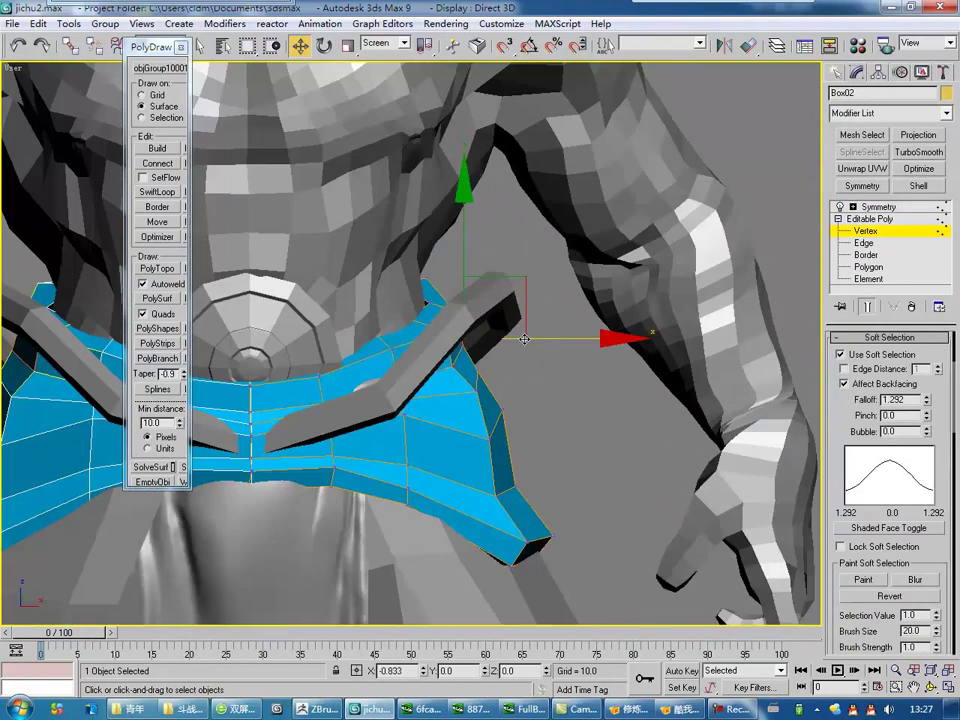
scroll(435, 437, down, 5)
scroll(358, 304, up, 3)
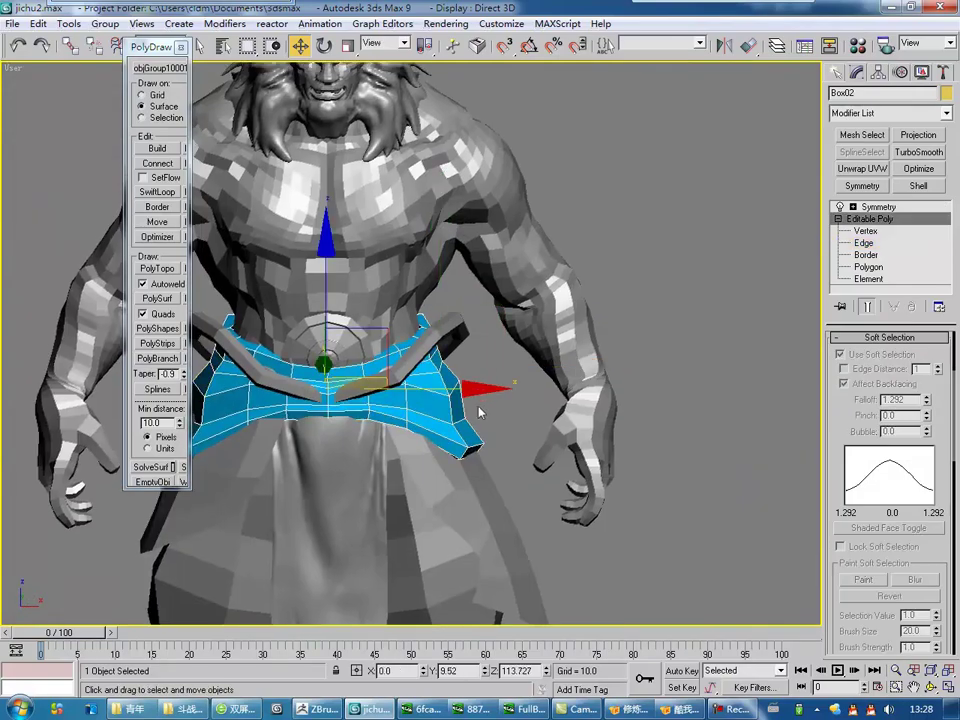
key(m)
click(643, 339)
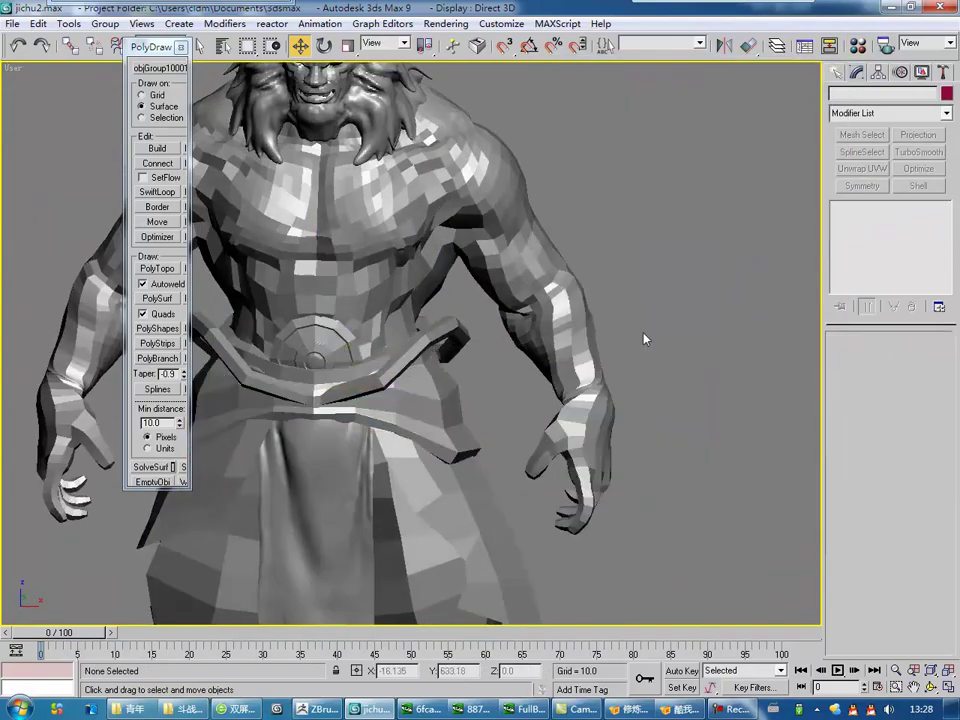
click(416, 413)
key(F3)
key(alt+q)
alt+middle_drag(416, 413, 530, 445)
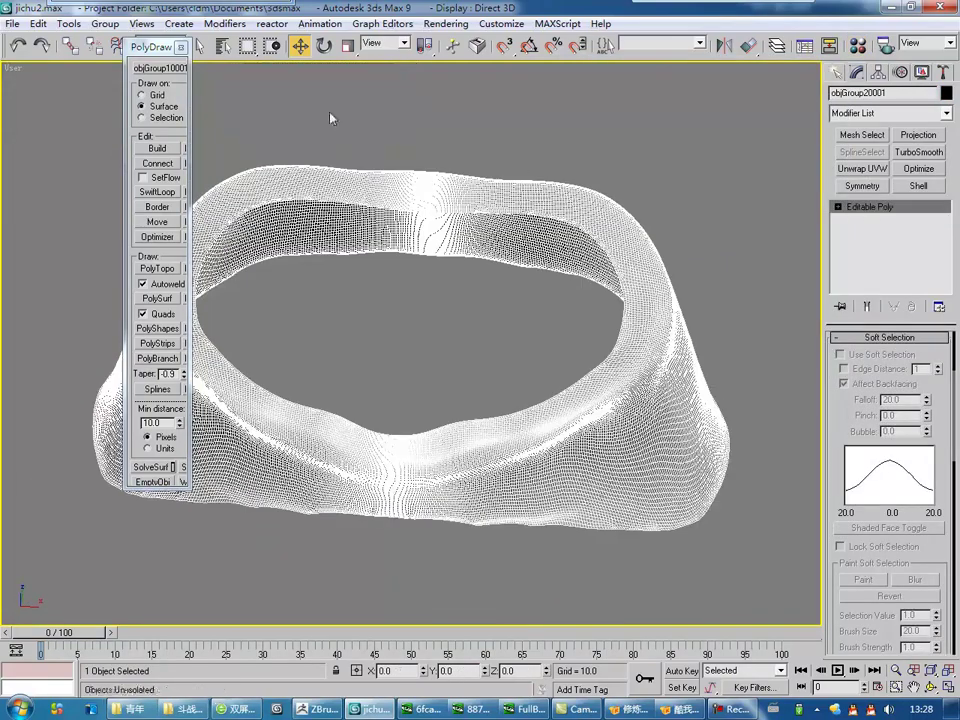
key(alt+q)
key(F3)
click(466, 445)
scroll(466, 445, up, 3)
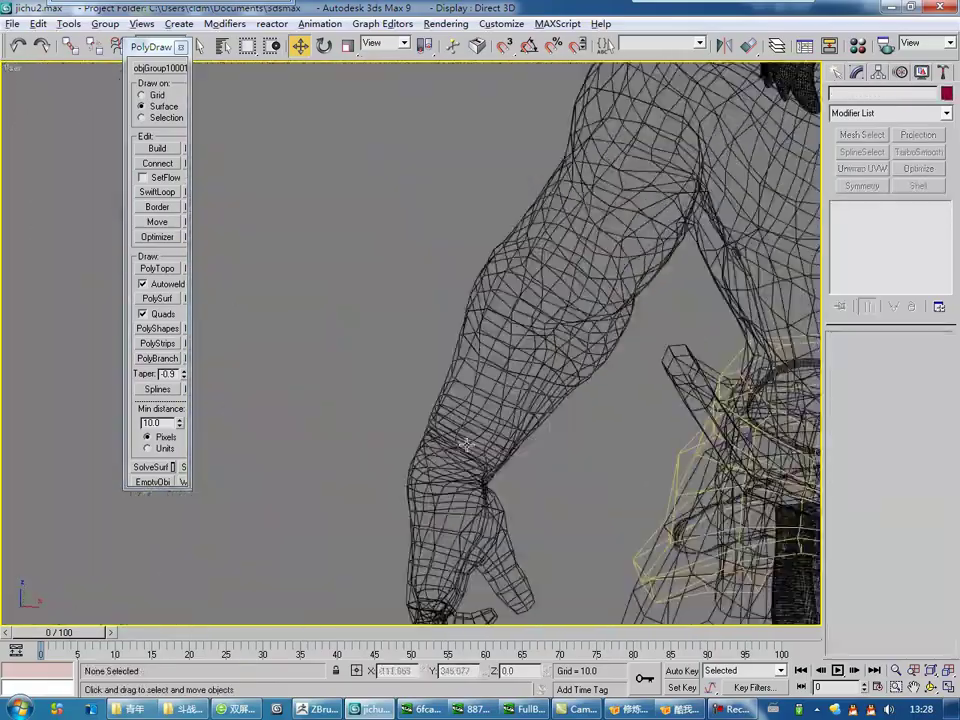
scroll(466, 445, down, 3)
click(484, 367)
scroll(484, 367, down, 3)
scroll(484, 367, down, 2)
key(F3)
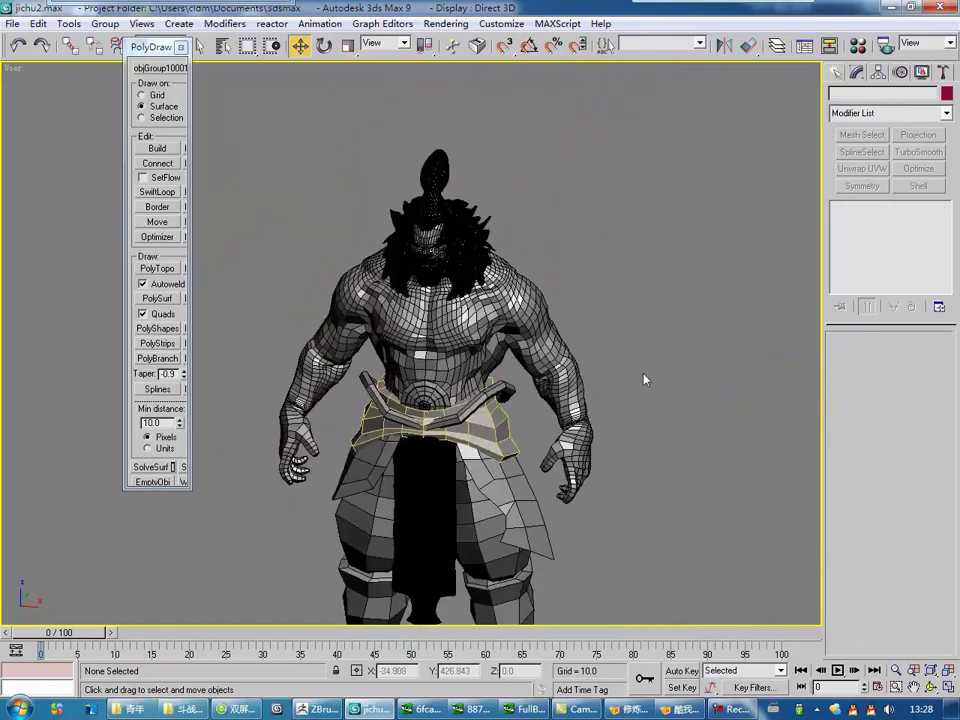
mouse_move(567, 489)
alt+middle_down()
mouse_move(545, 470)
mouse_move(515, 180)
mouse_move(508, 360)
mouse_move(498, 368)
alt+middle_up()
scroll(505, 358, up, 2)
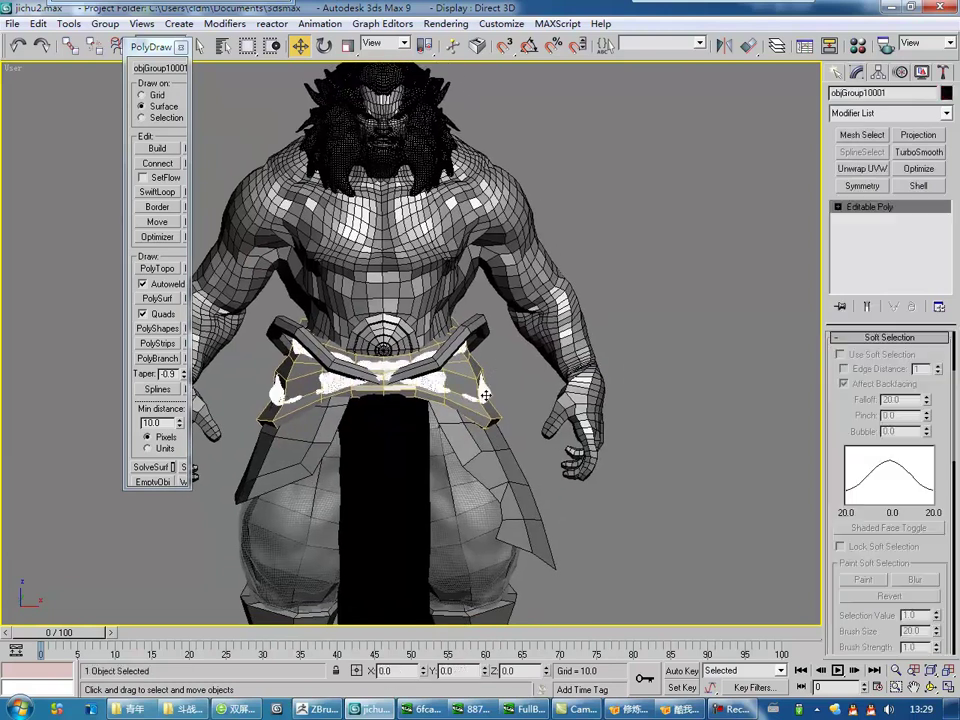
scroll(486, 390, down, 2)
scroll(420, 400, down, 3)
scroll(362, 343, up, 4)
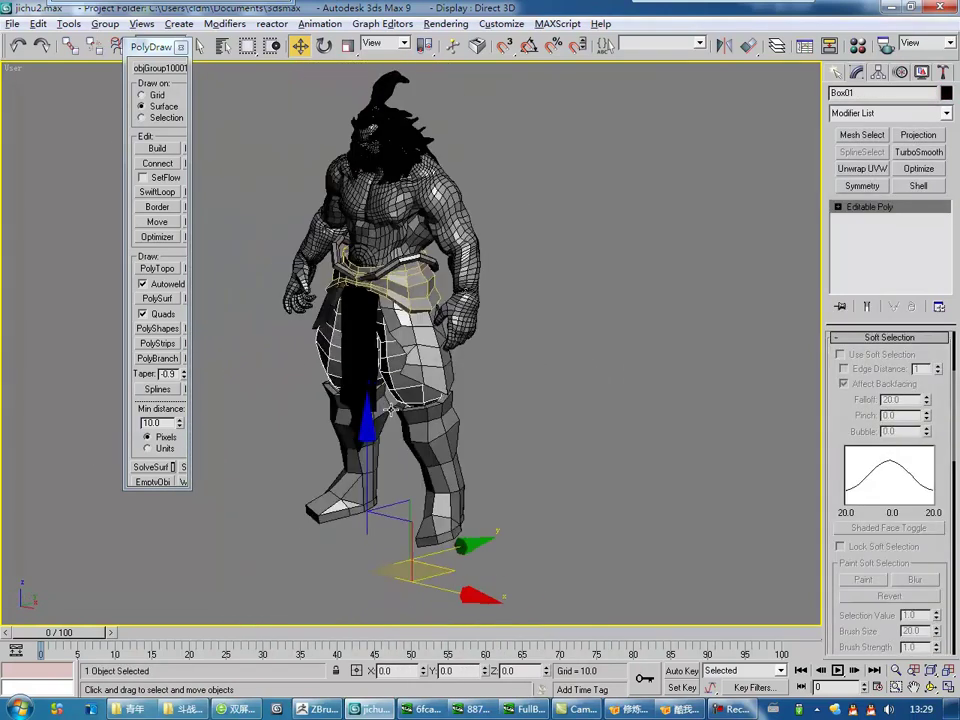
scroll(411, 403, up, 3)
Draw a very thin cylinder to the right of the character in the front view.
key(f)
click(588, 293)
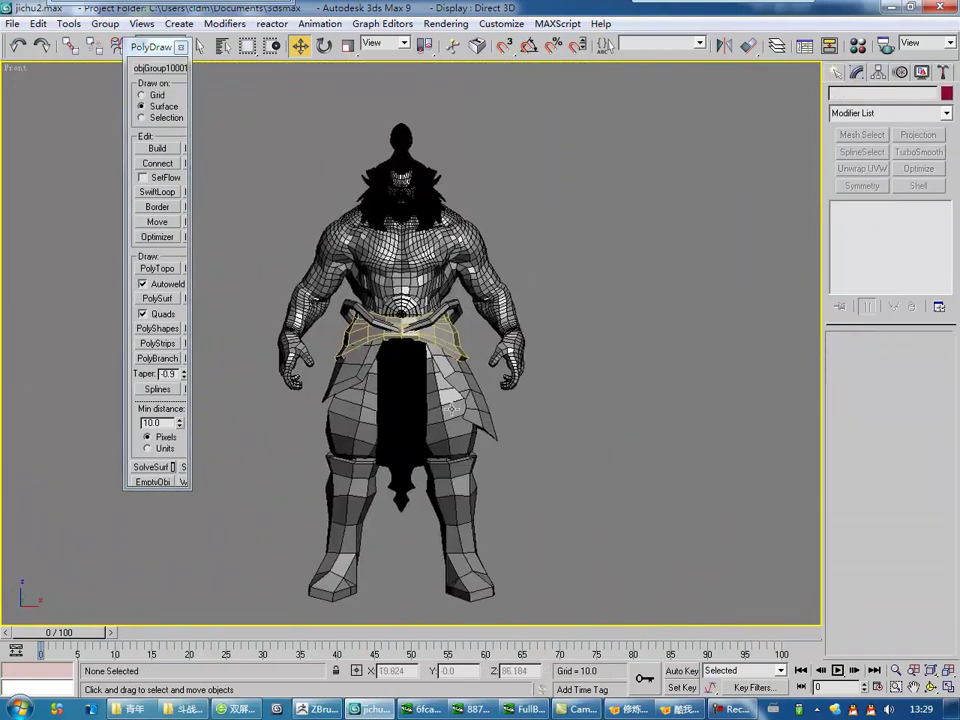
scroll(588, 293, up, 3)
click(859, 199)
middle_drag(655, 384, 515, 294)
drag(515, 294, 532, 316)
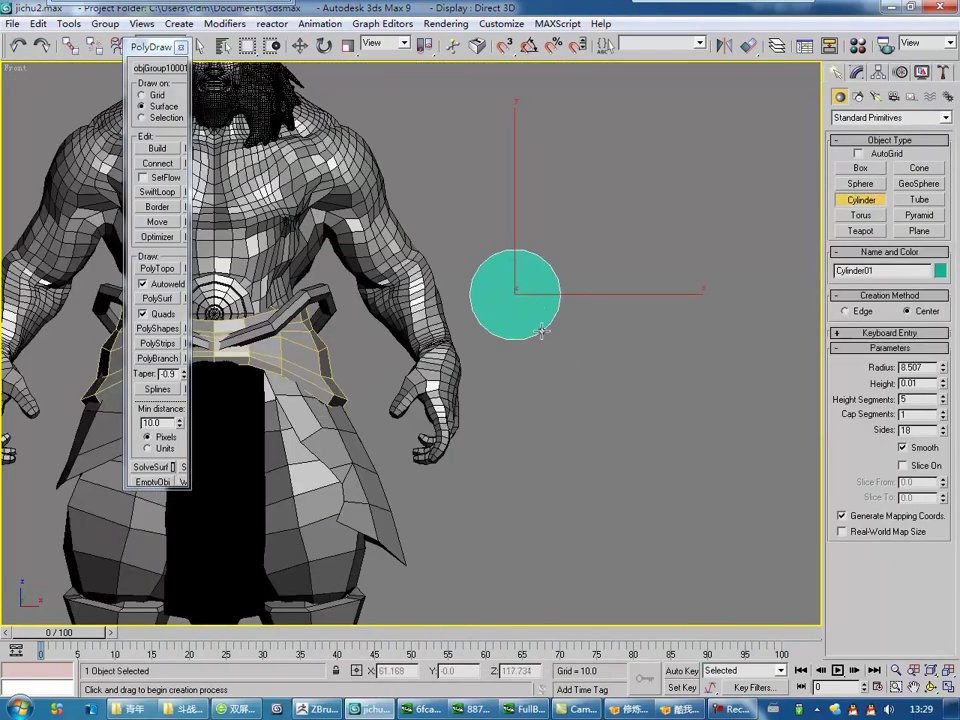
key(w)
key(z)
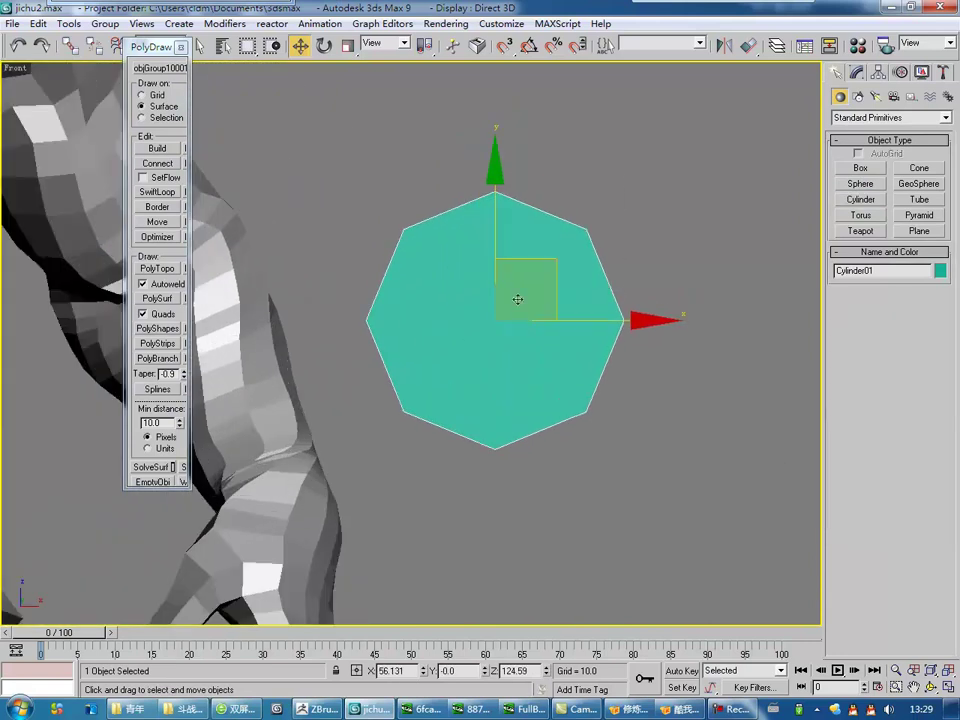
Select the cylinder's front cap polygon and switch to the Scale tool.
alt+middle_drag(606, 388, 450, 380)
scroll(355, 401, up, 5)
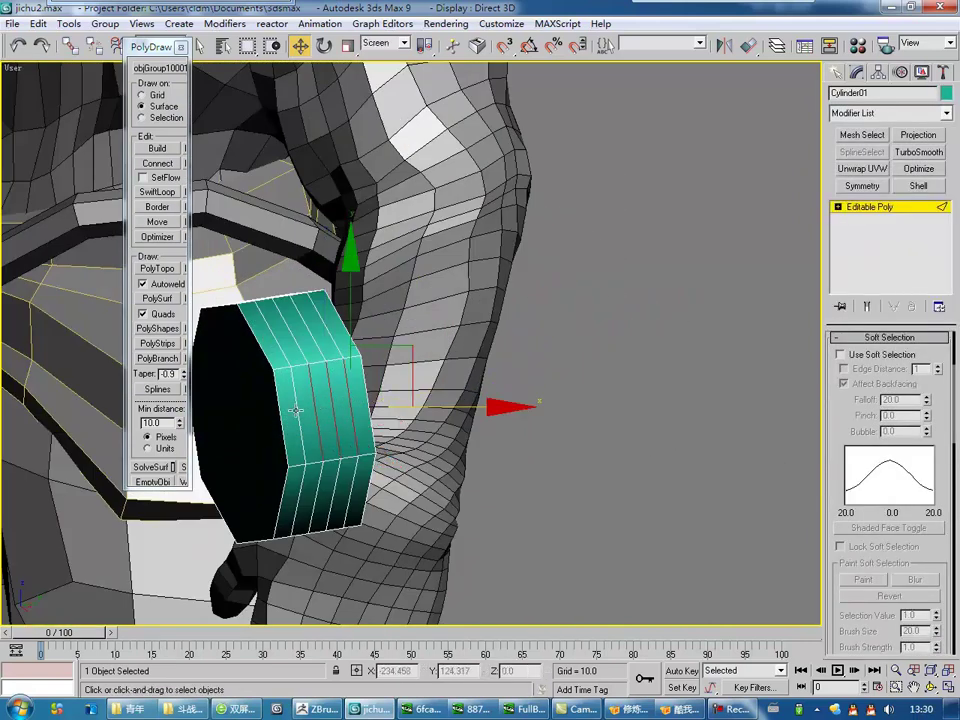
mouse_move(567, 396)
alt+middle_down()
mouse_move(386, 437)
mouse_move(347, 465)
mouse_move(355, 360)
mouse_move(521, 429)
mouse_move(454, 452)
mouse_move(420, 427)
mouse_move(570, 411)
mouse_move(523, 448)
mouse_move(465, 443)
mouse_move(440, 420)
mouse_move(424, 512)
mouse_move(445, 406)
mouse_move(497, 400)
mouse_move(595, 415)
alt+middle_up()
key(4)
click(390, 414)
key(1)
key(F3)
right_click(424, 512)
click(441, 549)
key(4)
key(F3)
Bevel the front cap polygon into concentric inset rings.
key(w)
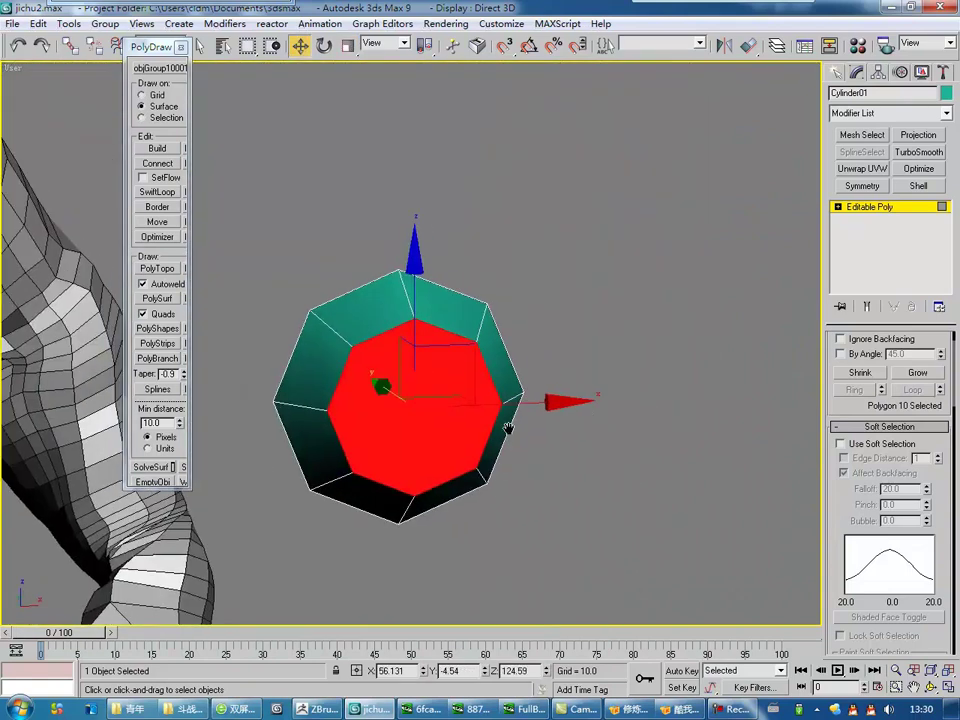
scroll(540, 390, up, 3)
mouse_move(480, 349)
alt+middle_down()
mouse_move(454, 390)
mouse_move(460, 300)
mouse_move(439, 368)
mouse_move(445, 342)
alt+middle_up()
key(f)
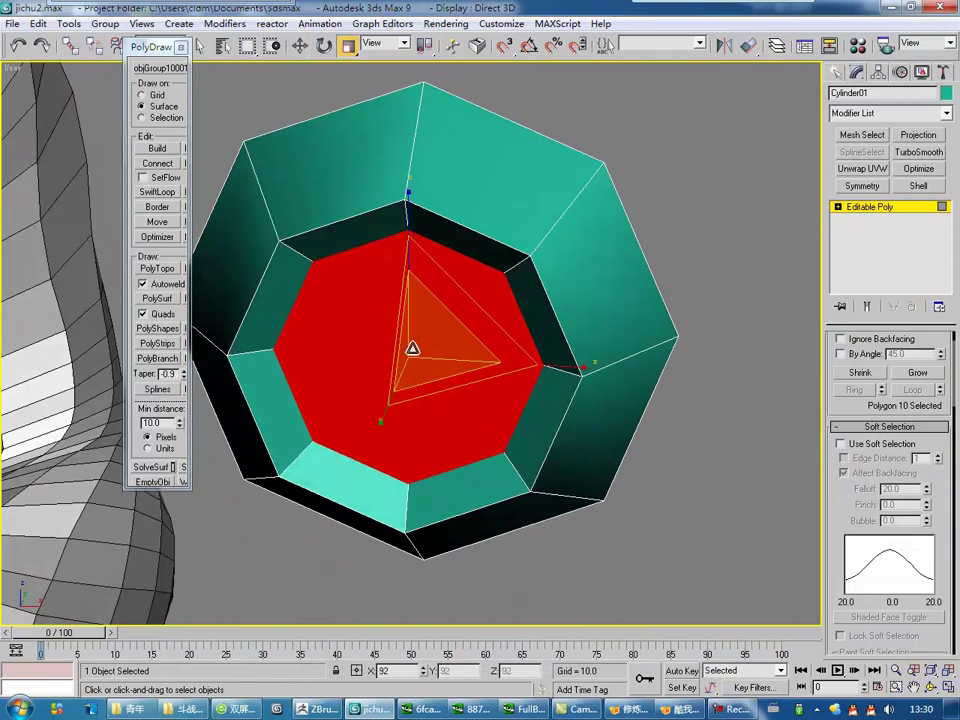
right_click(445, 342)
key(w)
mouse_move(421, 281)
alt+middle_down()
mouse_move(461, 399)
mouse_move(519, 357)
mouse_move(436, 376)
alt+middle_up()
key(w)
click(436, 376)
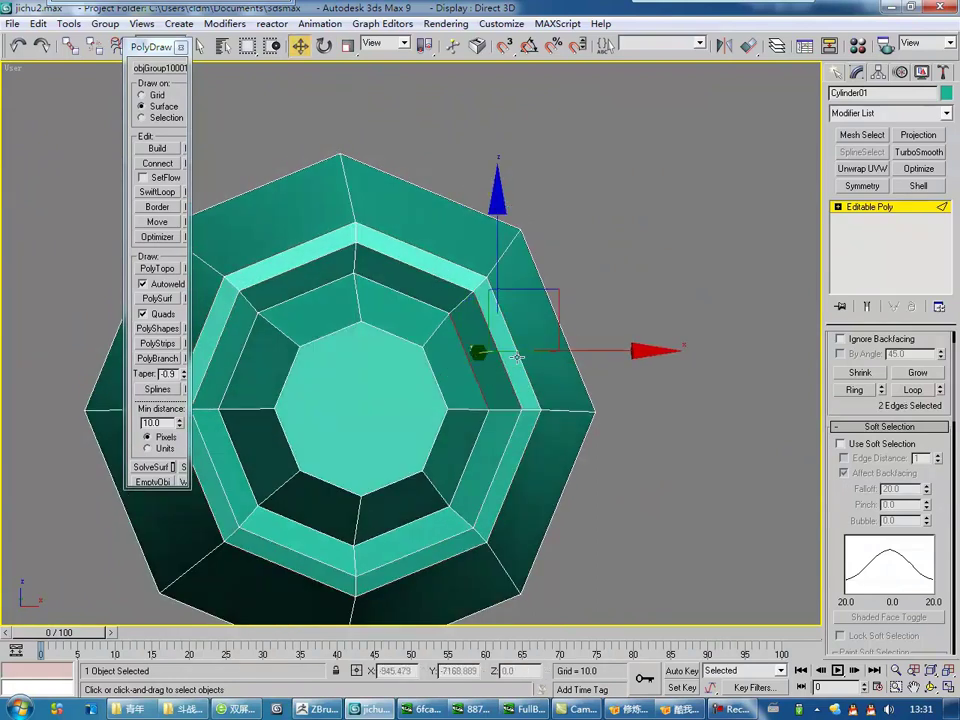
alt+middle_drag(518, 357, 561, 407)
Select the full edge loops around the cap's inset rings with Alt+L.
key(alt+l)
scroll(527, 379, up, 2)
scroll(510, 420, up, 4)
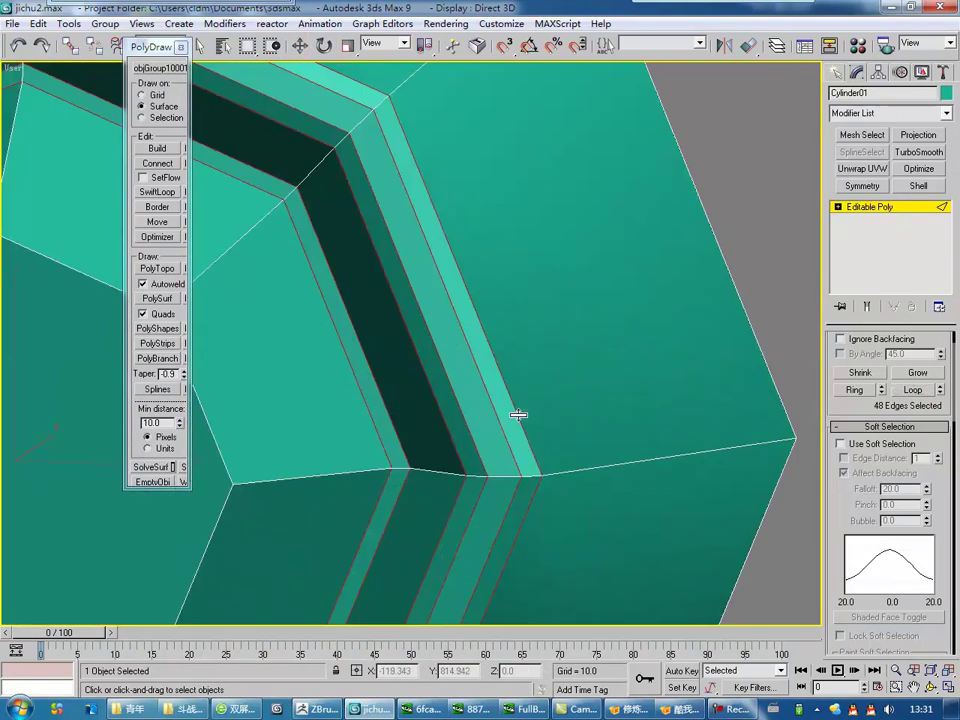
scroll(515, 427, down, 5)
key(4)
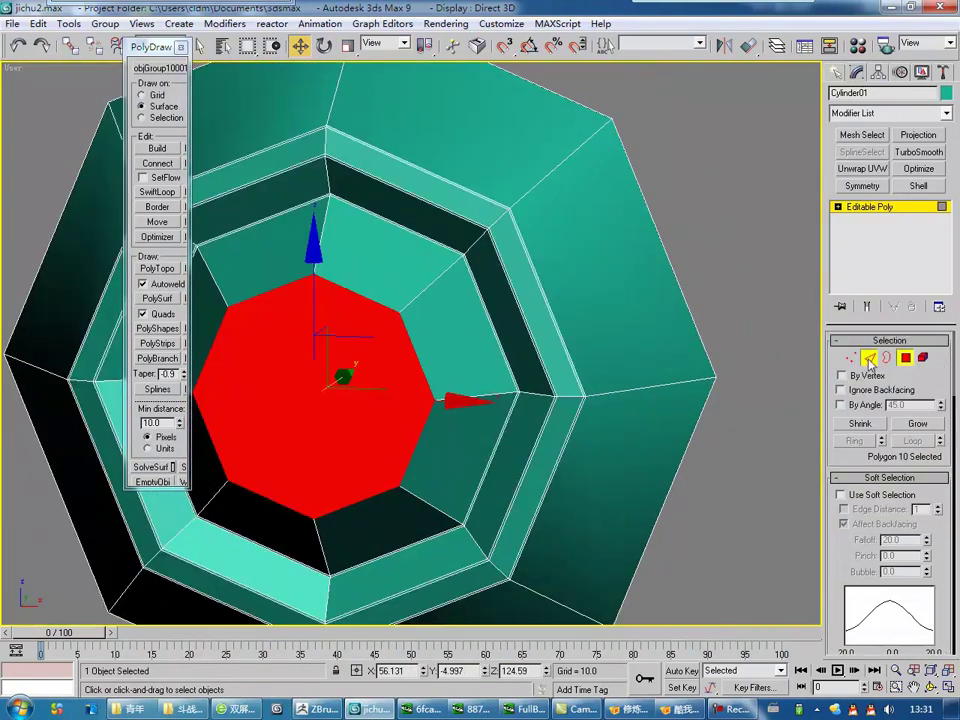
key(2)
Undo and redo the inset rings to compare them, then return to object level.
right_click(468, 362)
key(ctrl+z)
right_click(454, 343)
mouse_move(311, 411)
alt+middle_down()
mouse_move(454, 343)
mouse_move(366, 383)
mouse_move(370, 445)
mouse_move(456, 407)
alt+middle_up()
key(ctrl+y)
key(2)
key(w)
Raise TurboSmooth iterations to 3 and check the smoothed disc in shaded and wireframe views.
click(938, 364)
scroll(621, 418, down, 3)
click(570, 454)
scroll(570, 454, up, 2)
click(528, 360)
key(m)
click(826, 62)
click(555, 321)
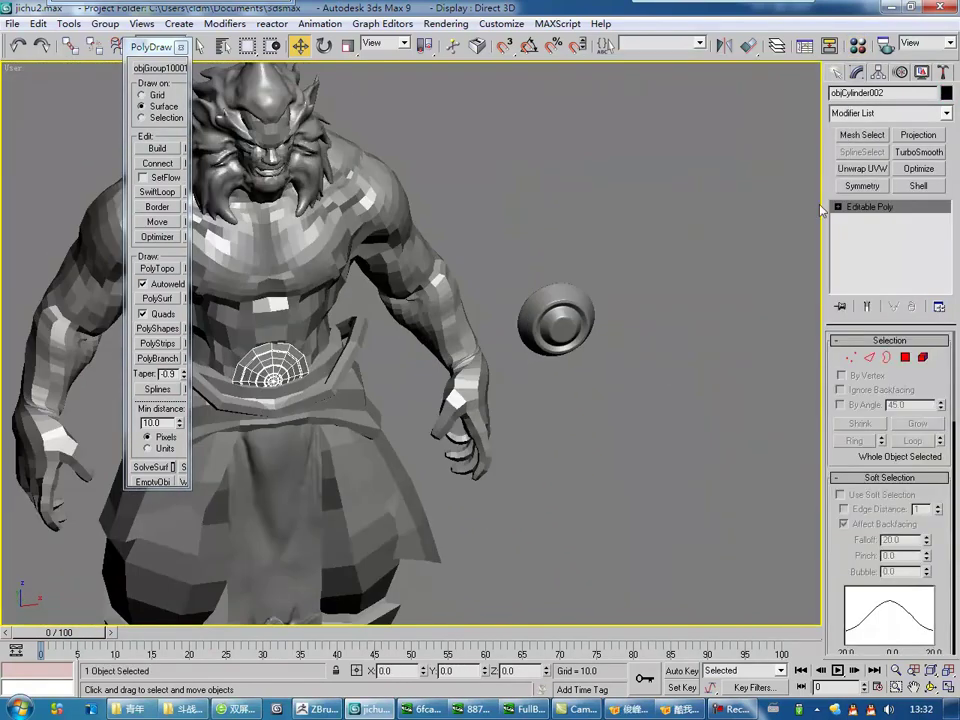
key(F3)
click(713, 267)
key(F3)
Select the disc beside the character and turn off Edged Faces in Viewport Configuration.
scroll(367, 296, up, 5)
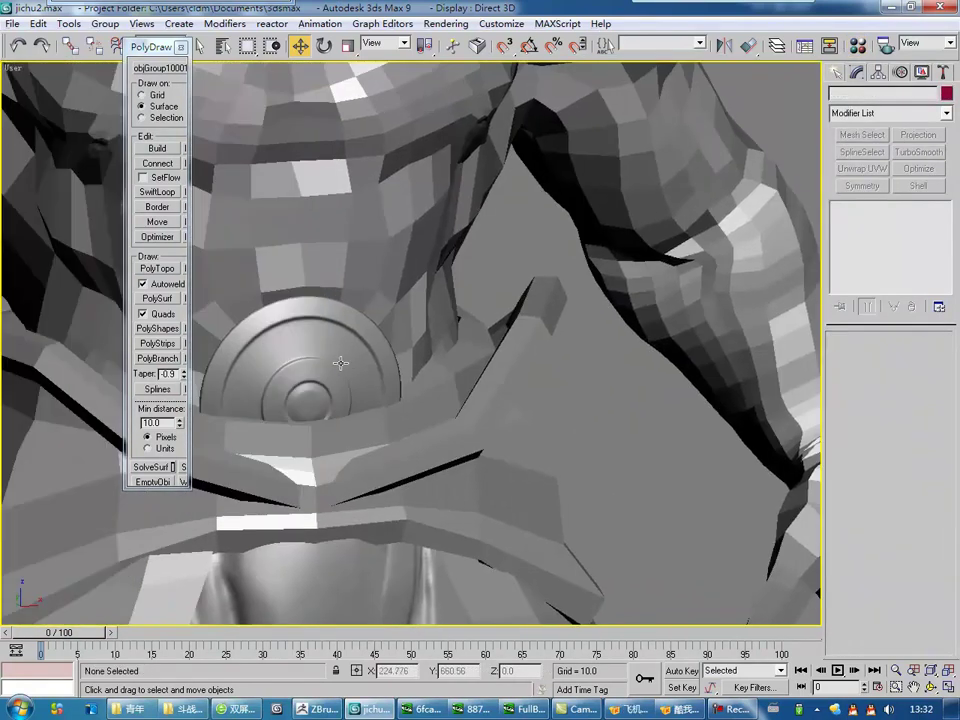
click(347, 364)
alt+middle_drag(253, 392, 374, 383)
scroll(374, 383, down, 5)
click(636, 351)
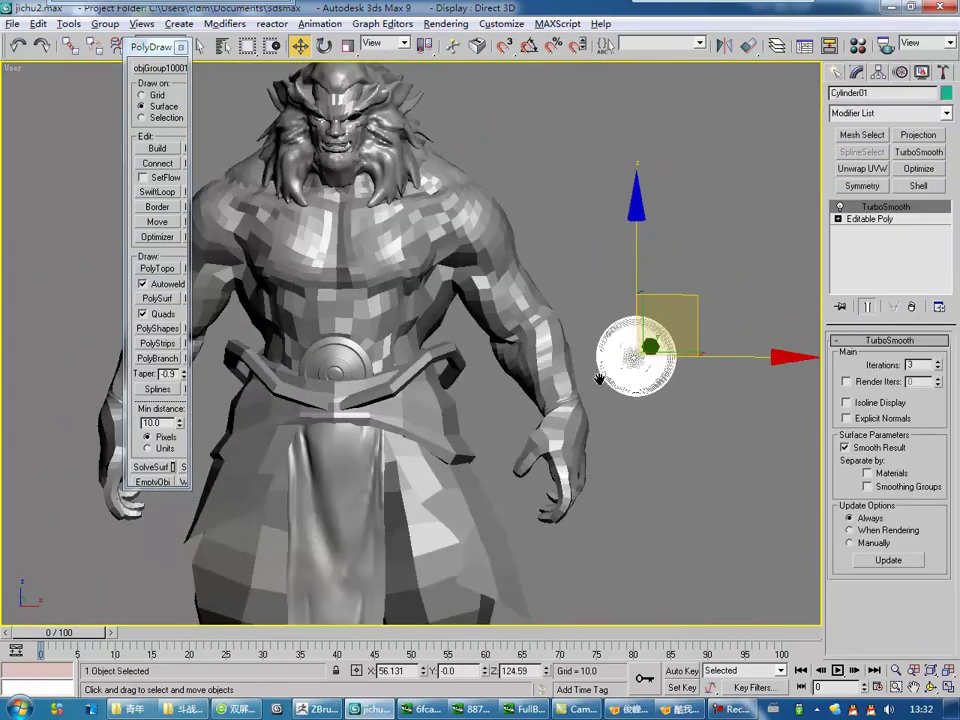
middle_drag(643, 343, 528, 360)
right_click(29, 67)
click(64, 354)
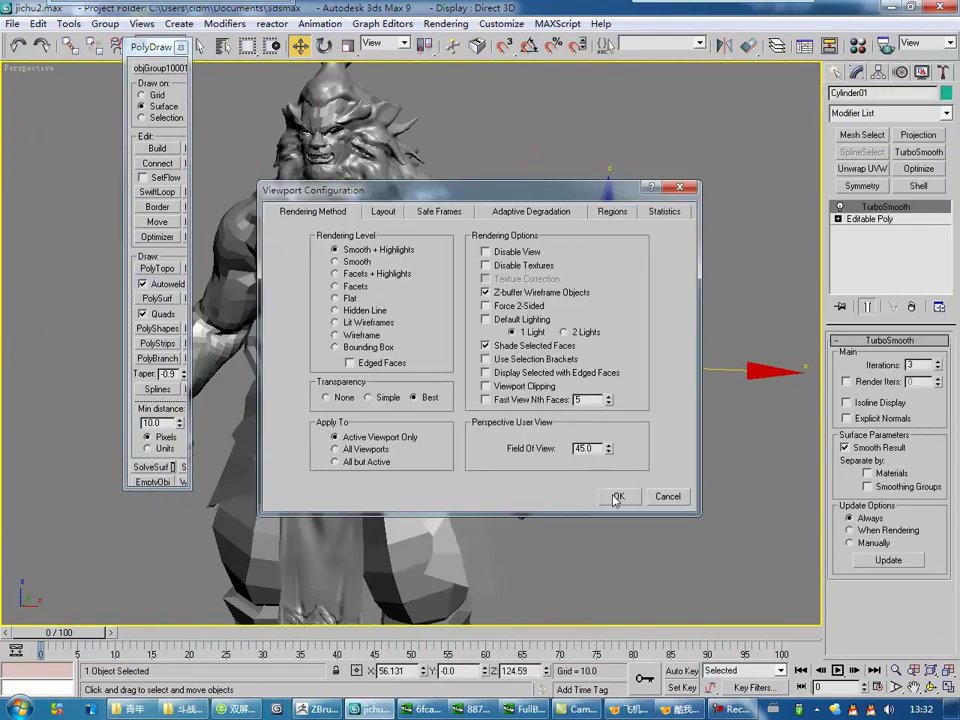
click(615, 495)
Hide Cylinder01 and check the remaining disc from the side.
mouse_move(546, 450)
alt+middle_down()
mouse_move(432, 593)
mouse_move(343, 476)
mouse_move(467, 426)
mouse_move(431, 403)
mouse_move(456, 373)
alt+middle_up()
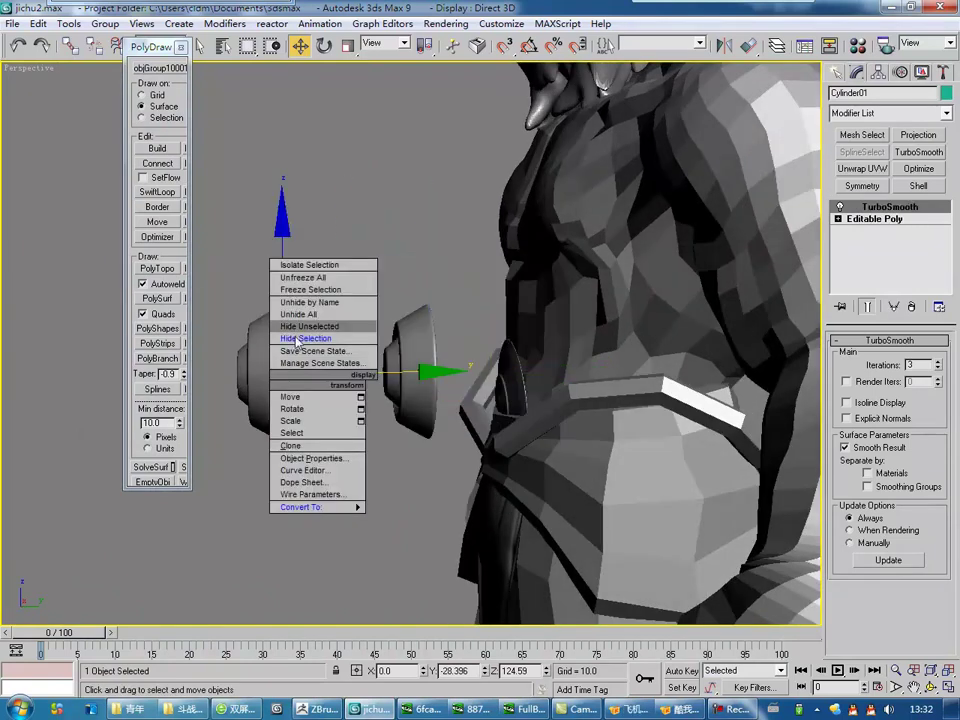
click(297, 339)
mouse_move(470, 521)
alt+middle_down()
mouse_move(371, 461)
mouse_move(430, 430)
mouse_move(489, 420)
alt+middle_up()
key(e)
scroll(404, 331, up, 2)
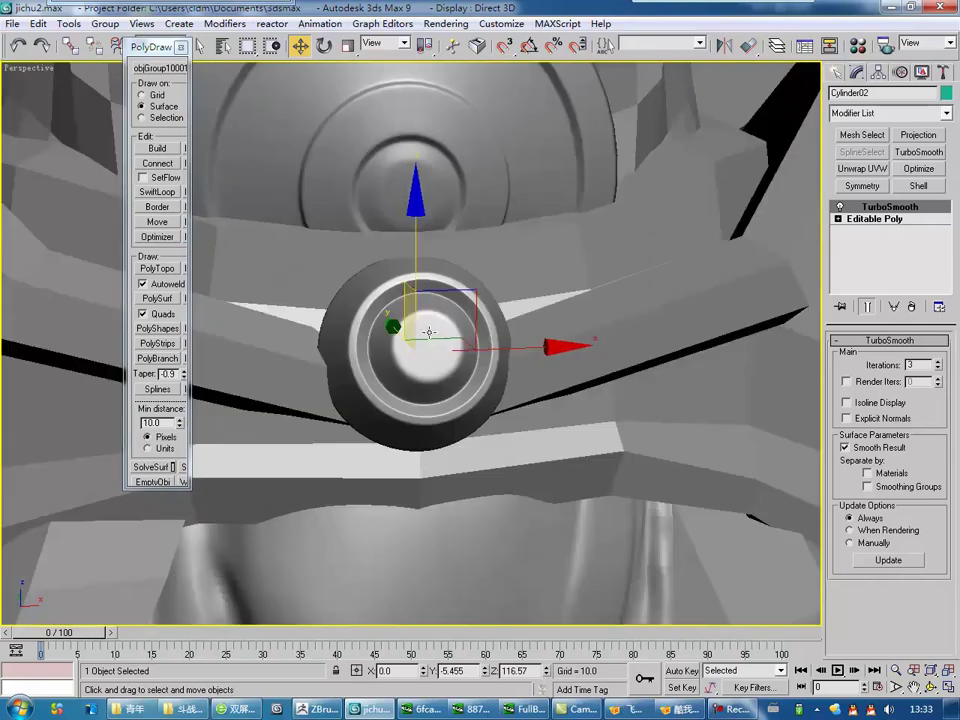
Scale, move and rotate Cylinder02 onto the belt front where the straps cross.
key(r)
scroll(414, 331, up, 3)
key(w)
mouse_move(445, 354)
alt+middle_down()
mouse_move(519, 339)
mouse_move(448, 344)
alt+middle_up()
key(e)
key(w)
scroll(358, 403, down, 5)
scroll(456, 343, up, 5)
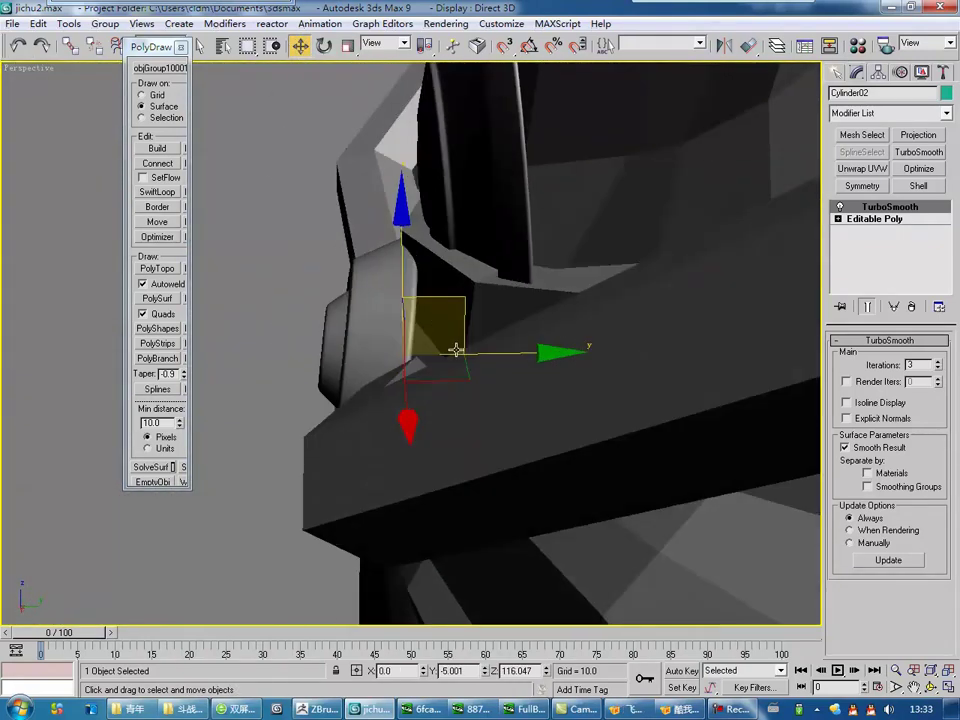
key(r)
mouse_move(440, 294)
alt+middle_down()
mouse_move(407, 353)
mouse_move(416, 386)
alt+middle_up()
scroll(407, 353, down, 4)
key(w)
scroll(416, 386, down, 3)
click(302, 408)
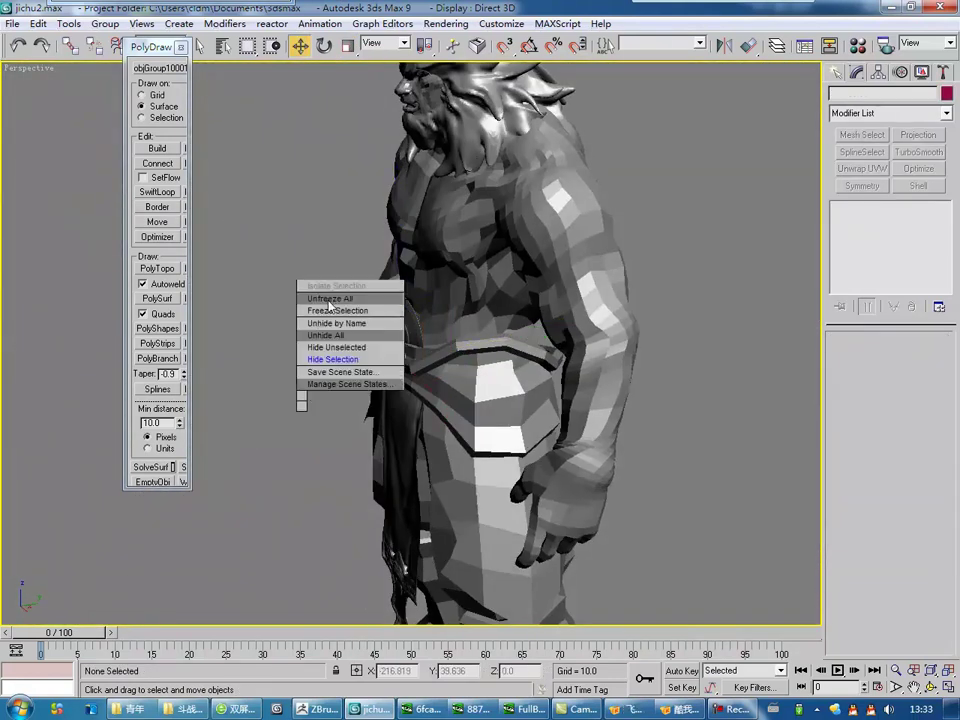
Unhide Cylinder01 and select its inner vertex loops in wireframe.
click(331, 336)
click(428, 300)
scroll(608, 378, up, 4)
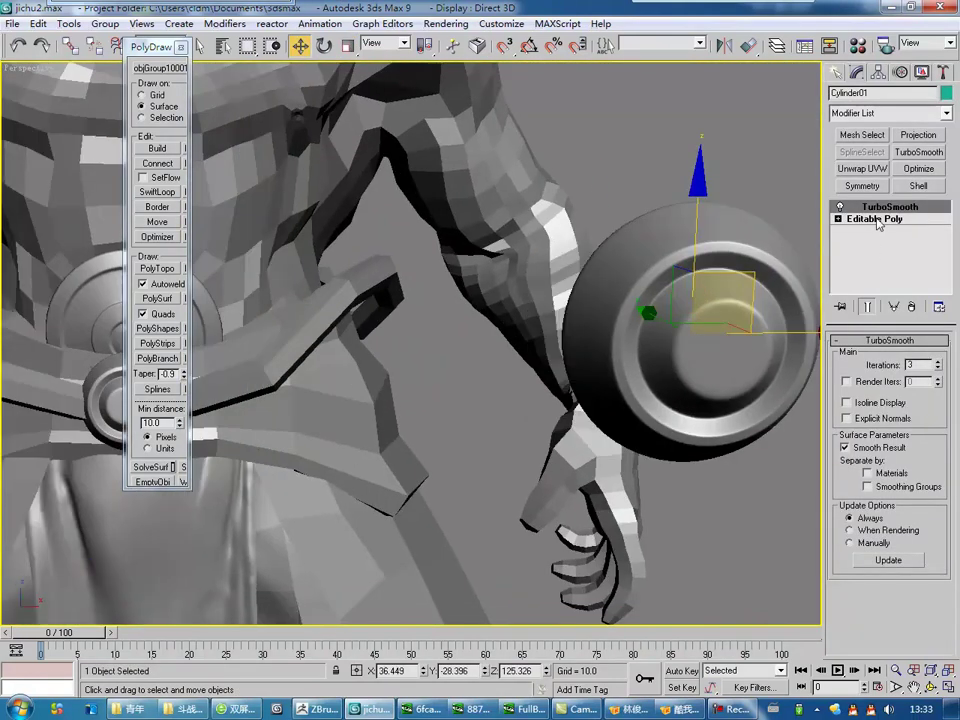
scroll(608, 378, down, 4)
key(1)
scroll(608, 378, up, 3)
key(F3)
scroll(560, 395, up, 3)
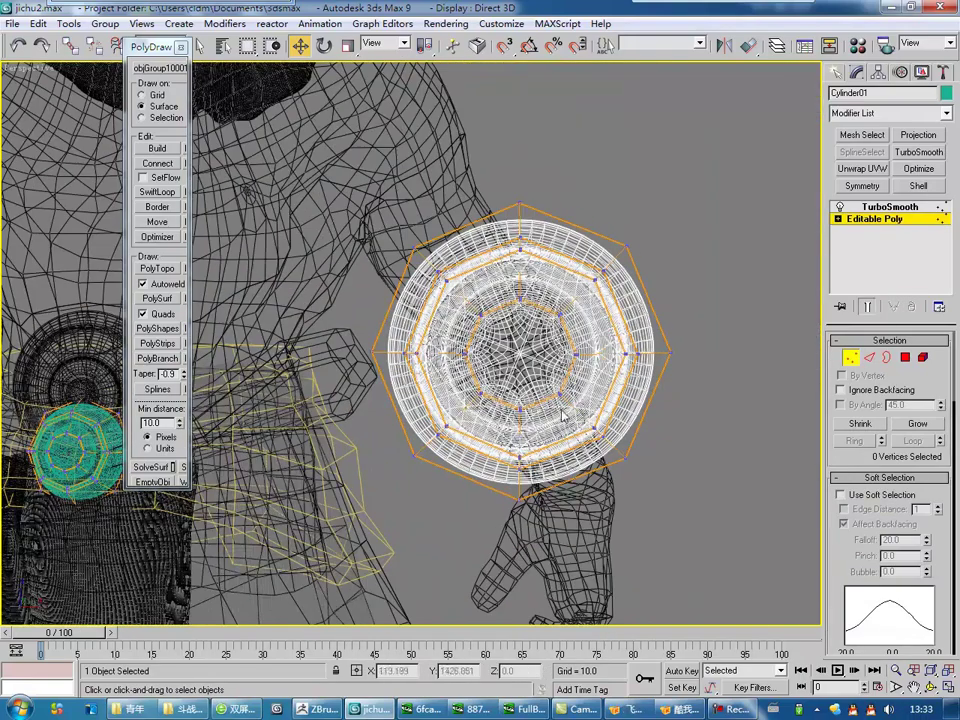
ctrl+drag(508, 372, 546, 352)
key(F3)
Scale the selected inner vertex loops and check them from the side.
key(r)
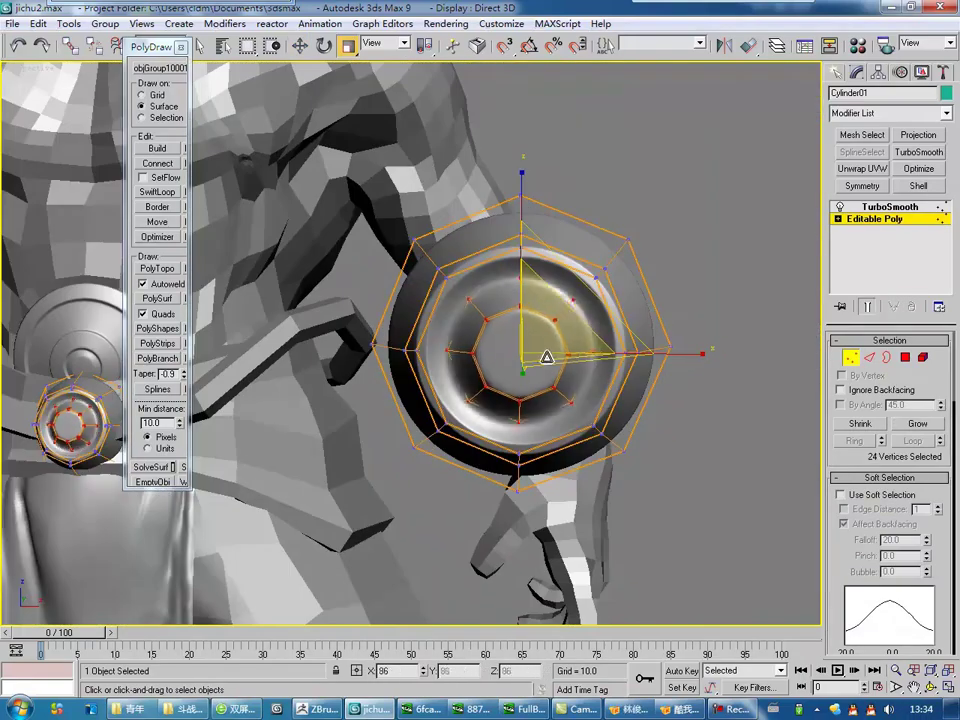
key(w)
mouse_move(521, 396)
alt+middle_down()
mouse_move(585, 365)
mouse_move(574, 394)
alt+middle_up()
scroll(574, 394, down, 5)
scroll(435, 388, up, 8)
key(F3)
Select 32 of the ring's vertices and scale and move them to match the bracelet.
mouse_move(497, 460)
middle_down()
mouse_move(364, 321)
mouse_move(493, 439)
mouse_move(450, 420)
mouse_move(400, 432)
middle_up()
scroll(462, 411, up, 4)
key(F3)
key(r)
key(w)
scroll(450, 420, down, 5)
scroll(420, 430, up, 4)
scroll(380, 358, up, 4)
key(r)
key(w)
mouse_move(374, 330)
alt+middle_down()
mouse_move(437, 422)
mouse_move(407, 418)
mouse_move(388, 392)
alt+middle_up()
scroll(474, 441, down, 5)
scroll(474, 441, up, 3)
click(390, 400)
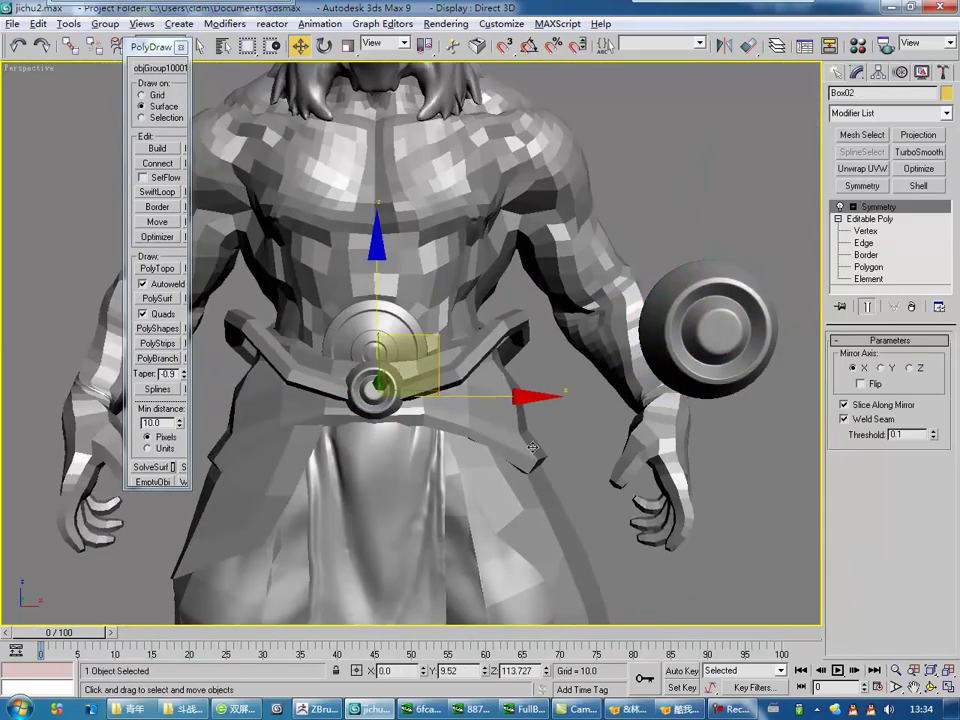
Select the disc's centre cap polygon and move it inward.
scroll(531, 420, up, 3)
click(531, 420)
key(4)
scroll(558, 394, up, 3)
click(543, 404)
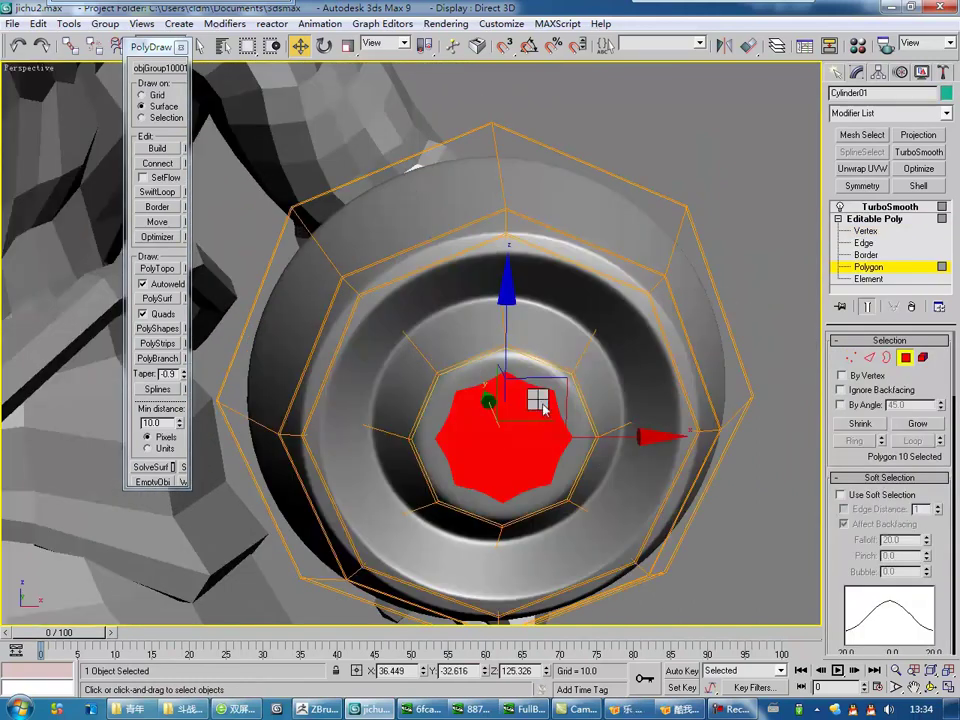
key(w)
mouse_move(518, 450)
alt+middle_down()
mouse_move(545, 420)
mouse_move(523, 456)
mouse_move(575, 390)
mouse_move(540, 410)
alt+middle_up()
scroll(540, 410, down, 5)
Deselect everything and select the retopology body mesh to view the full body.
click(537, 407)
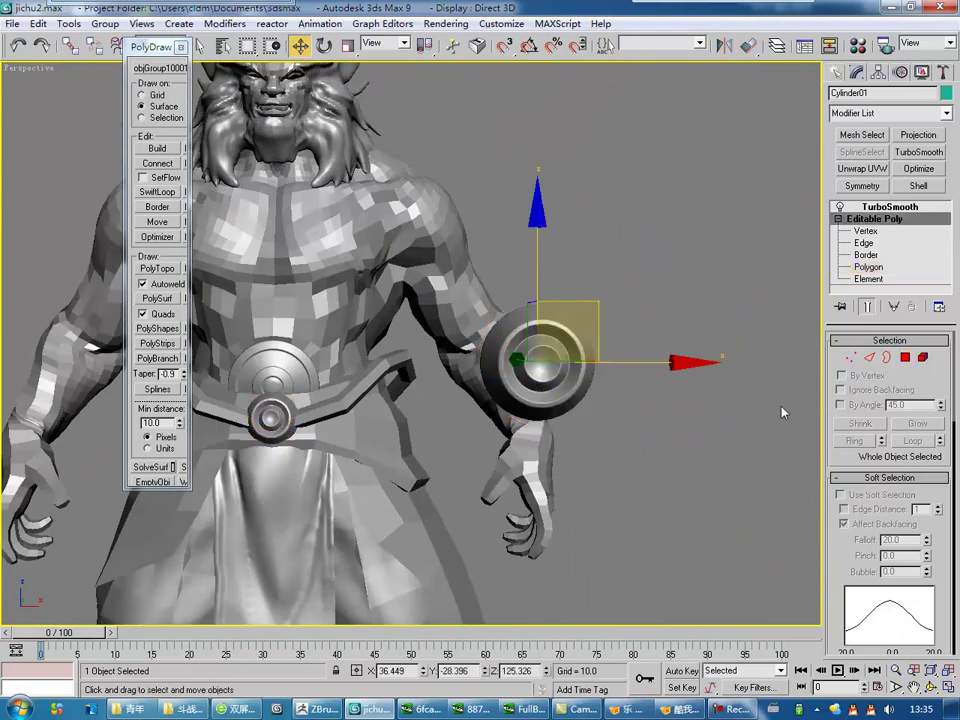
click(537, 407)
click(455, 374)
mouse_move(455, 374)
alt+middle_down()
mouse_move(465, 453)
mouse_move(480, 418)
alt+middle_up()
scroll(460, 420, down, 3)
Frame the pendant below the belt buckle in the Front view with wireframe display.
key(f)
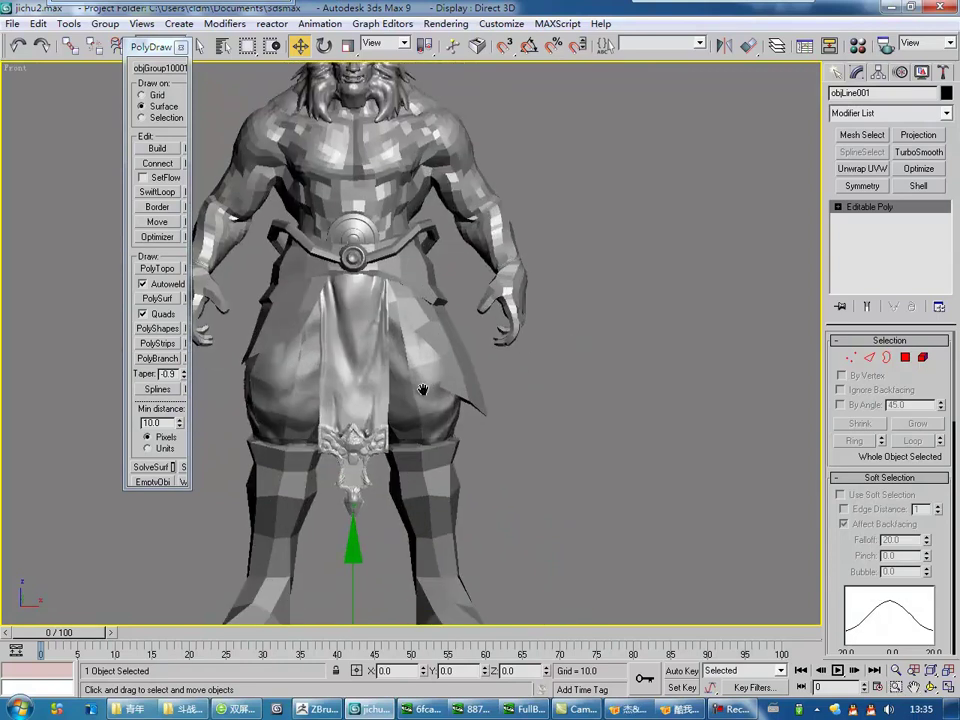
scroll(575, 334, up, 3)
click(575, 334)
scroll(437, 432, up, 3)
scroll(444, 432, up, 1)
key(F3)
middle_drag(370, 313, 405, 303)
Trace Line01 around the right half of the pendant outline, then orbit to check it.
click(860, 180)
click(522, 229)
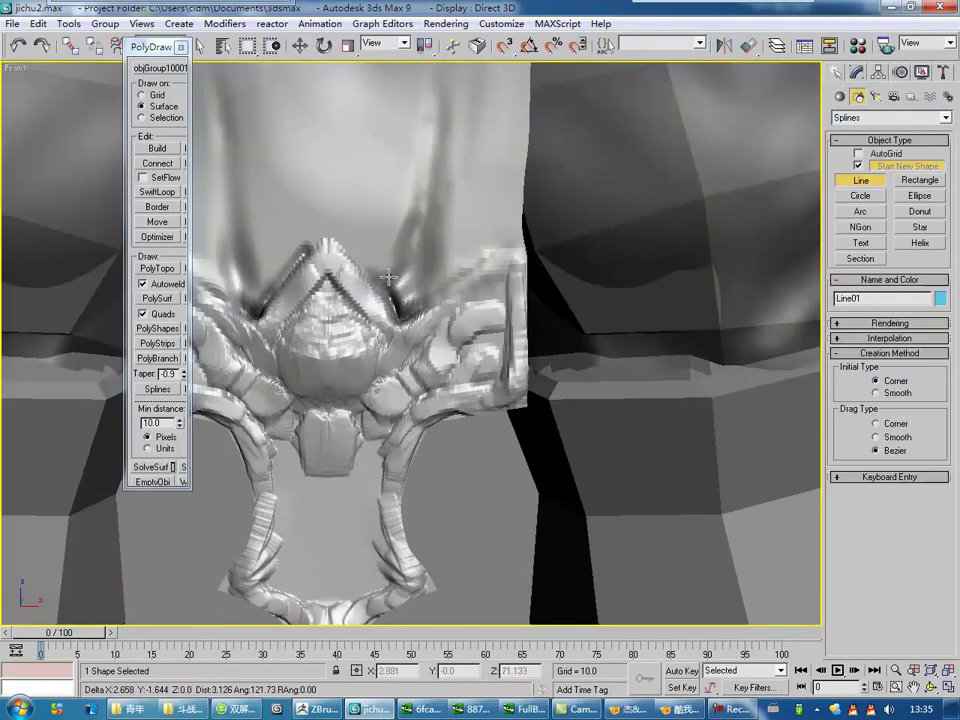
key(F3)
middle_drag(395, 392, 594, 279)
click(860, 180)
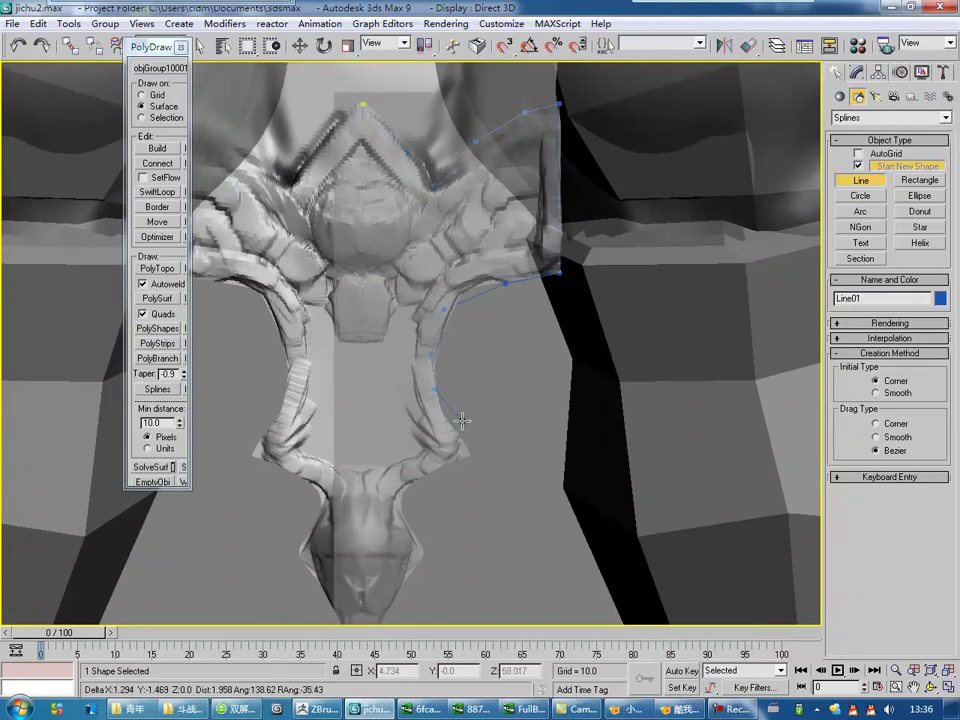
scroll(403, 489, down, 2)
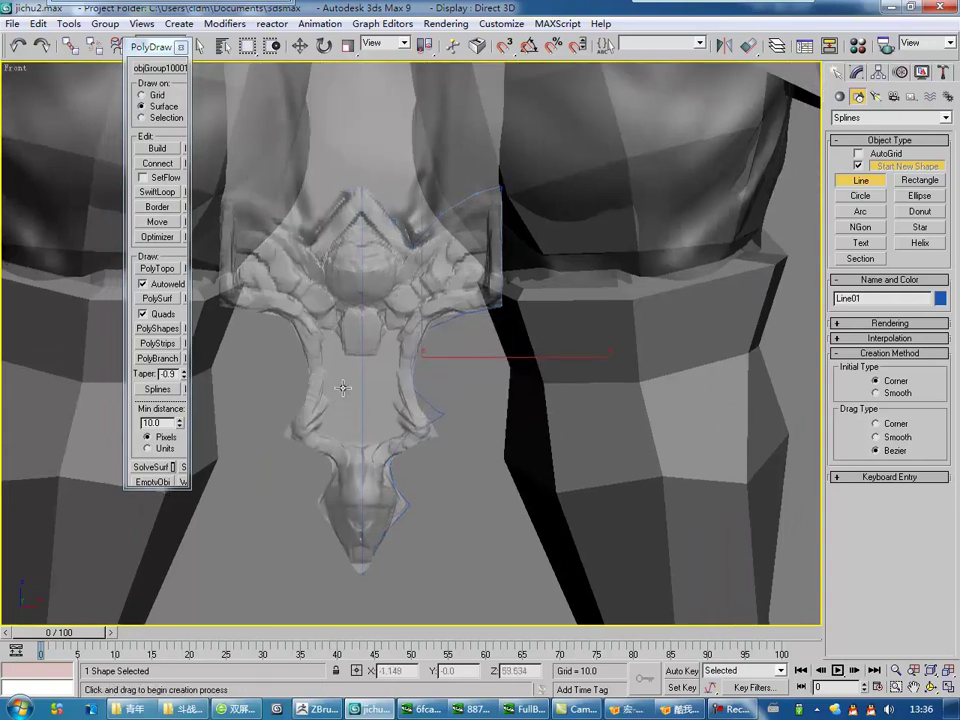
alt+middle_drag(343, 386, 375, 418)
scroll(447, 368, up, 3)
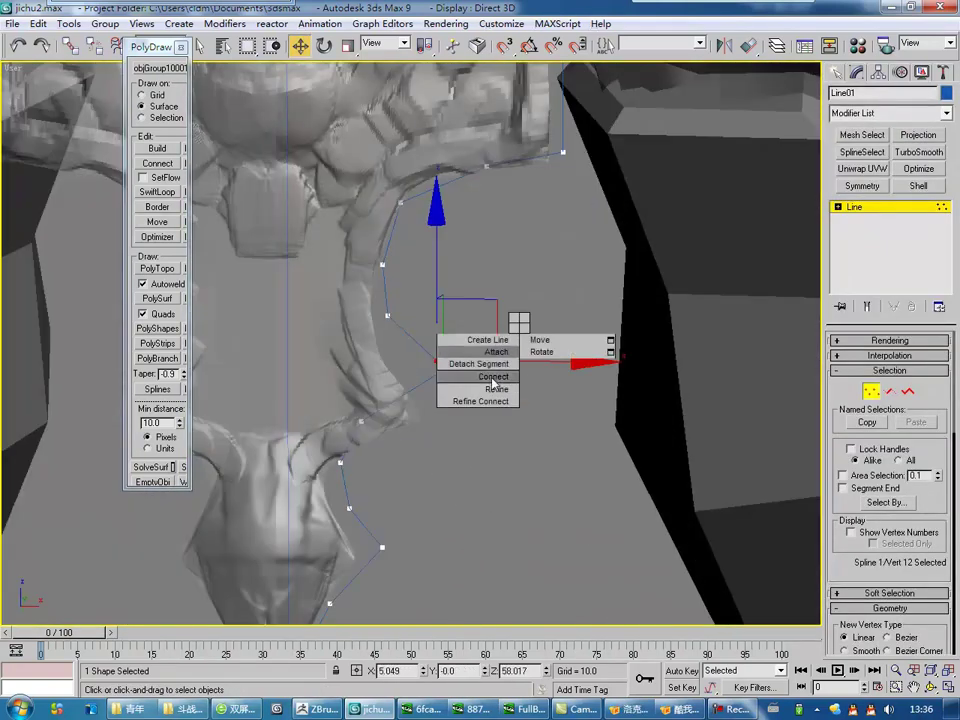
alt+middle_drag(488, 513, 336, 338)
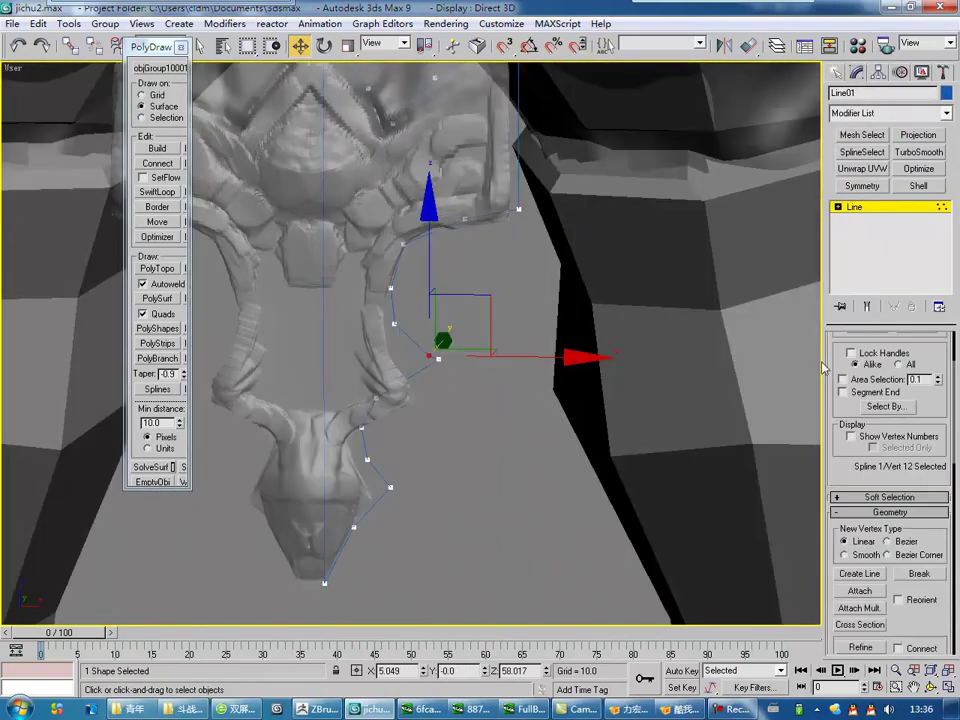
alt+middle_drag(468, 410, 339, 381)
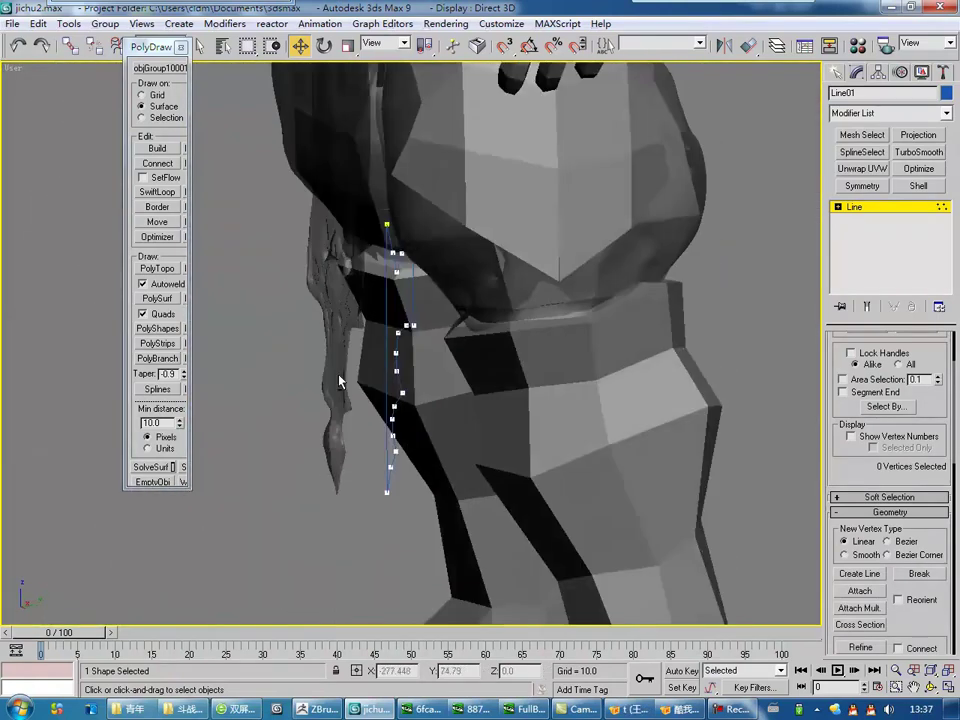
Convert the pendant line to an editable poly, make it grey, and select its face.
right_click(508, 306)
click(557, 450)
mouse_move(557, 450)
alt+middle_down()
mouse_move(385, 364)
mouse_move(423, 364)
alt+middle_up()
scroll(423, 364, up, 2)
key(m)
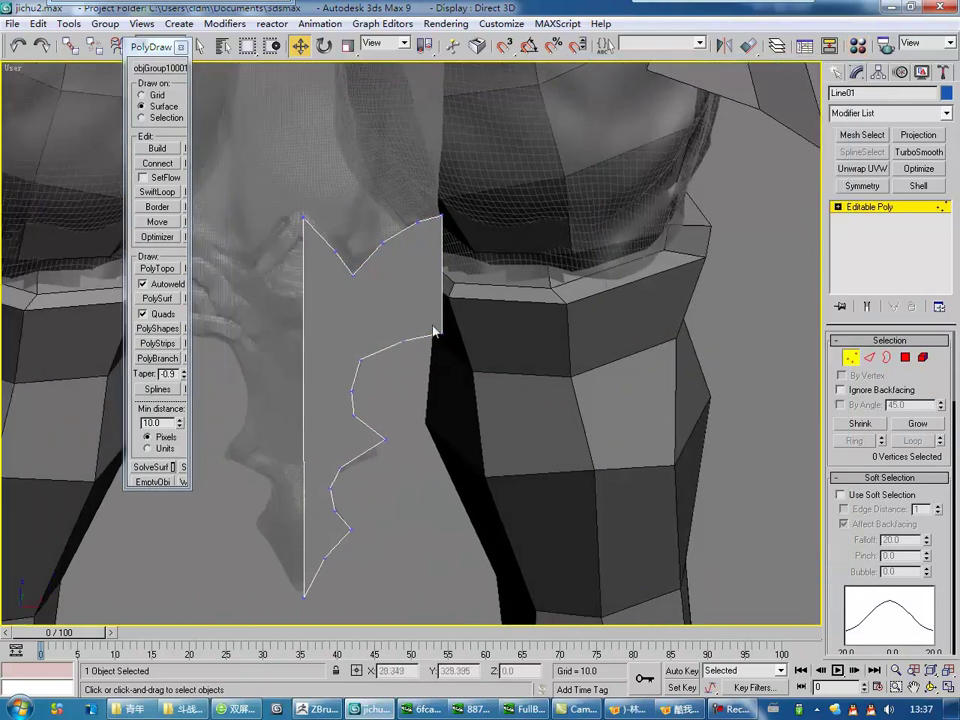
key(1)
mouse_move(424, 304)
alt+middle_down()
mouse_move(422, 326)
mouse_move(356, 341)
alt+middle_up()
key(4)
click(422, 326)
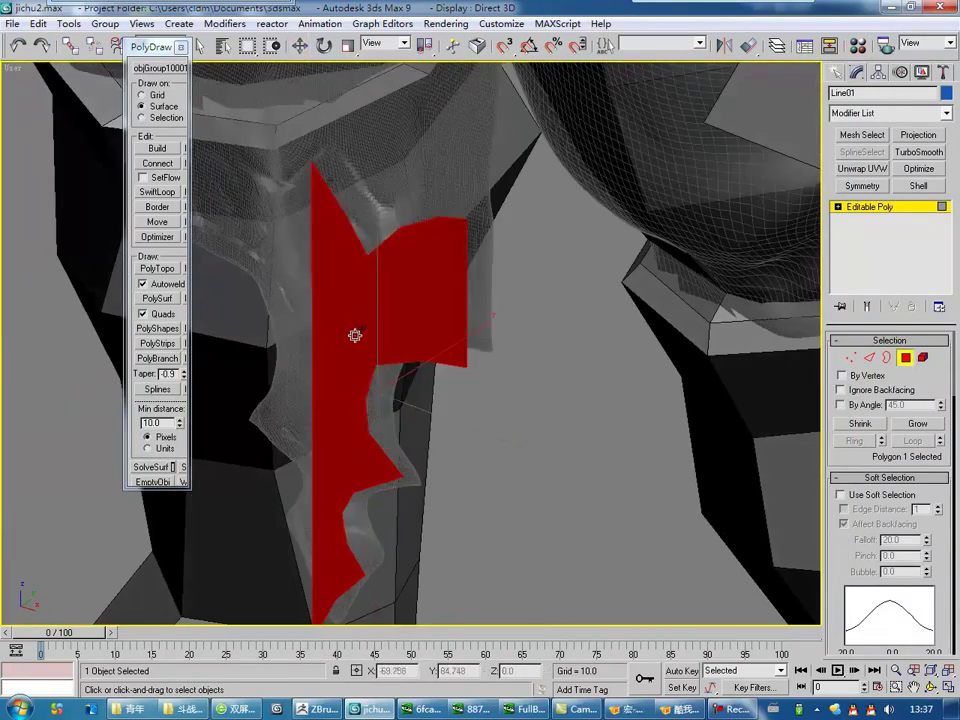
mouse_move(380, 399)
alt+middle_down()
mouse_move(446, 358)
mouse_move(370, 362)
mouse_move(350, 287)
mouse_move(321, 304)
mouse_move(414, 351)
alt+middle_up()
key(4)
click(370, 362)
Select the border edges and build an inset rim of faces giving the plate thickness.
key(2)
right_click(350, 287)
mouse_move(348, 333)
alt+middle_down()
mouse_move(358, 356)
mouse_move(440, 330)
mouse_move(430, 320)
mouse_move(565, 368)
mouse_move(499, 377)
mouse_move(495, 427)
mouse_move(399, 354)
alt+middle_up()
key(1)
scroll(398, 344, down, 3)
scroll(478, 317, up, 3)
click(434, 300)
click(905, 360)
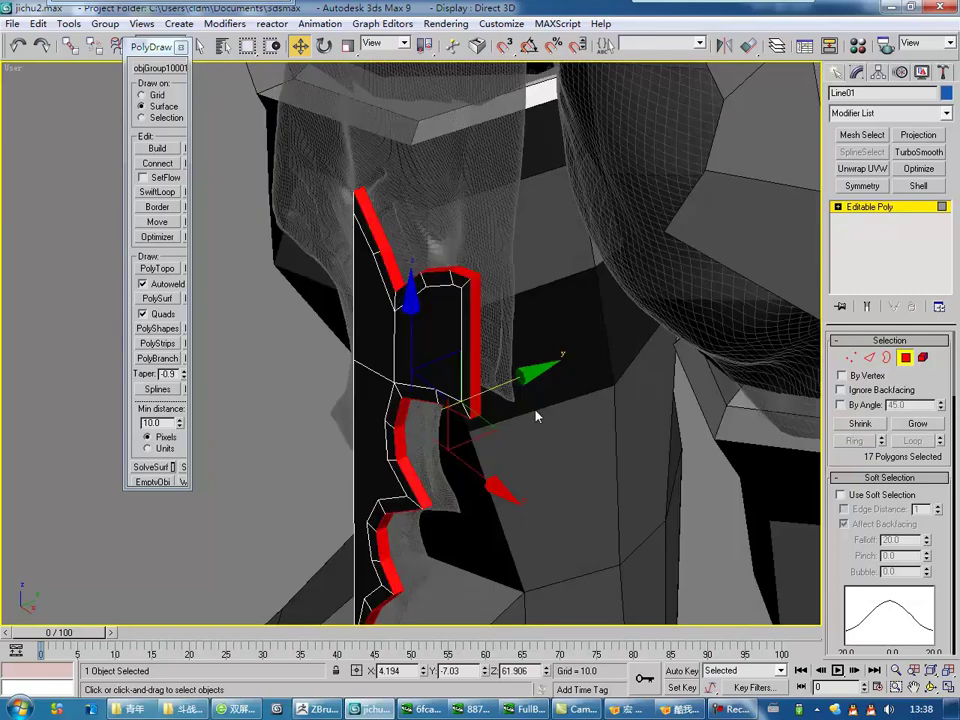
alt+middle_drag(536, 413, 392, 508)
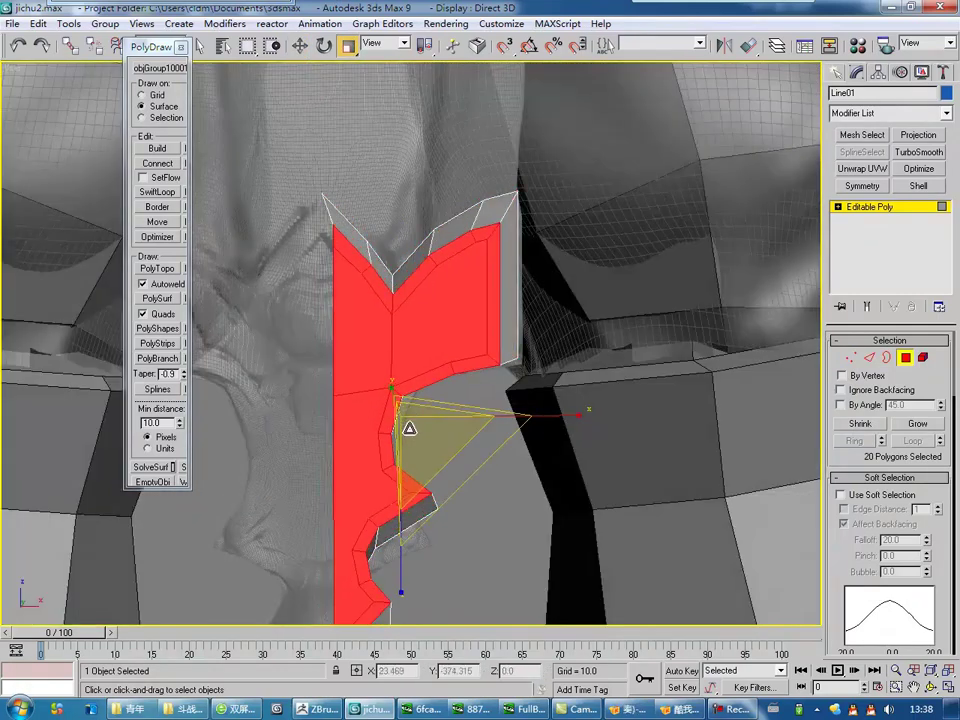
click(850, 358)
mouse_move(354, 450)
alt+middle_down()
mouse_move(411, 454)
mouse_move(392, 377)
alt+middle_up()
Create a 4×4 Plane over the front loincloth and centre it at X 0.
key(f)
scroll(392, 385, up, 3)
click(392, 392)
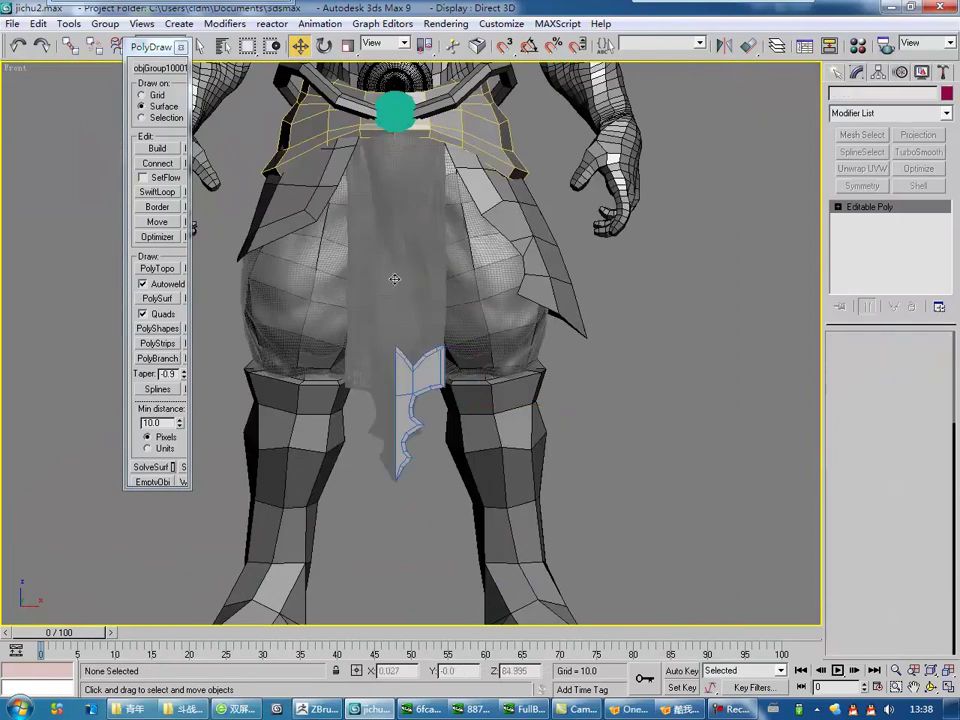
click(919, 230)
drag(368, 278, 438, 322)
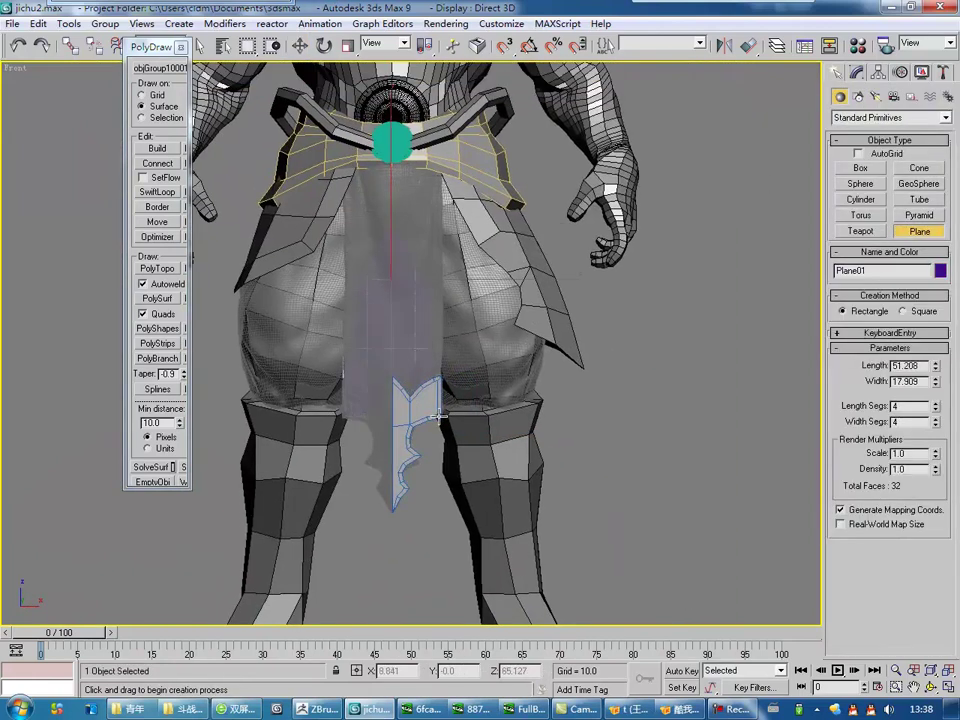
right_click(426, 675)
mouse_move(410, 320)
alt+middle_down()
mouse_move(443, 310)
mouse_move(384, 398)
alt+middle_up()
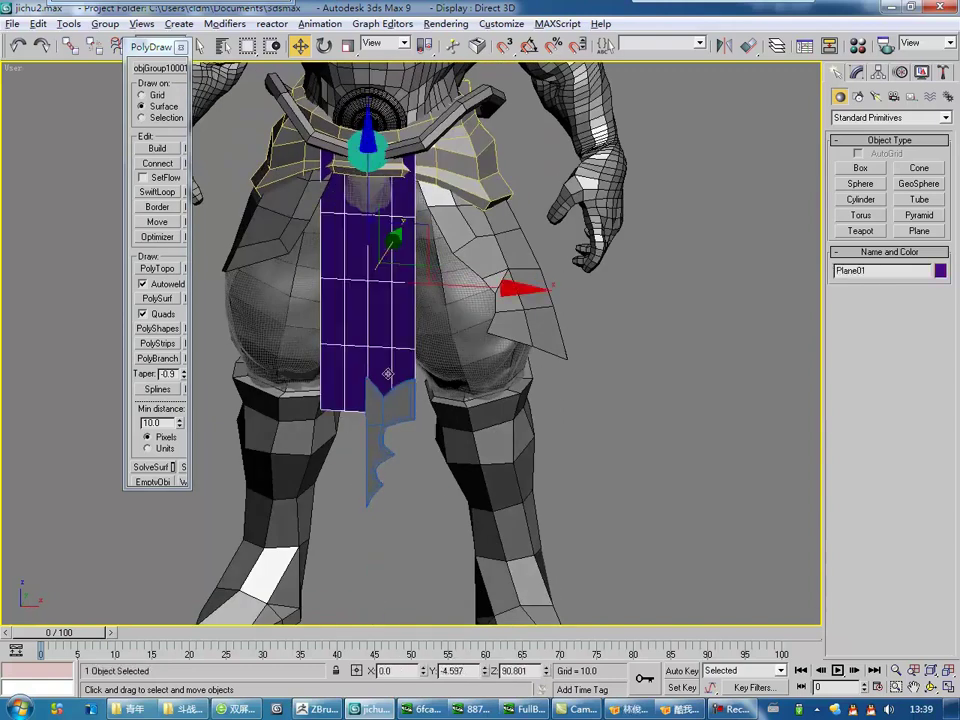
Centre the pendant at X 0, mirror it with Symmetry, and select the seam vertices.
right_click(423, 670)
key(z)
click(855, 232)
key(F3)
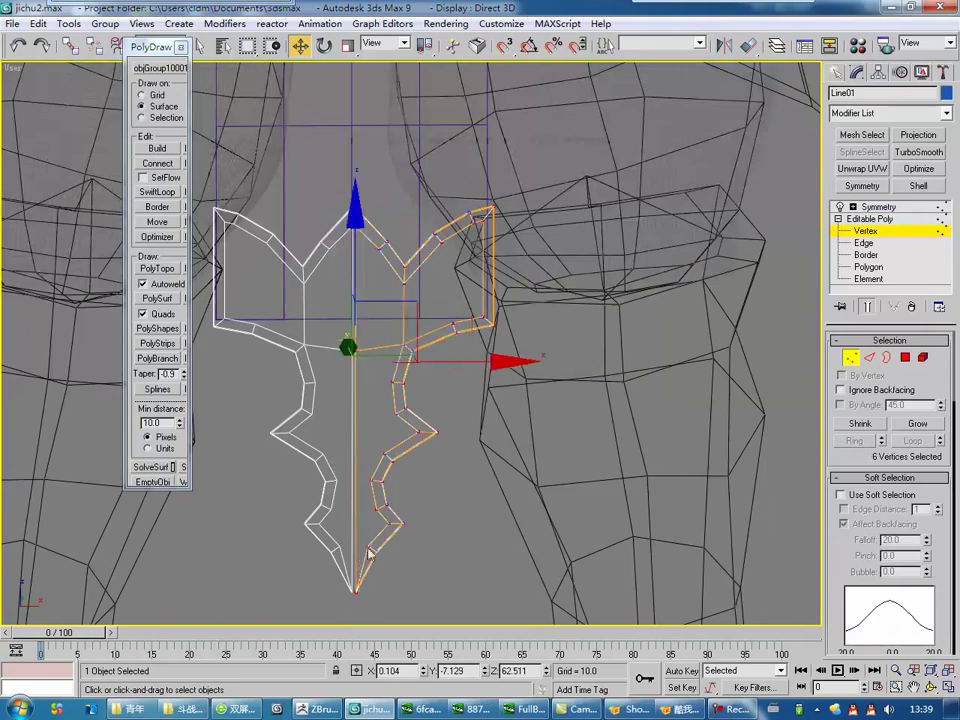
drag(334, 190, 362, 611)
key(F3)
alt+middle_drag(455, 360, 449, 347)
key(1)
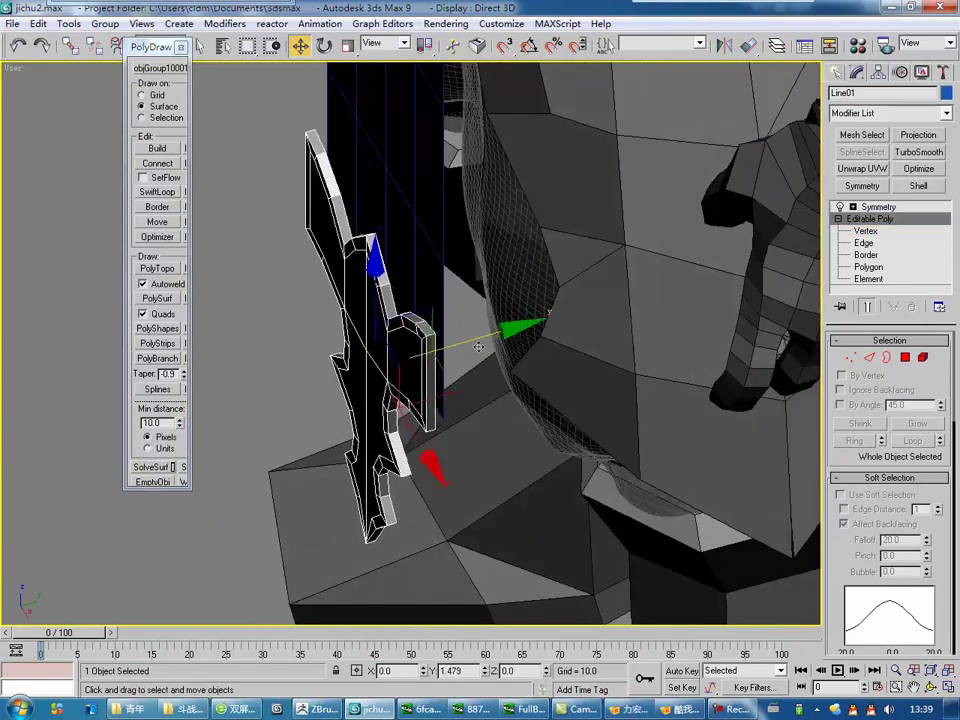
alt+middle_drag(420, 412, 463, 418)
key(1)
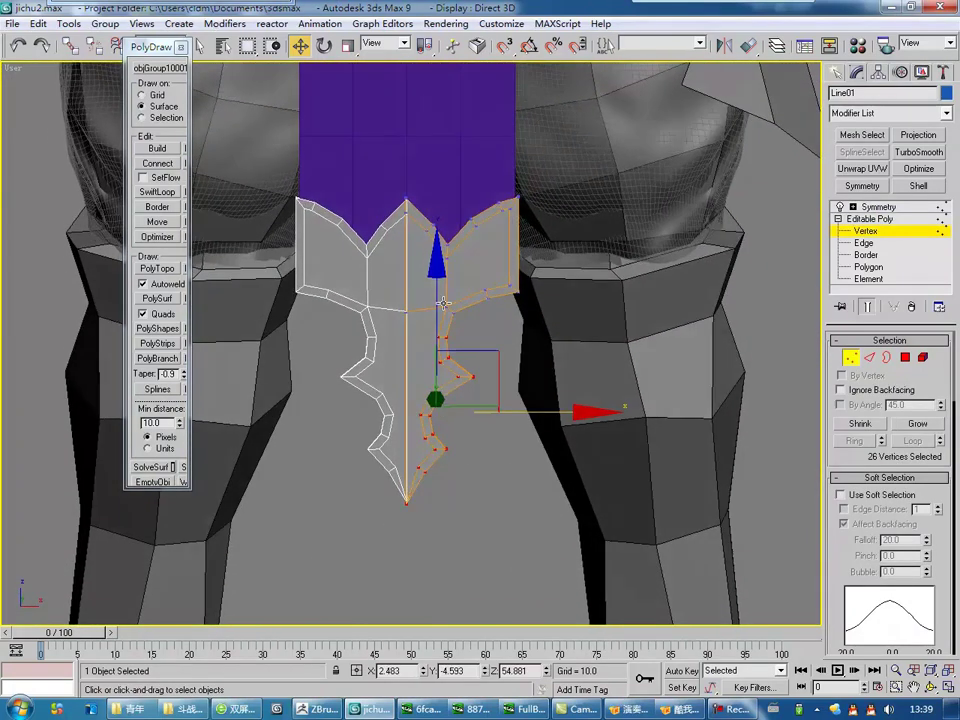
Leave the pendant's vertex editing and add the belt mesh, entering its vertex mode.
scroll(480, 405, up, 2)
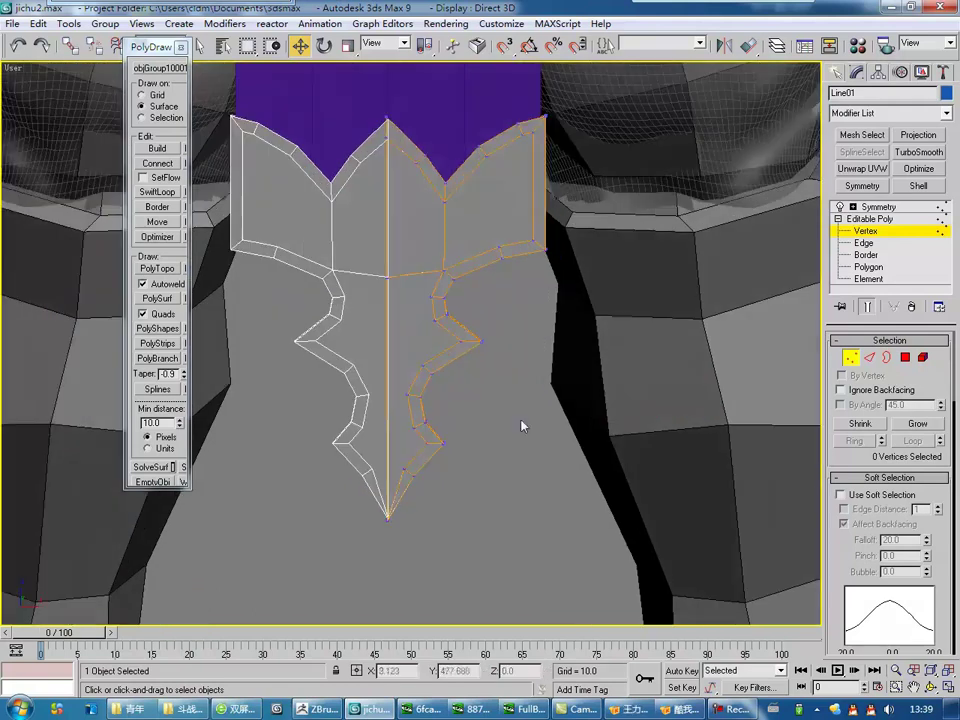
scroll(570, 341, down, 4)
scroll(394, 300, up, 3)
scroll(429, 349, down, 1)
scroll(418, 404, down, 2)
scroll(418, 402, up, 2)
key(1)
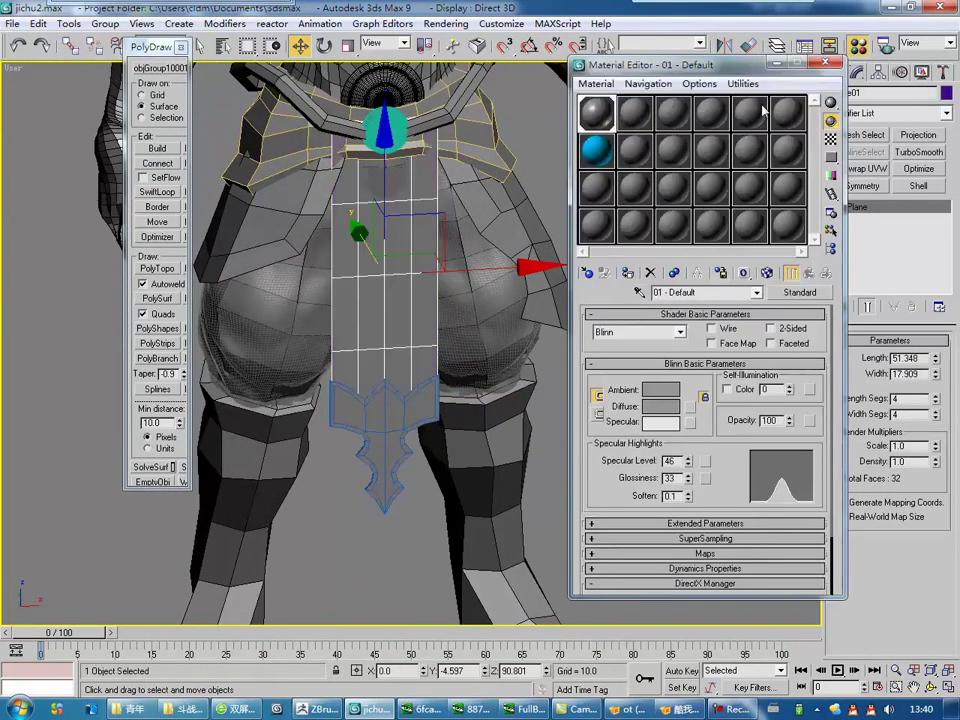
scroll(337, 345, up, 3)
mouse_move(337, 345)
alt+middle_down()
mouse_move(614, 454)
mouse_move(425, 434)
alt+middle_up()
ctrl+click(410, 430)
key(1)
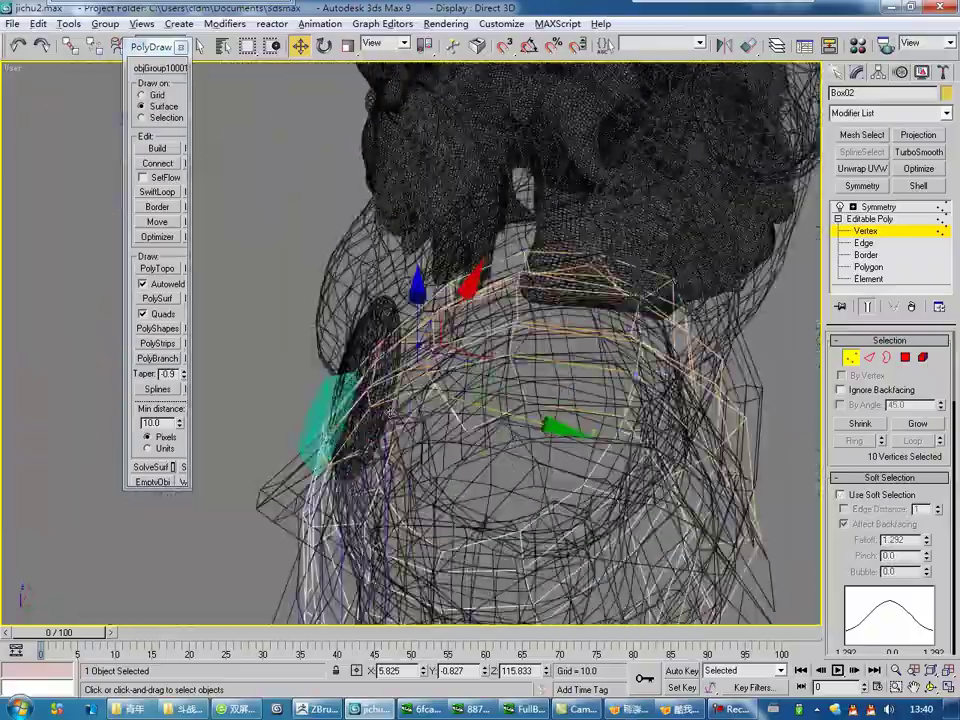
In wireframe, select belt vertices around the waist and lower them to fit the sculpted belt.
key(F3)
key(F3)
mouse_move(407, 454)
alt+middle_down()
mouse_move(435, 467)
mouse_move(425, 437)
mouse_move(440, 470)
alt+middle_up()
scroll(440, 470, up, 3)
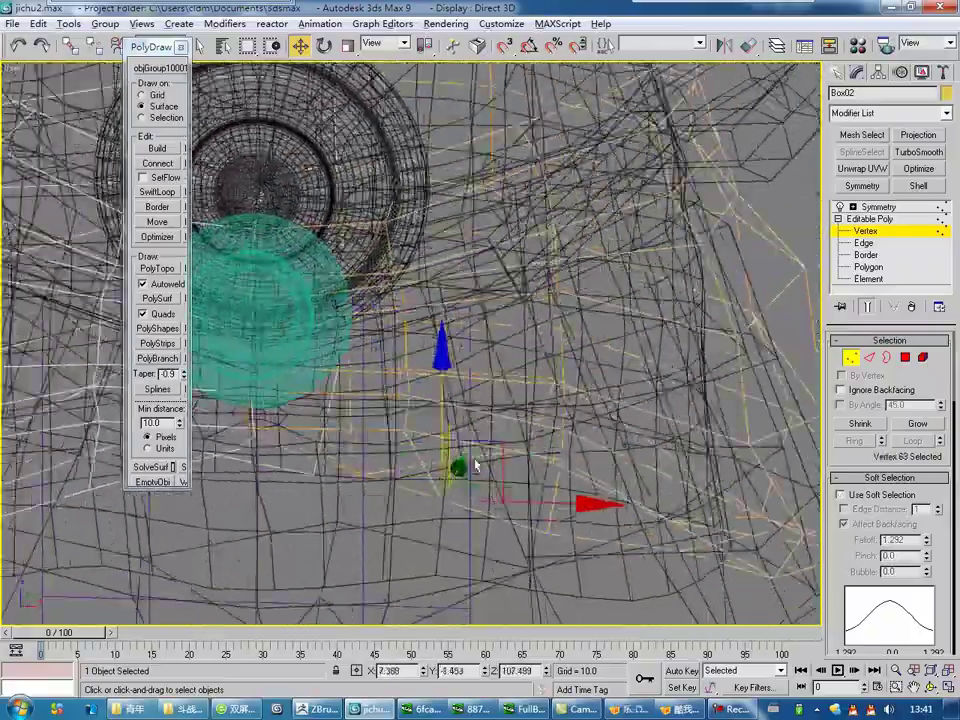
click(572, 504)
mouse_move(572, 504)
alt+middle_down()
mouse_move(631, 534)
mouse_move(640, 470)
mouse_move(566, 403)
mouse_move(494, 437)
mouse_move(340, 325)
mouse_move(435, 313)
alt+middle_up()
click(606, 473)
mouse_move(473, 405)
alt+middle_down()
mouse_move(611, 429)
mouse_move(493, 407)
alt+middle_up()
ctrl+click(476, 395)
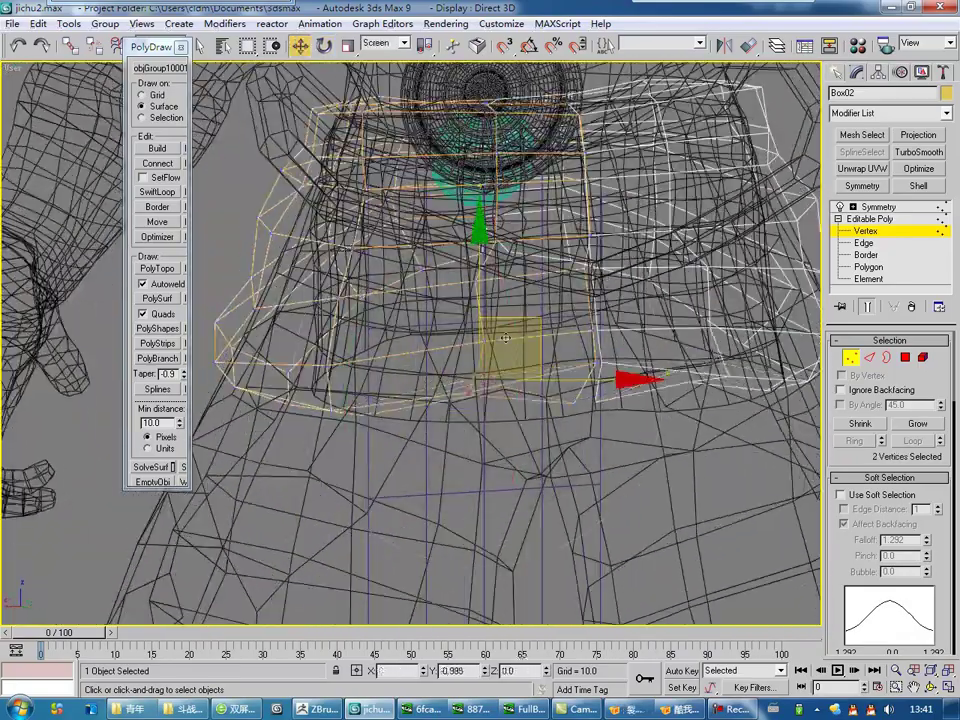
drag(515, 319, 486, 364)
alt+middle_drag(603, 430, 658, 407)
drag(658, 407, 579, 443)
alt+middle_drag(579, 443, 584, 296)
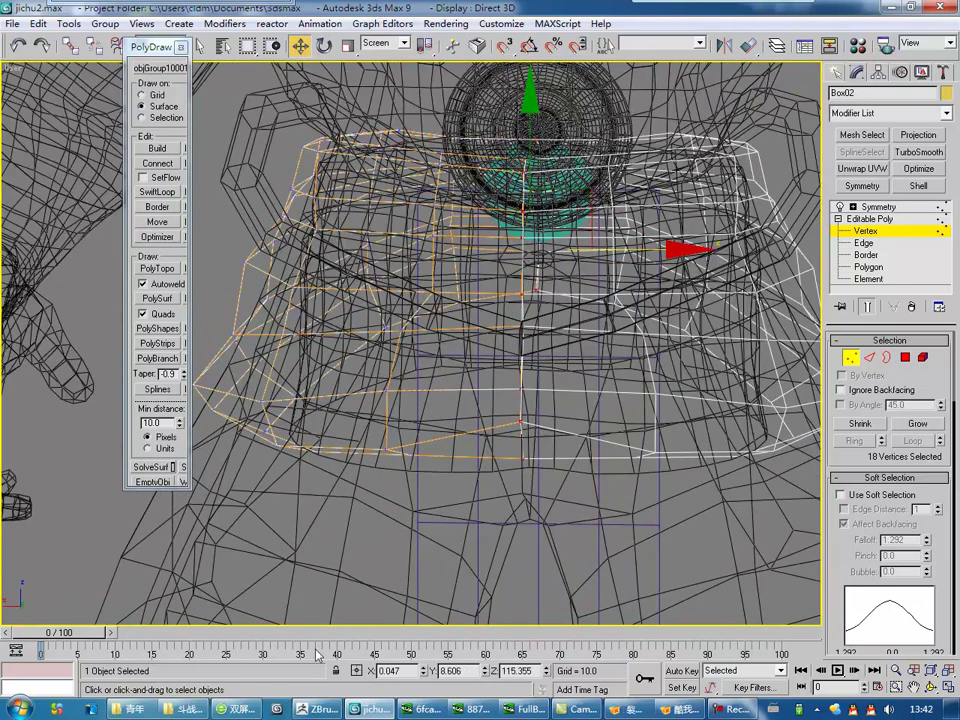
alt+middle_drag(253, 600, 326, 351)
click(546, 407)
Return to shaded display, exit vertex editing and clear the selection.
key(F3)
scroll(349, 295, down, 5)
mouse_move(349, 295)
alt+middle_down()
mouse_move(492, 410)
mouse_move(461, 422)
alt+middle_up()
key(1)
scroll(461, 422, up, 2)
scroll(461, 422, down, 3)
scroll(489, 426, up, 3)
scroll(456, 358, down, 3)
click(456, 358)
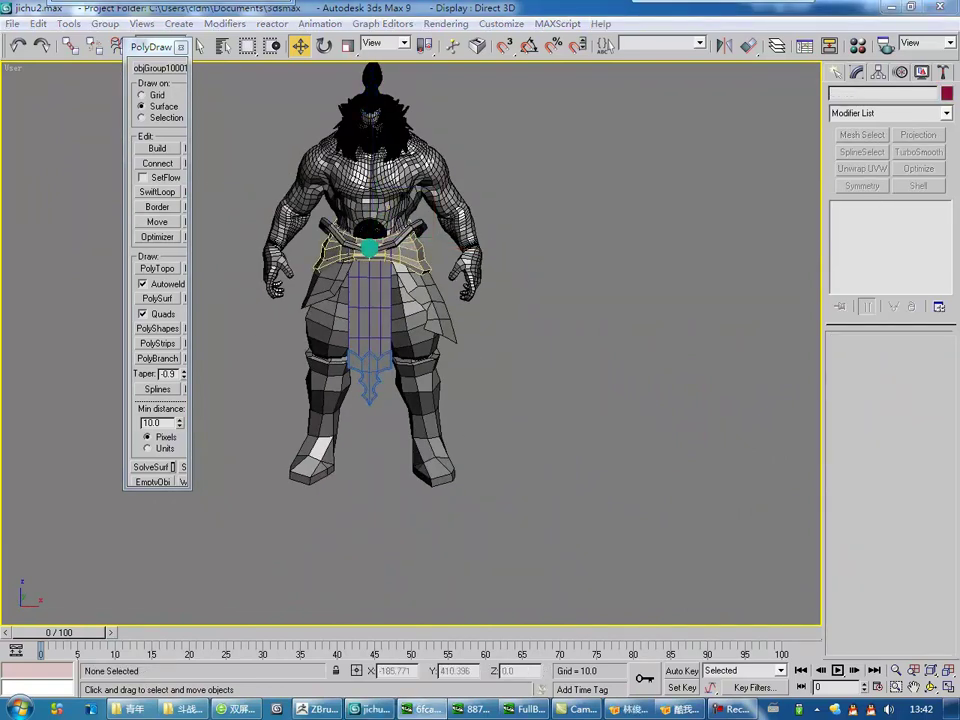
Select the low-poly leg and boot mesh and pick the vertices at the foot's tip.
click(397, 406)
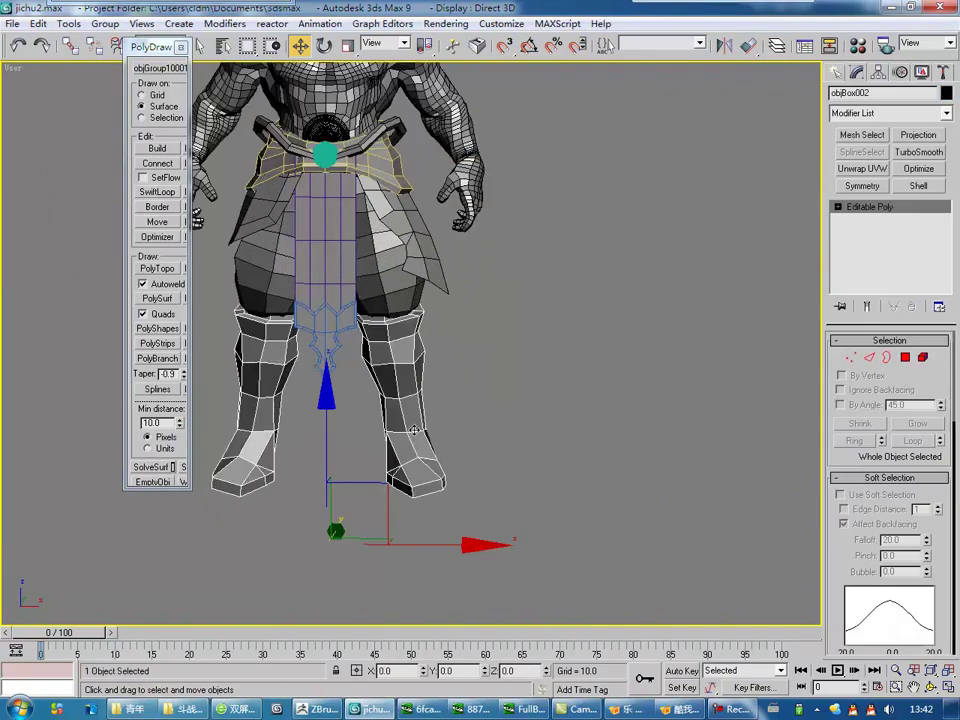
key(1)
scroll(463, 424, up, 2)
scroll(311, 396, up, 2)
drag(245, 338, 245, 340)
scroll(378, 395, down, 4)
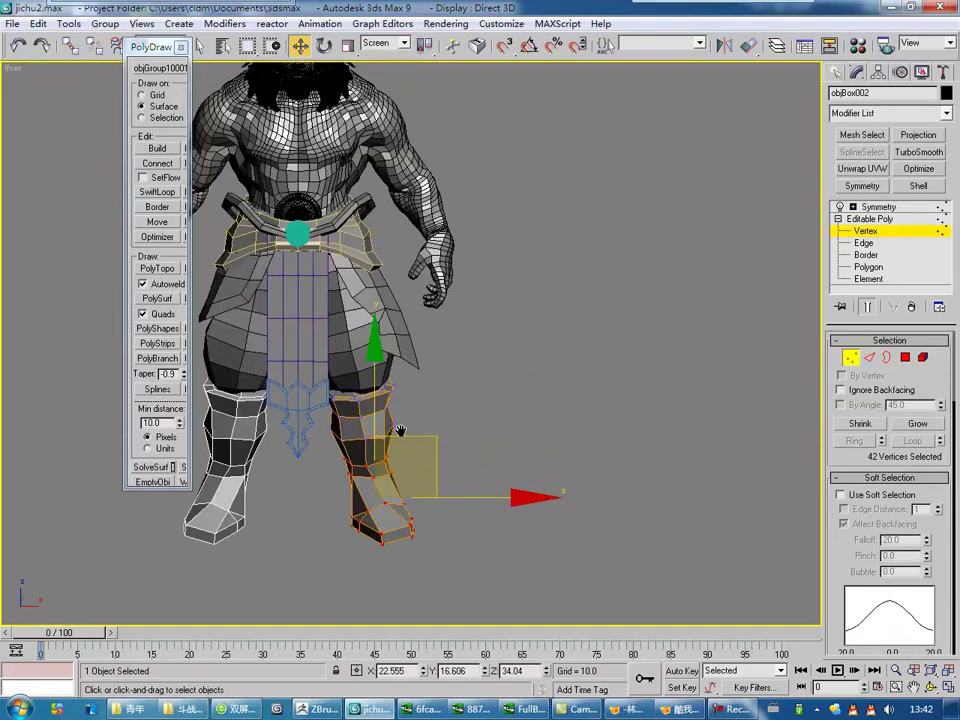
scroll(392, 392, up, 5)
mouse_move(381, 390)
alt+middle_down()
mouse_move(373, 415)
mouse_move(310, 348)
alt+middle_up()
click(310, 348)
alt+middle_drag(450, 477, 378, 445)
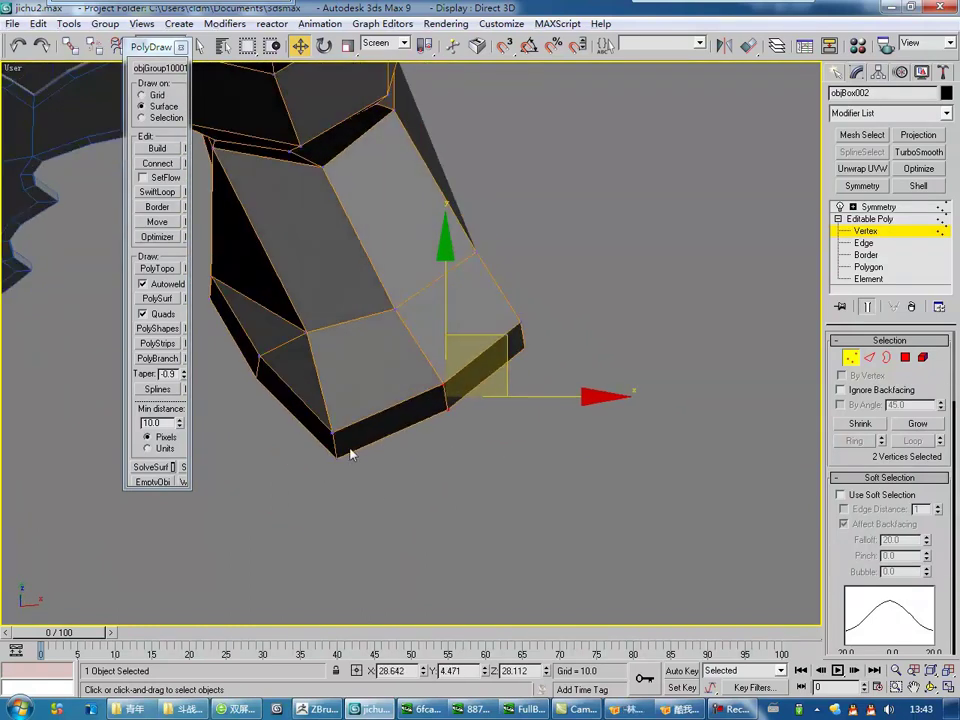
alt+middle_drag(322, 410, 351, 343)
Select the polygons at the front of the foot and set moves to screen axes.
key(w)
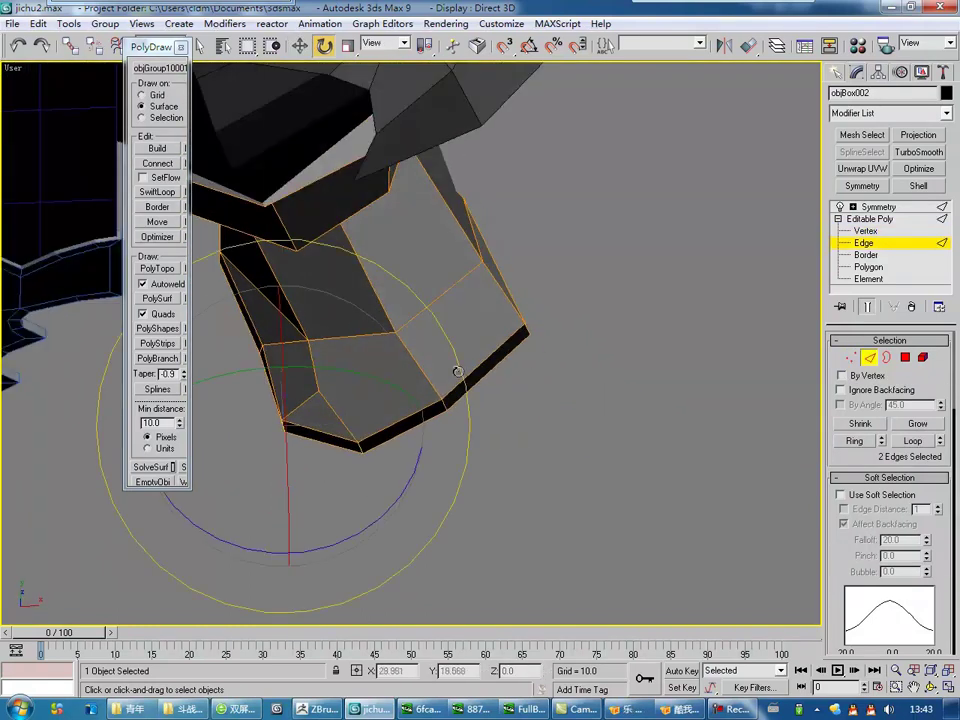
alt+middle_drag(439, 392, 396, 422)
key(w)
mouse_move(401, 376)
alt+middle_down()
mouse_move(347, 441)
mouse_move(370, 358)
mouse_move(386, 347)
alt+middle_up()
key(4)
ctrl+click(386, 347)
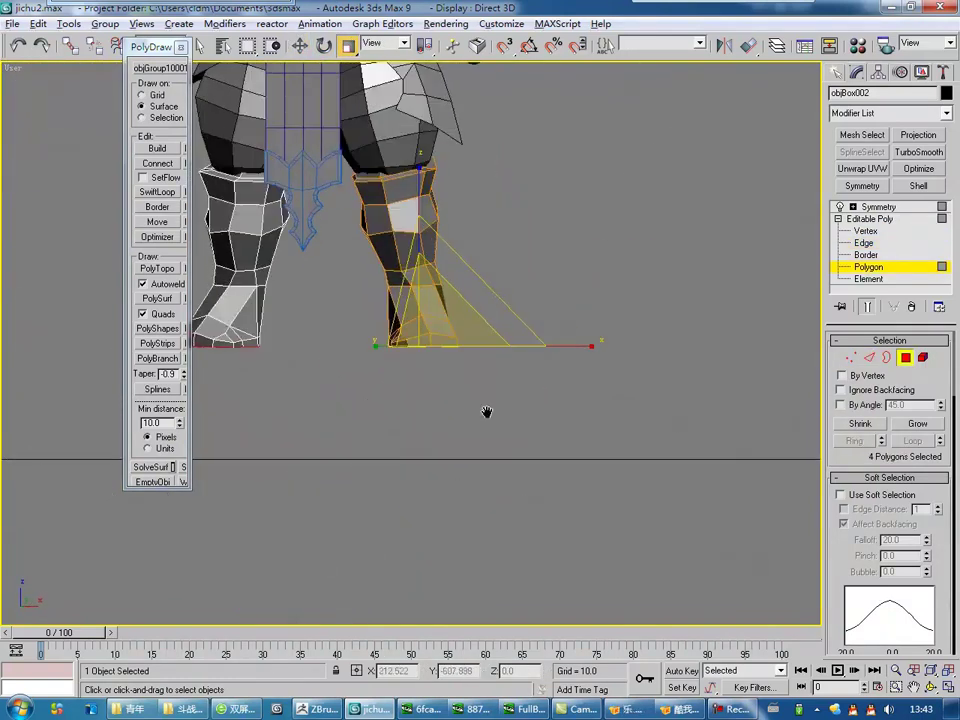
alt+middle_drag(469, 395, 395, 313)
key(w)
click(384, 43)
mouse_move(547, 511)
alt+middle_down()
mouse_move(480, 420)
mouse_move(476, 482)
mouse_move(451, 441)
mouse_move(300, 400)
alt+middle_up()
key(1)
Extrude the selected front-of-foot polygons to form the toes.
right_click(561, 296)
click(548, 339)
click(484, 381)
key(1)
Reposition the toe-tip vertices of the extruded toes to start shaping the claws.
drag(360, 440, 240, 384)
alt+middle_drag(239, 384, 418, 432)
alt+middle_drag(479, 406, 517, 413)
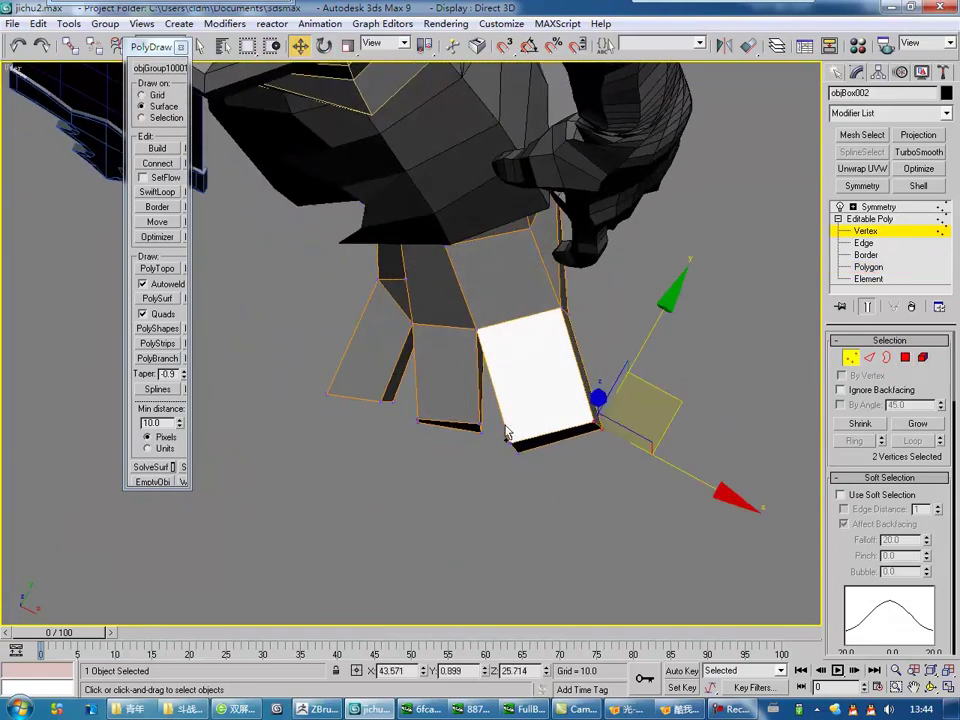
alt+middle_drag(581, 493, 508, 340)
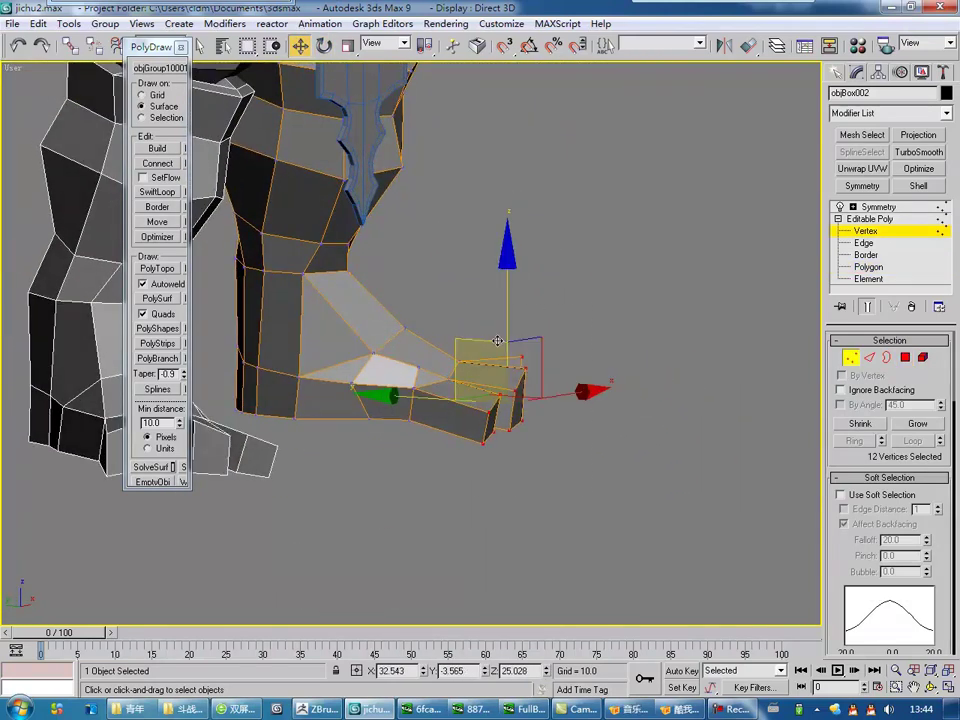
click(383, 65)
key(2)
mouse_move(383, 65)
alt+middle_down()
mouse_move(461, 368)
mouse_move(439, 270)
mouse_move(508, 355)
alt+middle_up()
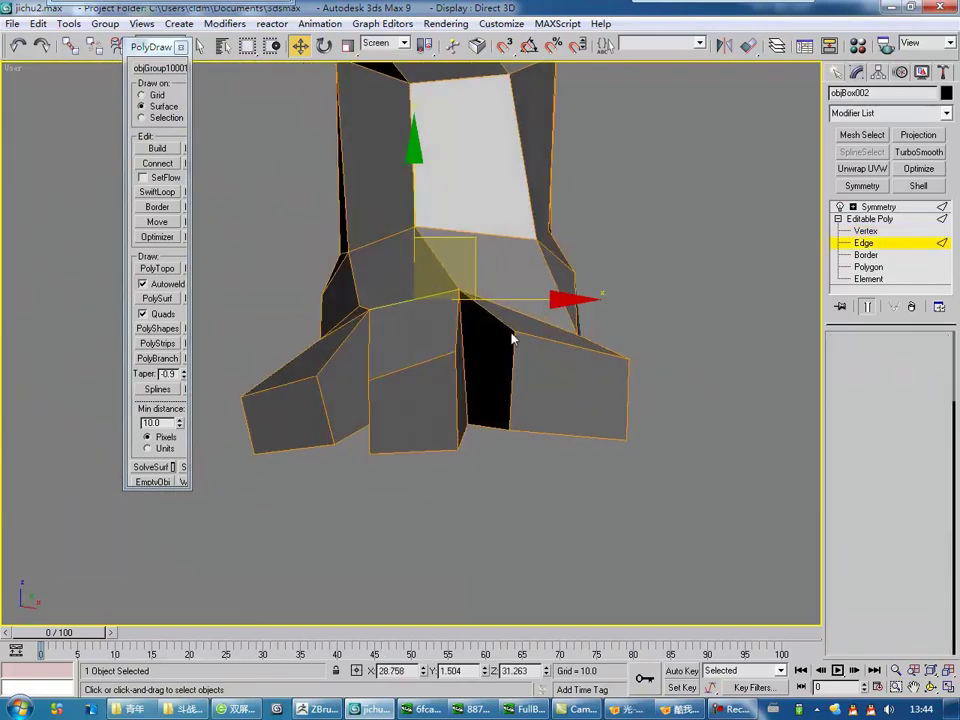
mouse_move(548, 317)
alt+middle_down()
mouse_move(426, 441)
mouse_move(388, 364)
alt+middle_up()
ctrl+click(388, 364)
scroll(428, 388, down, 3)
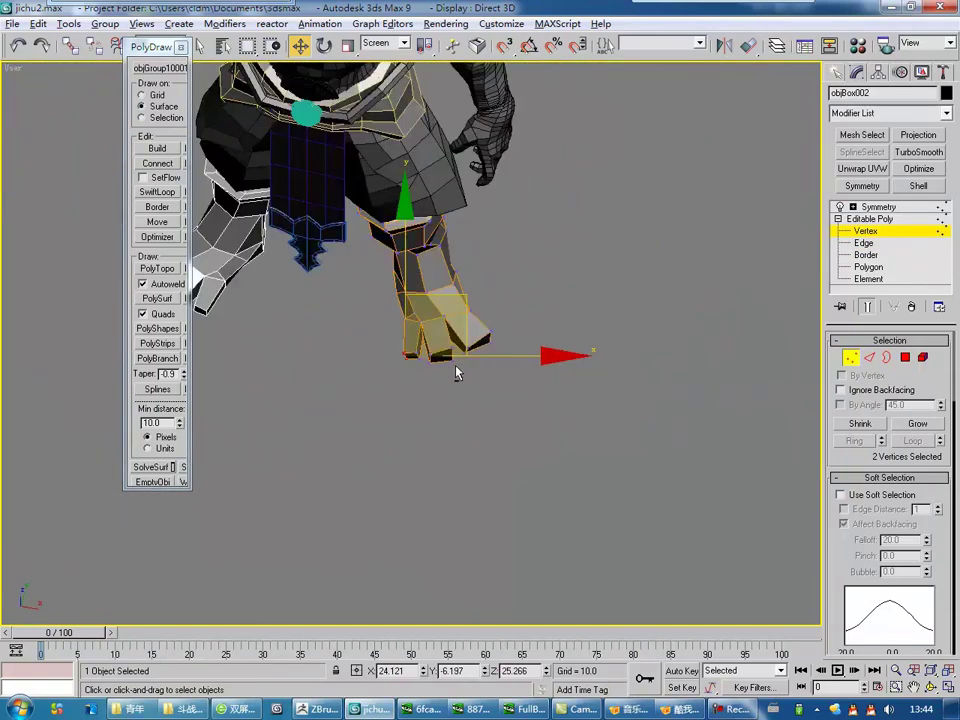
scroll(407, 347, up, 5)
click(429, 315)
mouse_move(429, 315)
alt+middle_down()
mouse_move(446, 386)
mouse_move(384, 376)
alt+middle_up()
Move edges along the toe to shape the claw.
key(w)
alt+middle_drag(285, 347, 407, 476)
key(2)
click(392, 386)
alt+middle_drag(392, 386, 429, 343)
ctrl+click(342, 495)
mouse_move(342, 495)
alt+middle_down()
mouse_move(508, 497)
mouse_move(600, 470)
alt+middle_up()
scroll(636, 452, down, 6)
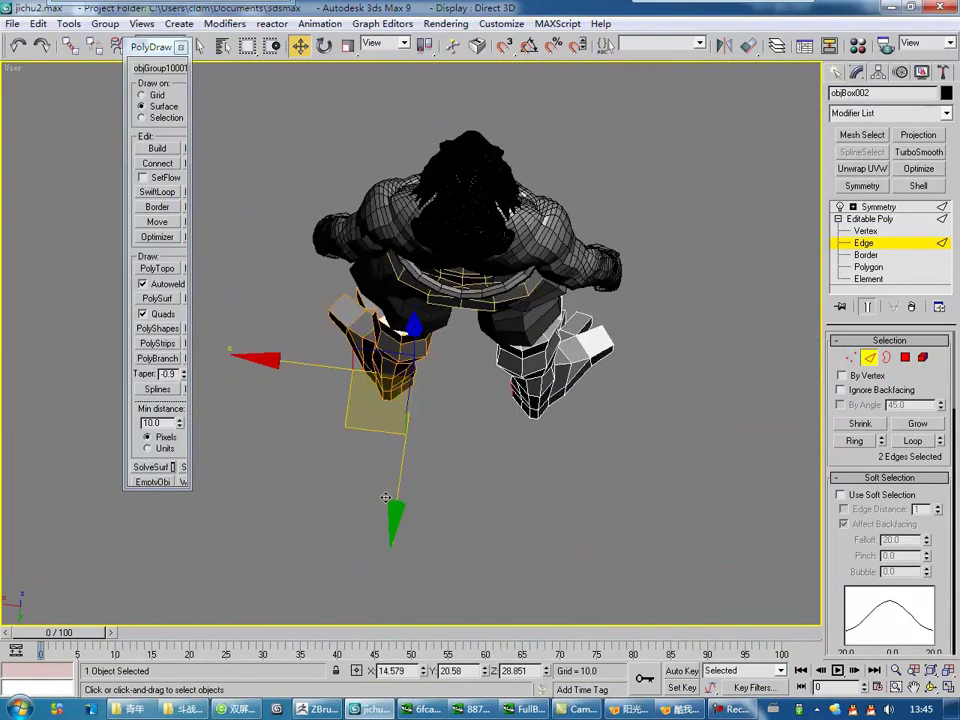
scroll(428, 440, up, 5)
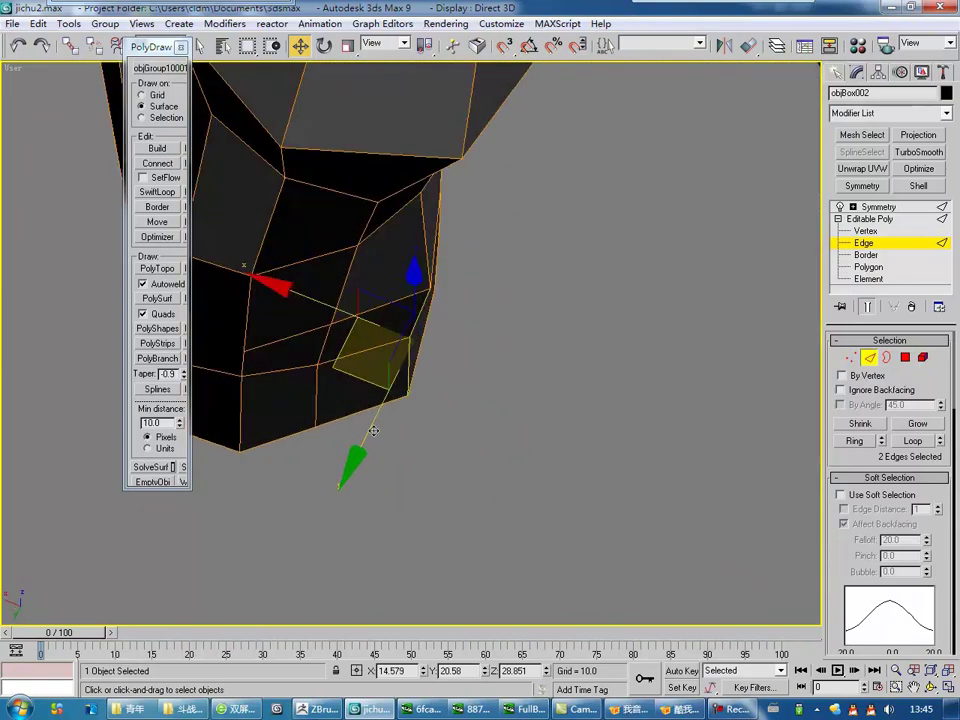
Adjust vertices and edges on top of the foot to follow the high-res boot.
key(1)
click(326, 393)
mouse_move(326, 393)
alt+middle_down()
mouse_move(336, 409)
mouse_move(437, 448)
mouse_move(367, 452)
alt+middle_up()
key(2)
key(1)
click(437, 448)
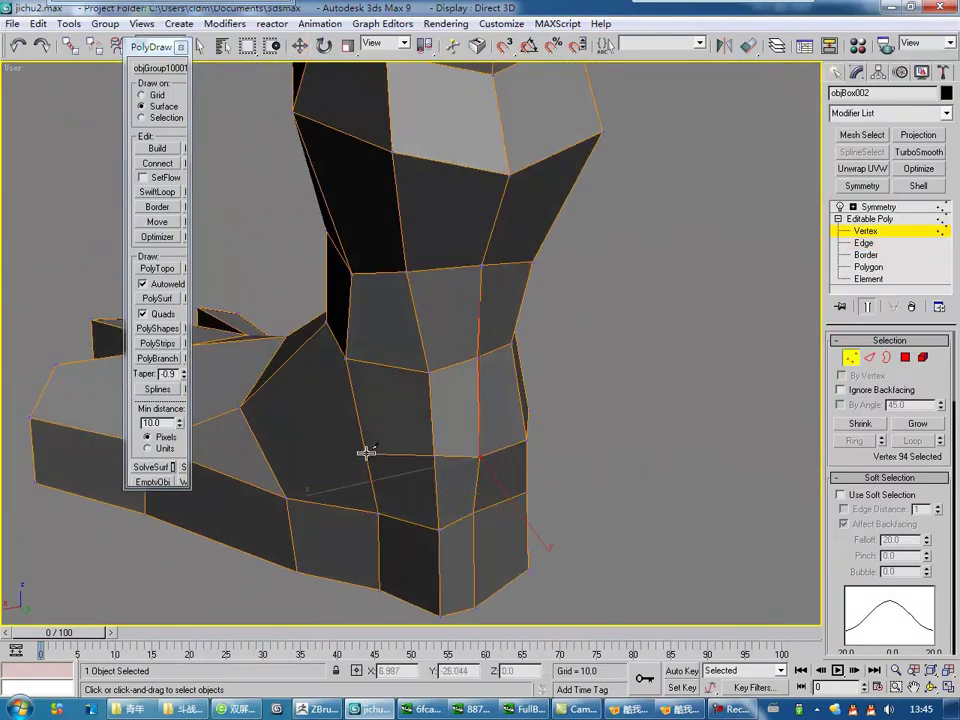
key(2)
mouse_move(293, 455)
alt+middle_down()
mouse_move(330, 440)
mouse_move(380, 470)
mouse_move(396, 418)
alt+middle_up()
key(1)
key(2)
click(394, 485)
key(w)
scroll(428, 450, down, 3)
Refit boot vertices up to the ankle crease.
key(1)
scroll(396, 418, up, 3)
scroll(334, 411, down, 3)
mouse_move(334, 411)
alt+middle_down()
mouse_move(300, 476)
mouse_move(338, 400)
alt+middle_up()
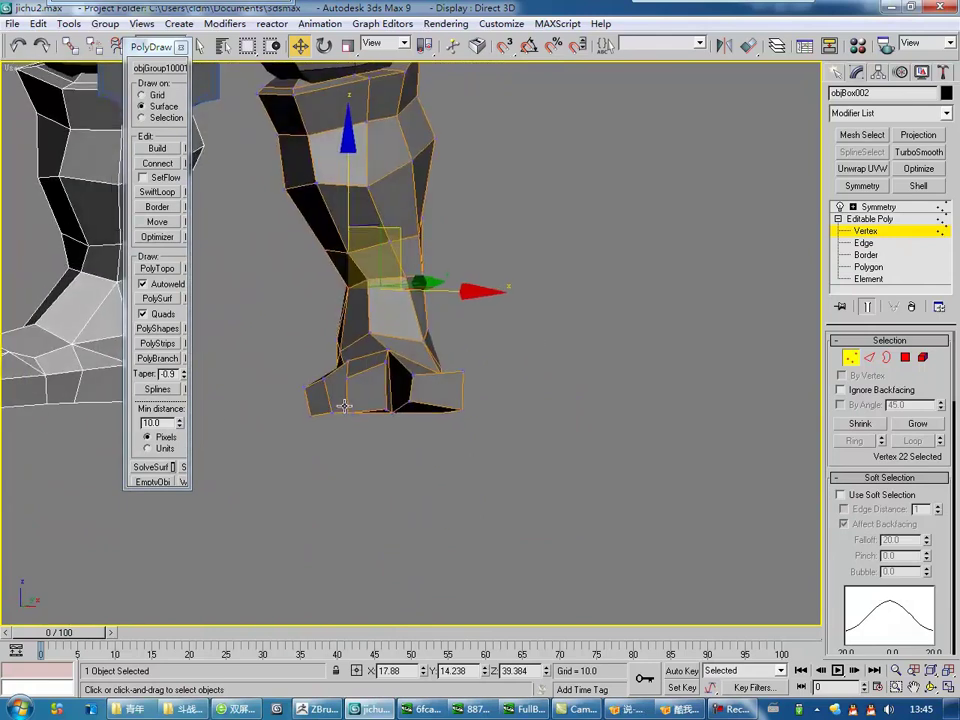
click(338, 400)
scroll(338, 400, up, 3)
mouse_move(527, 386)
alt+middle_down()
mouse_move(364, 400)
mouse_move(367, 357)
alt+middle_up()
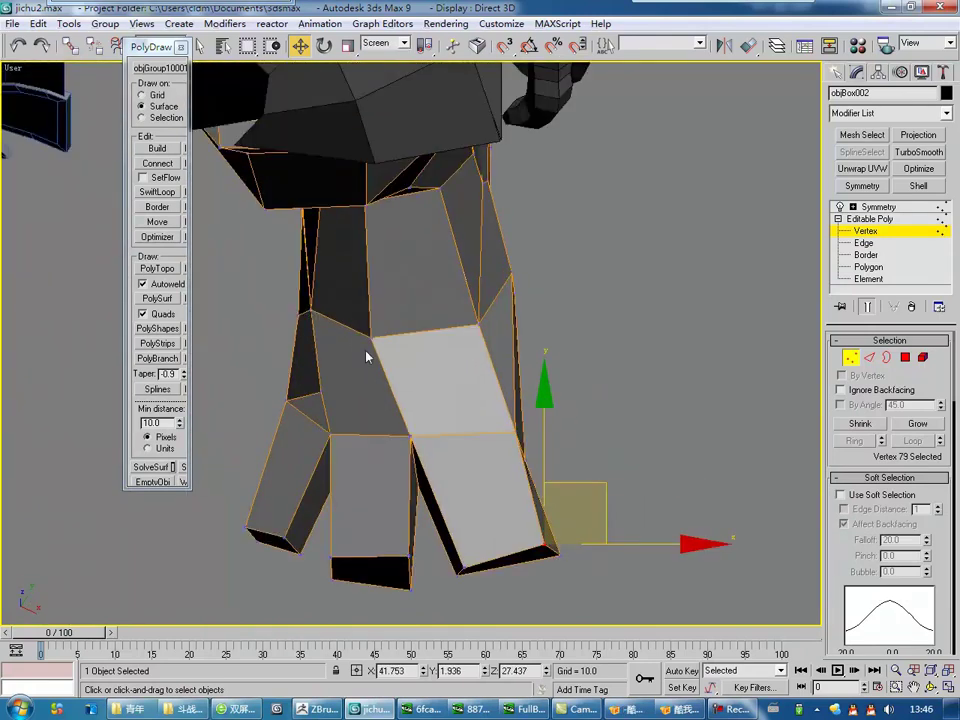
scroll(454, 260, up, 3)
click(420, 385)
alt+middle_drag(420, 385, 409, 400)
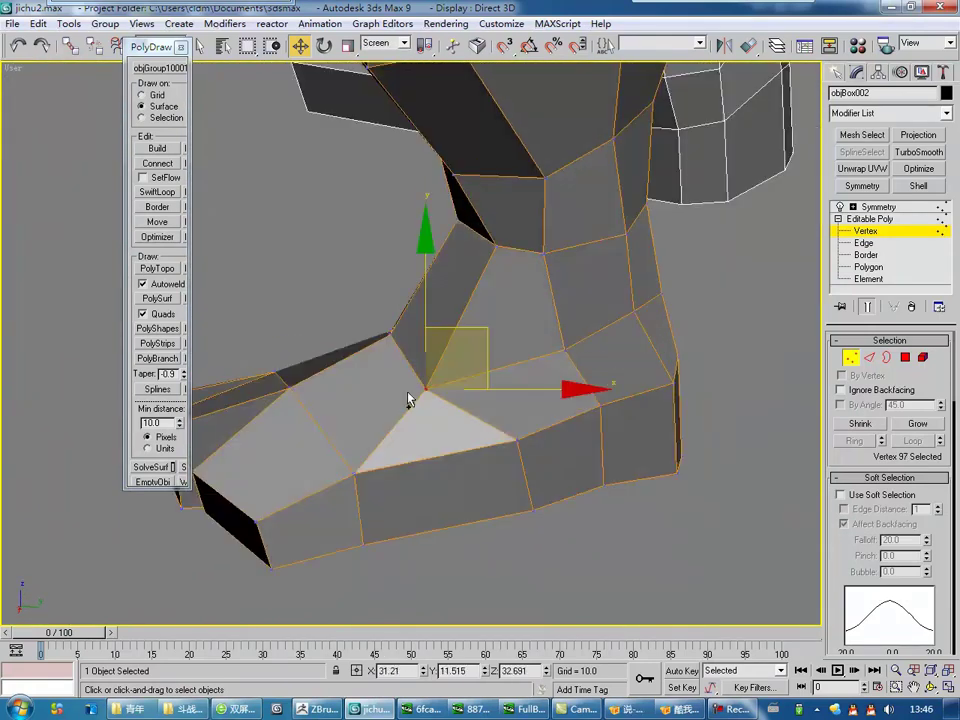
alt+middle_drag(470, 455, 525, 311)
scroll(578, 400, down, 5)
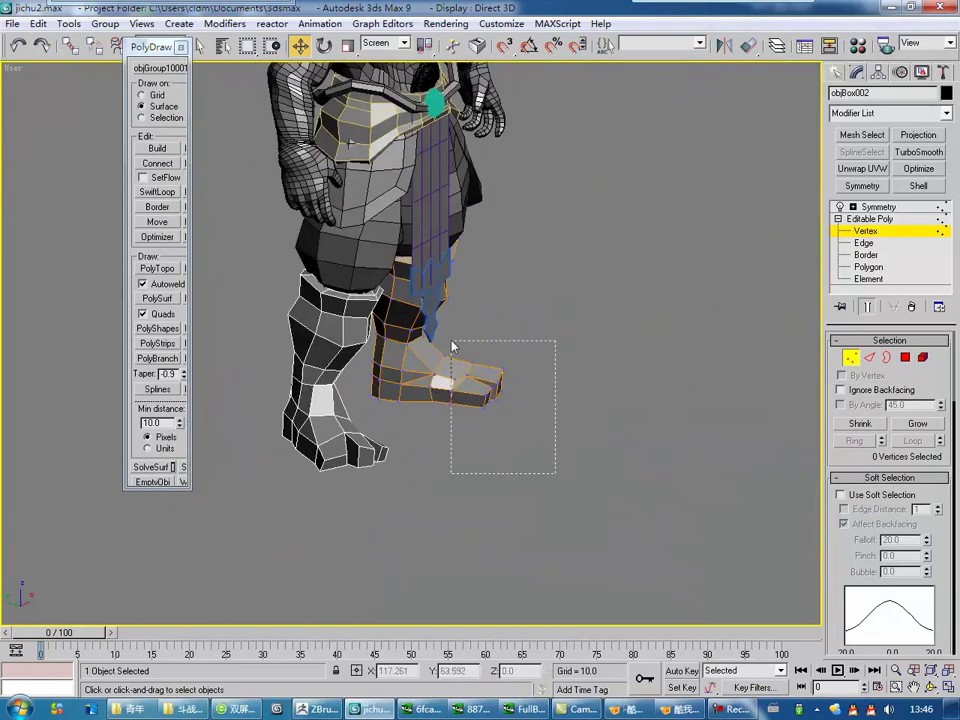
Turn on smooth shading and tweak a vertex below the knee and an edge on the foot.
key(F3)
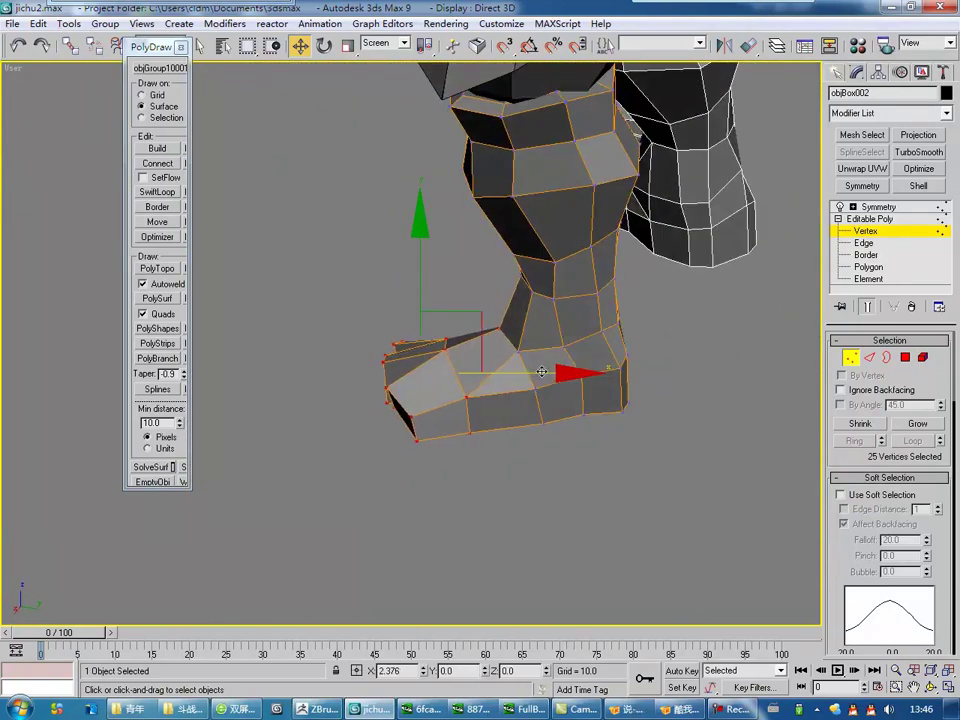
alt+middle_drag(541, 372, 386, 325)
key(2)
key(1)
click(459, 394)
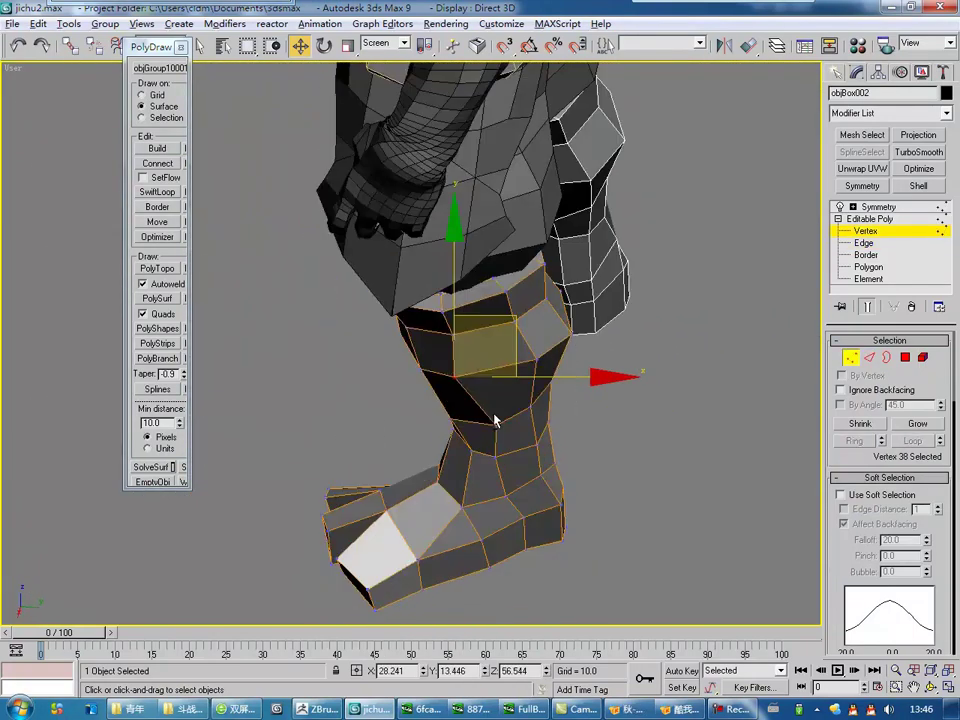
scroll(619, 456, down, 5)
scroll(461, 446, up, 6)
alt+middle_drag(461, 446, 482, 489)
key(2)
click(482, 489)
scroll(466, 513, down, 2)
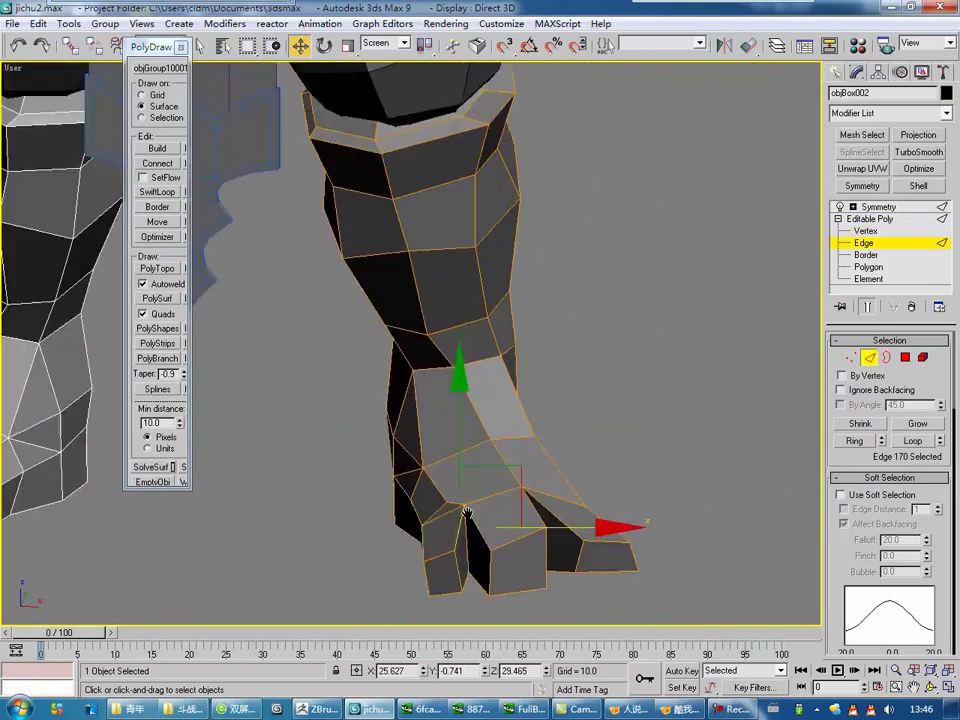
key(1)
scroll(466, 513, up, 4)
scroll(553, 364, down, 4)
scroll(407, 418, up, 4)
Refit edges and vertices under the knee and along the boot shin.
key(2)
click(441, 371)
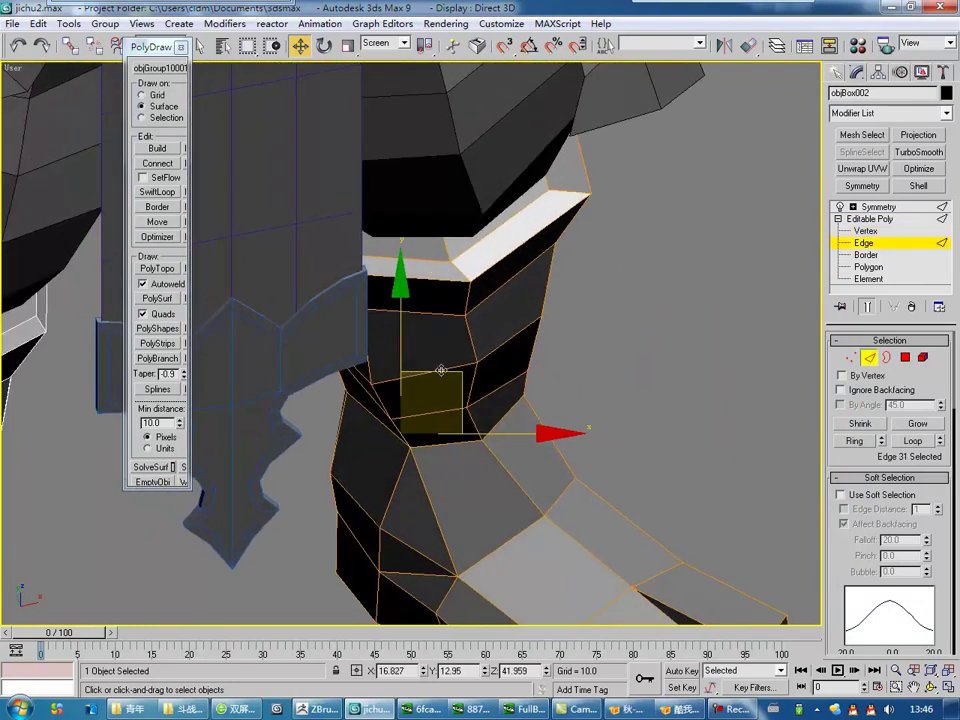
key(1)
alt+middle_drag(441, 371, 400, 380)
scroll(473, 280, down, 3)
alt+middle_drag(473, 280, 274, 329)
scroll(366, 387, up, 4)
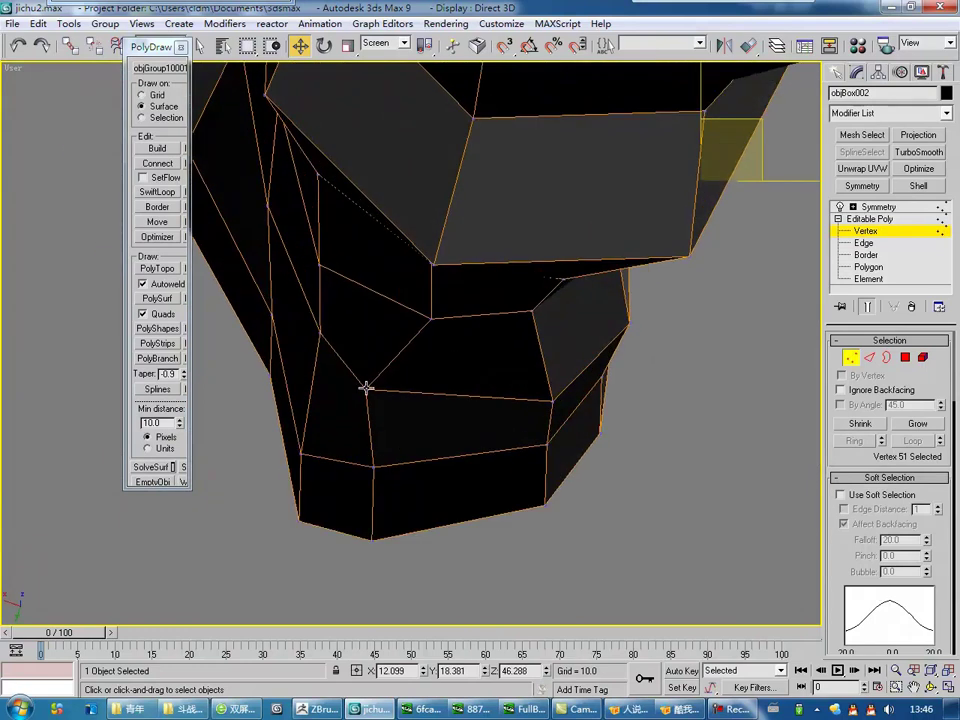
click(366, 387)
alt+middle_drag(366, 387, 416, 474)
alt+middle_drag(471, 447, 400, 380)
key(2)
click(392, 313)
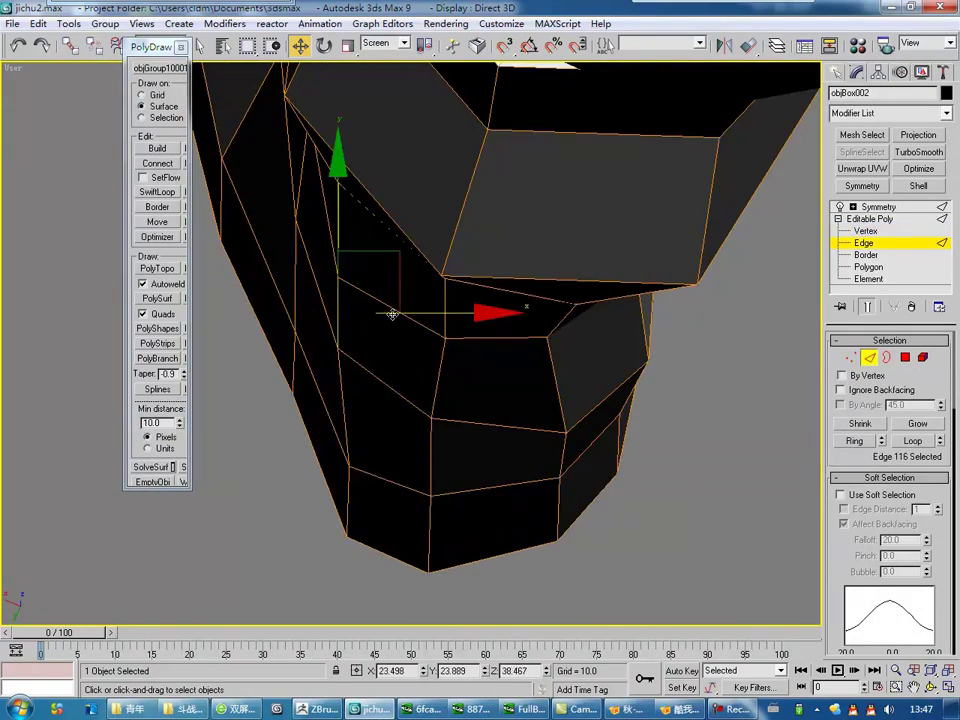
scroll(392, 313, down, 3)
scroll(411, 427, up, 3)
click(411, 427)
scroll(411, 427, down, 2)
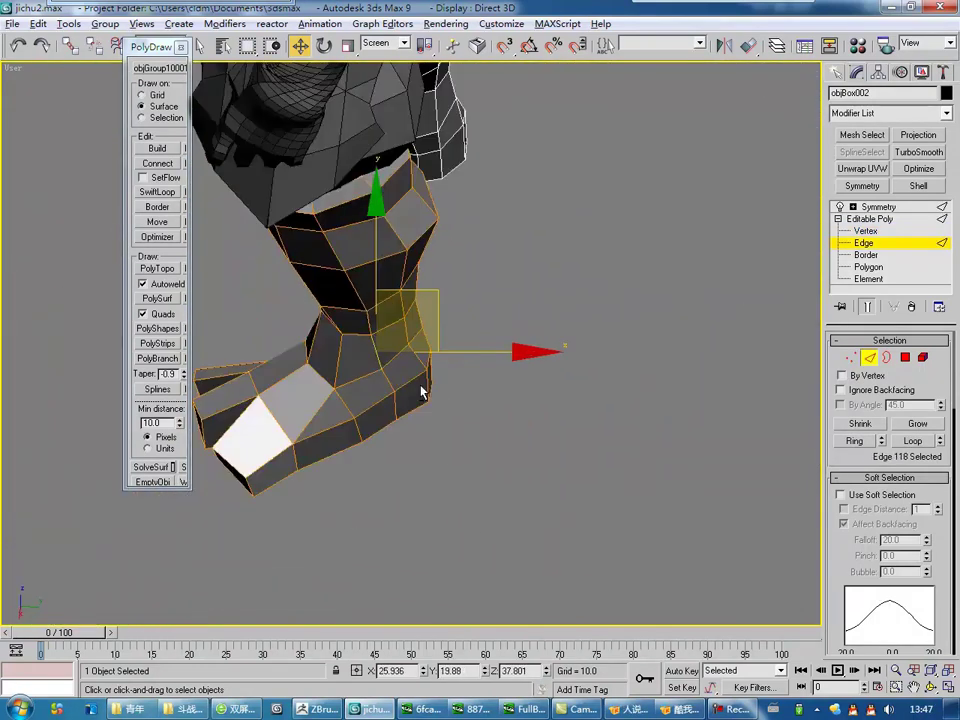
alt+middle_drag(411, 427, 418, 428)
scroll(418, 428, up, 2)
Reshape the edges on the toe to tighten the claw shape.
key(1)
scroll(420, 348, up, 1)
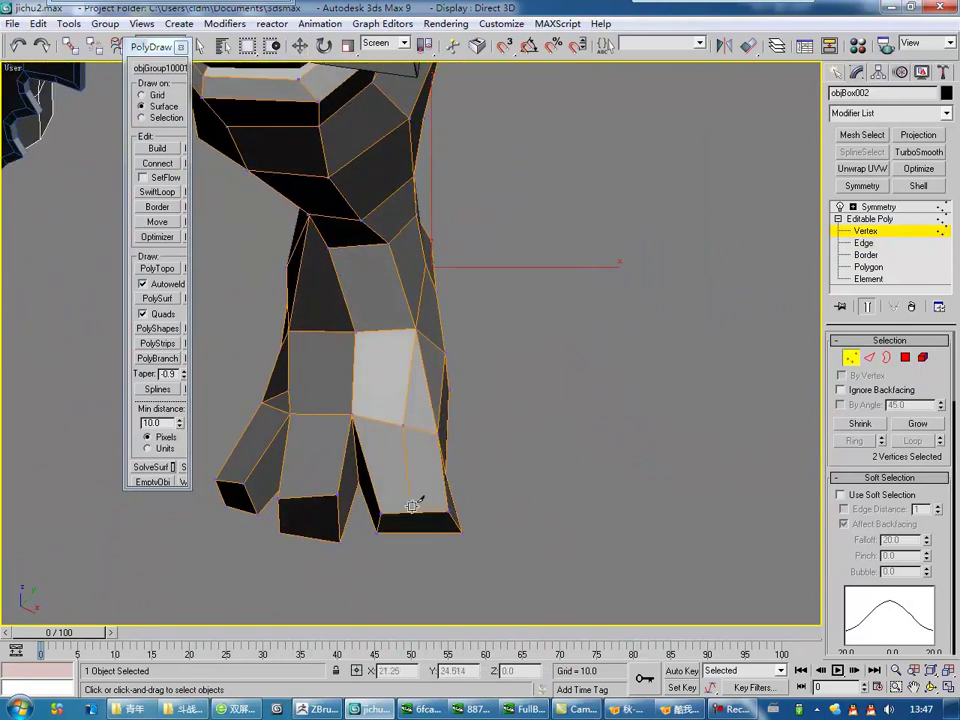
click(406, 403)
alt+middle_drag(406, 403, 411, 401)
scroll(399, 398, down, 3)
scroll(411, 401, up, 2)
scroll(451, 492, up, 2)
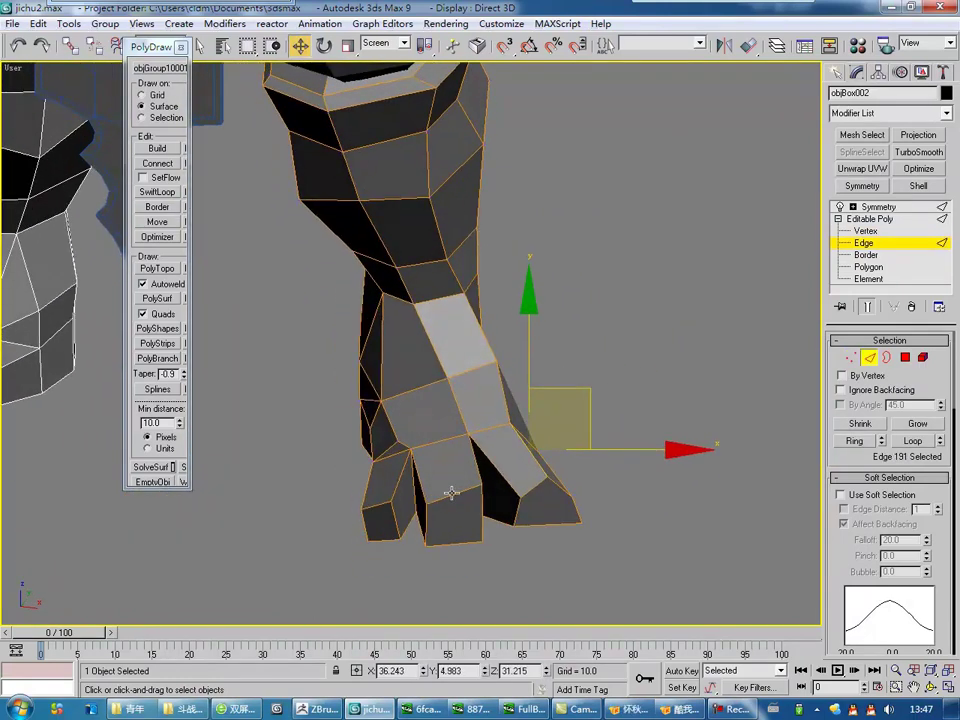
scroll(468, 388, up, 2)
mouse_move(468, 388)
alt+middle_down()
mouse_move(437, 443)
mouse_move(399, 450)
mouse_move(399, 461)
mouse_move(335, 383)
alt+middle_up()
key(1)
Move a toe-tip vertex and the ankle vertices to fit the clawed boot.
key(1)
alt+middle_drag(405, 555, 379, 516)
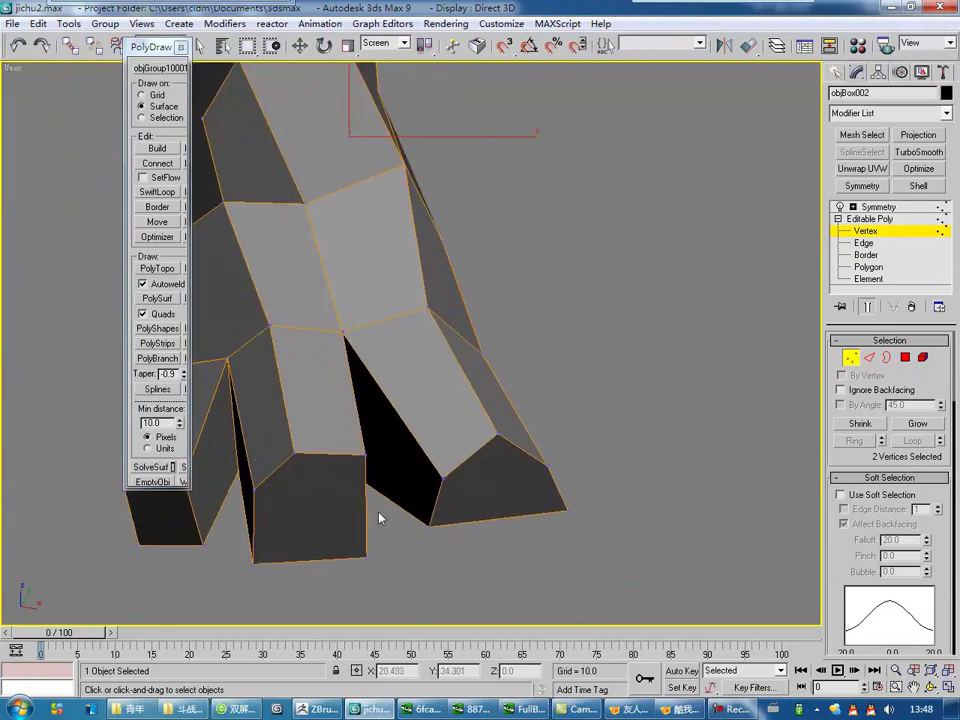
key(2)
key(w)
alt+middle_drag(379, 450, 403, 392)
key(1)
click(392, 446)
mouse_move(392, 446)
alt+middle_down()
mouse_move(471, 510)
mouse_move(554, 466)
alt+middle_up()
key(2)
mouse_move(508, 373)
alt+middle_down()
mouse_move(557, 411)
mouse_move(591, 414)
mouse_move(347, 497)
mouse_move(366, 452)
mouse_move(400, 489)
mouse_move(418, 471)
mouse_move(428, 426)
alt+middle_up()
scroll(347, 497, down, 3)
ctrl+click(400, 489)
scroll(378, 508, up, 2)
Select two shin polygons, then an edge at the knee of the low-poly pants leg.
scroll(428, 426, up, 3)
key(4)
click(398, 467)
ctrl+click(455, 468)
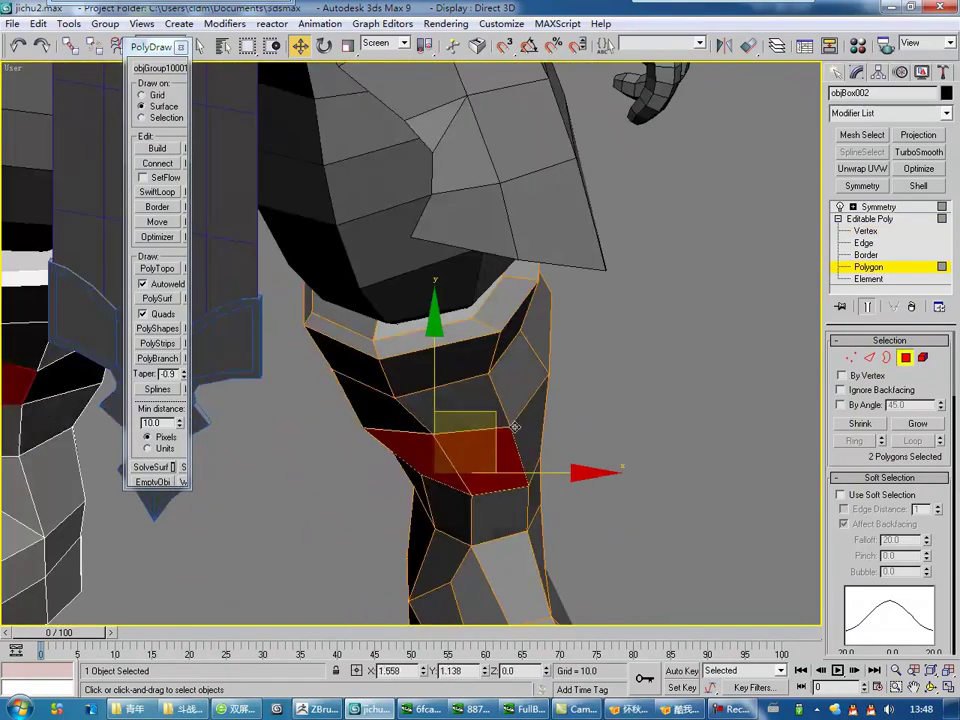
scroll(420, 440, down, 3)
scroll(476, 476, up, 3)
scroll(432, 414, down, 3)
scroll(440, 410, up, 3)
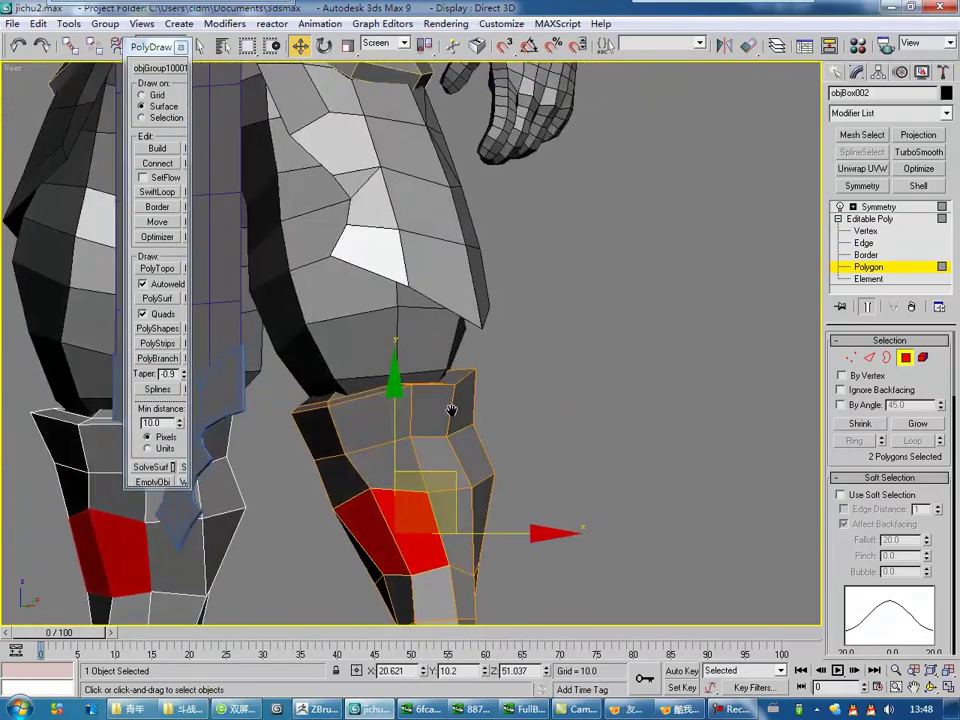
key(1)
key(2)
click(457, 424)
Check the knee ring in wireframe and adjust a knee-ring vertex to the sculpt.
key(F3)
key(1)
key(2)
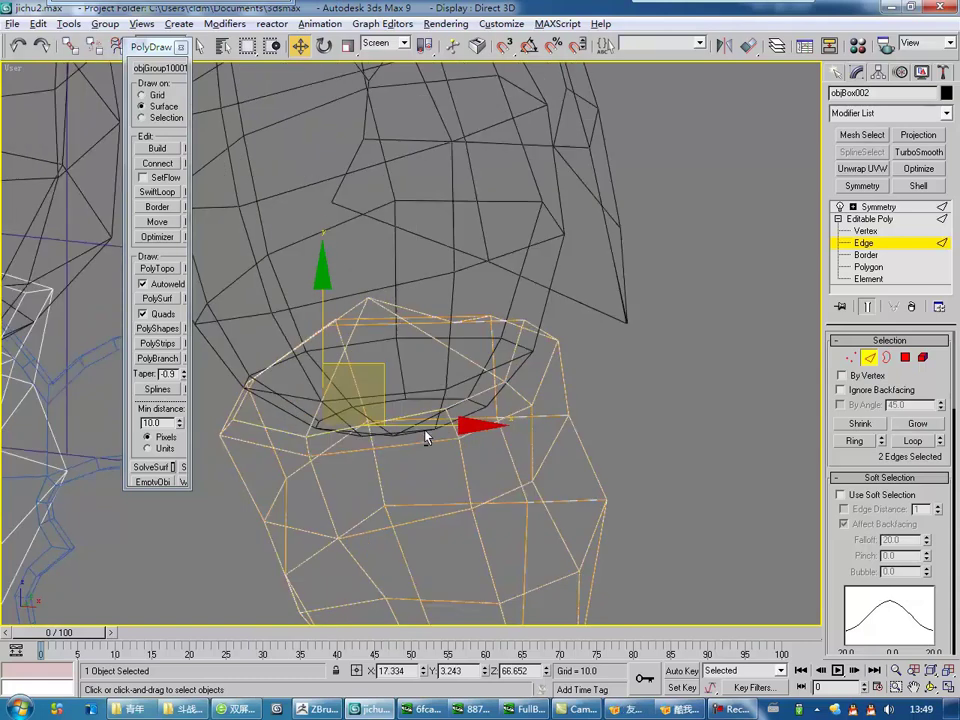
alt+middle_drag(428, 437, 374, 297)
key(1)
key(F3)
alt+middle_drag(407, 253, 415, 396)
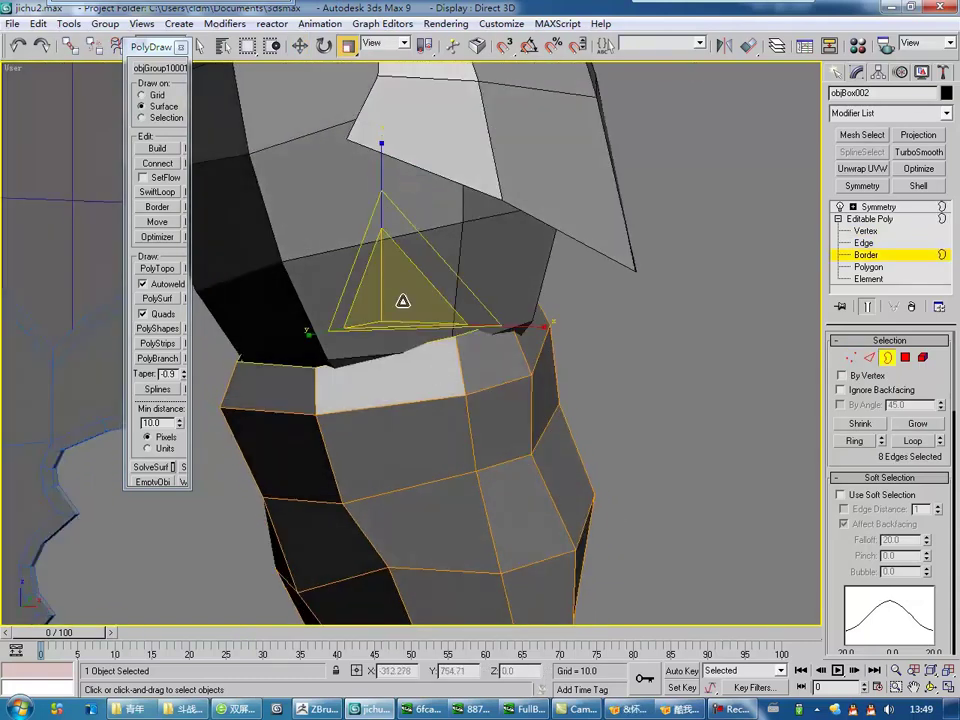
key(F3)
alt+middle_drag(427, 443, 369, 330)
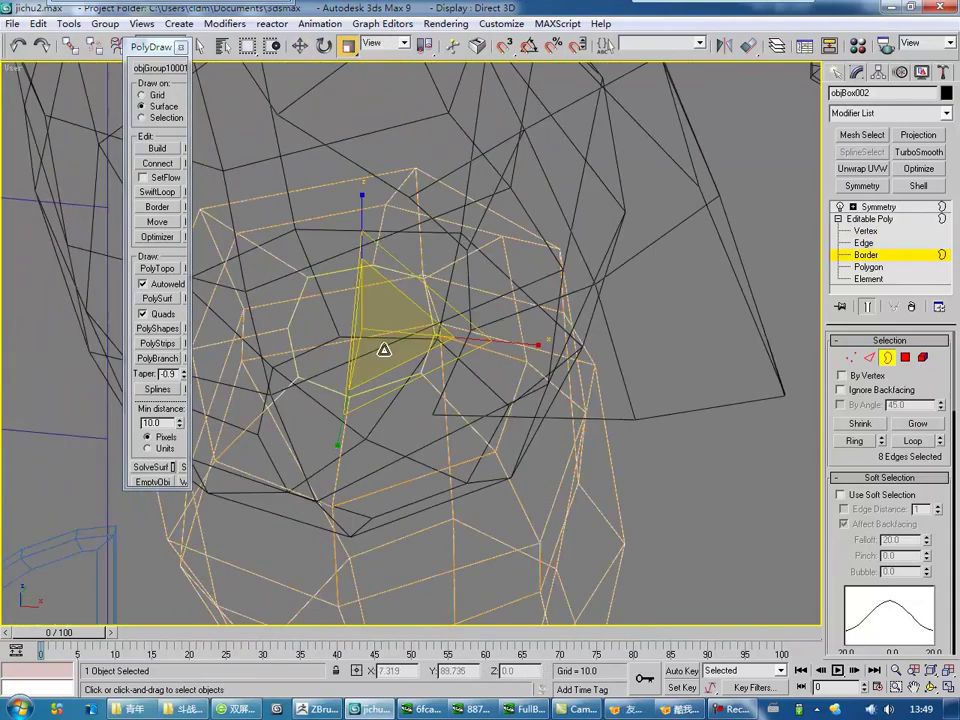
click(407, 281)
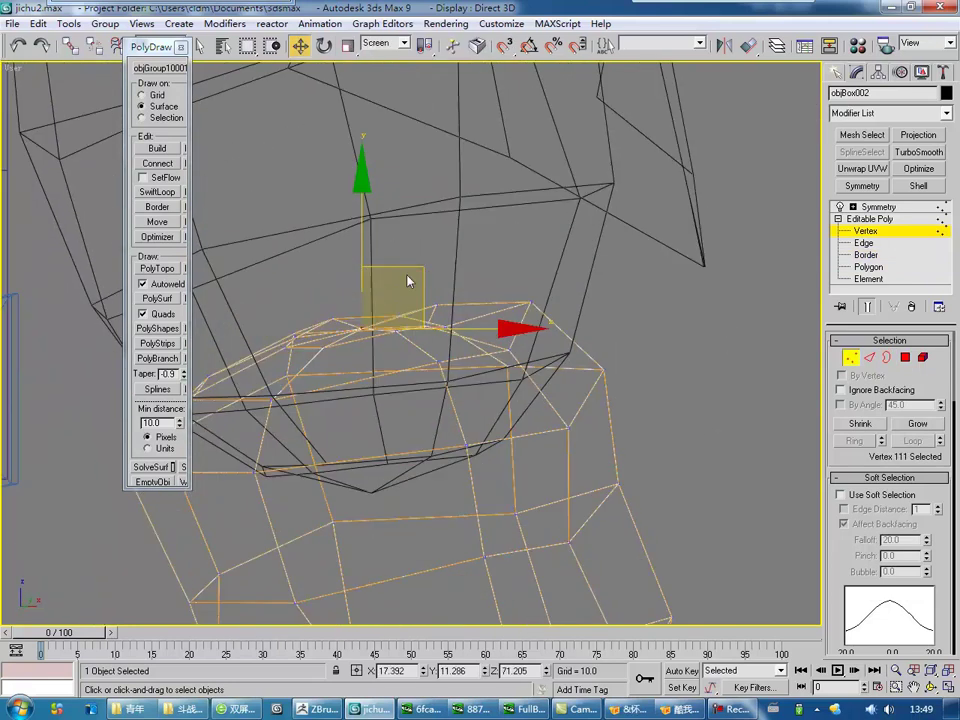
alt+middle_drag(407, 281, 403, 357)
key(F3)
Orbit down to the foot to inspect the boot's fit against the sculpt.
scroll(452, 326, down, 5)
scroll(479, 394, down, 3)
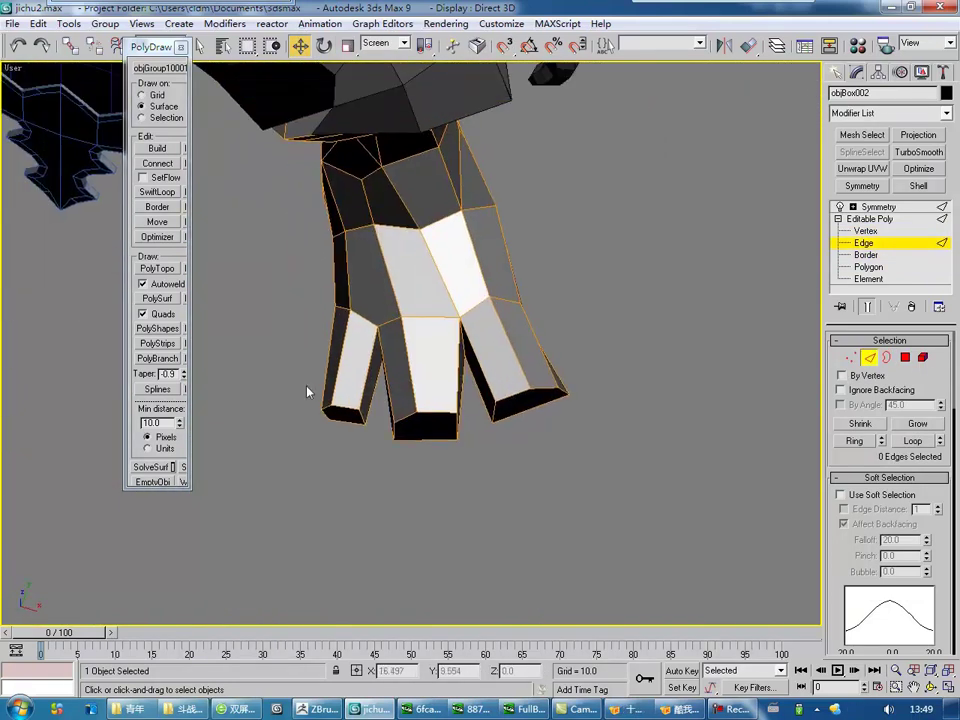
alt+middle_drag(547, 383, 544, 323)
mouse_move(440, 412)
alt+middle_down()
mouse_move(429, 489)
mouse_move(456, 414)
mouse_move(332, 429)
mouse_move(472, 474)
alt+middle_up()
right_click(415, 423)
Connect the selected foot edges to add a new edge loop on the boot.
click(401, 477)
scroll(364, 476, up, 3)
key(1)
key(F3)
key(F3)
click(386, 343)
Select the toe-tip vertices, checking them in wireframe and shaded views.
key(F3)
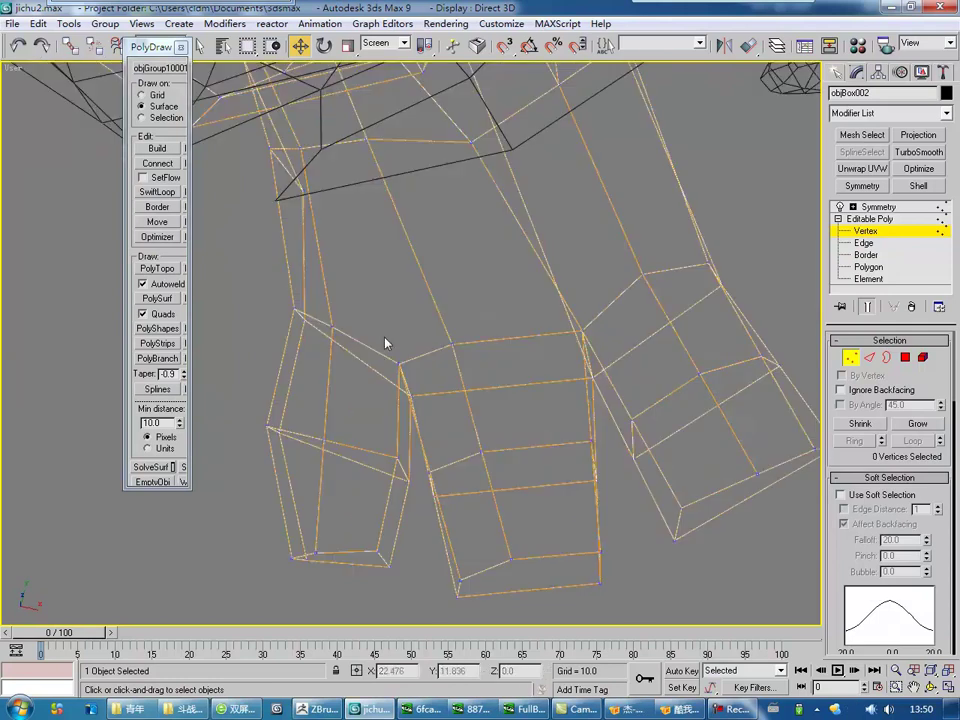
mouse_move(561, 421)
alt+middle_down()
mouse_move(520, 400)
mouse_move(546, 403)
alt+middle_up()
key(F3)
drag(546, 403, 580, 461)
key(F3)
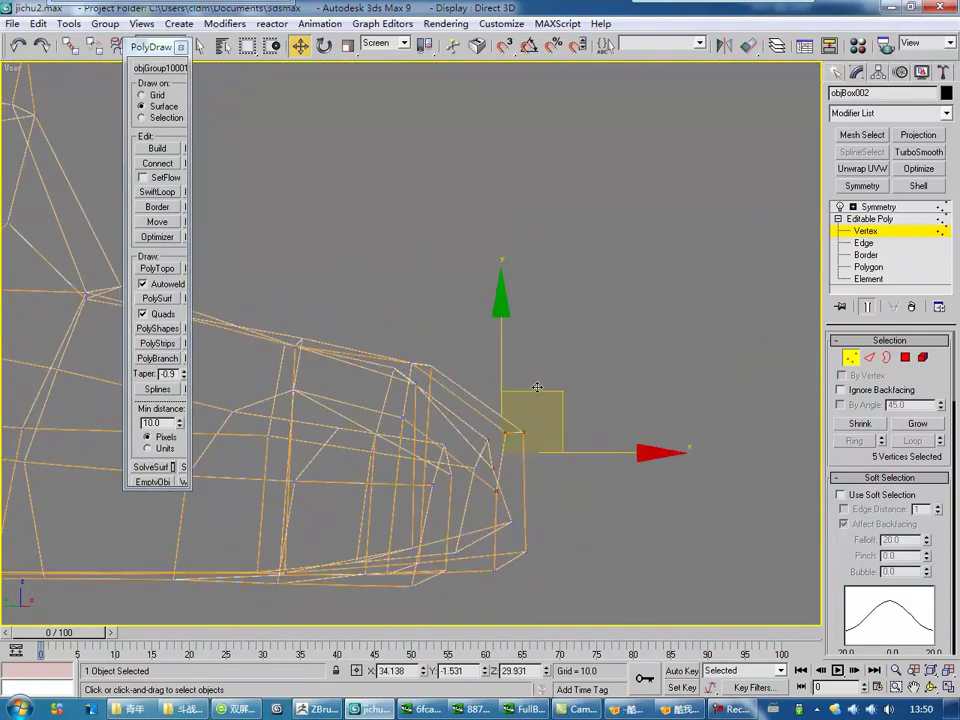
Move a vertex between the toes into place over the sculpt.
key(F3)
click(492, 422)
scroll(470, 450, down, 3)
mouse_move(470, 450)
middle_down()
mouse_move(380, 453)
mouse_move(373, 437)
middle_up()
scroll(373, 437, up, 3)
key(F3)
click(398, 343)
Select the toe-tip vertices and rotate them toward the sculpted claws.
key(F3)
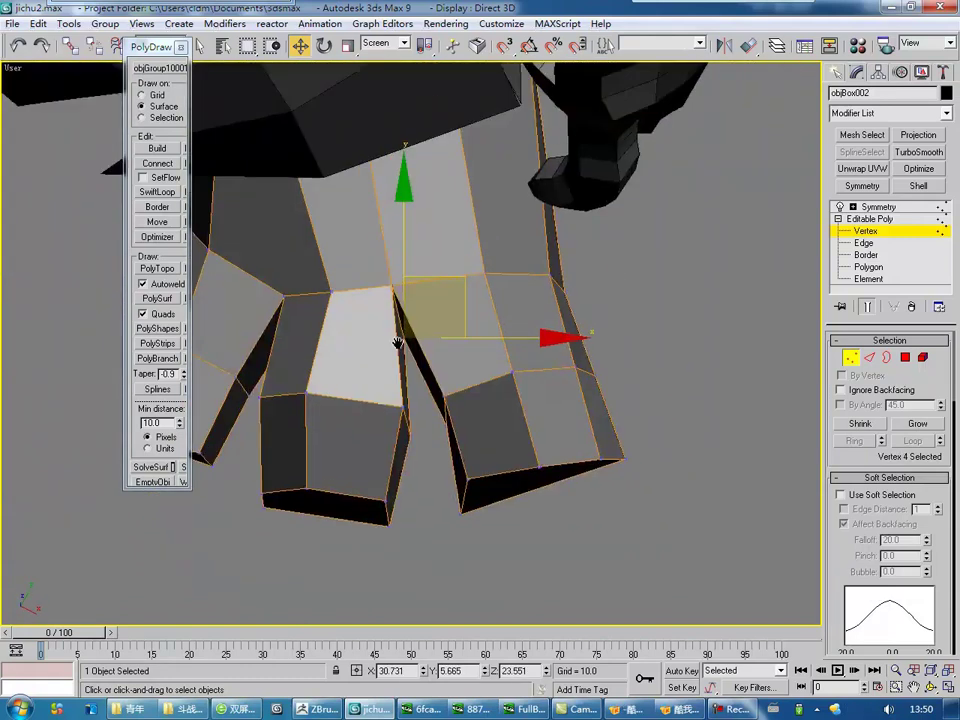
alt+middle_drag(398, 343, 439, 281)
click(439, 281)
mouse_move(458, 458)
alt+middle_down()
mouse_move(471, 439)
mouse_move(439, 461)
alt+middle_up()
scroll(439, 461, down, 3)
key(F3)
drag(530, 420, 296, 355)
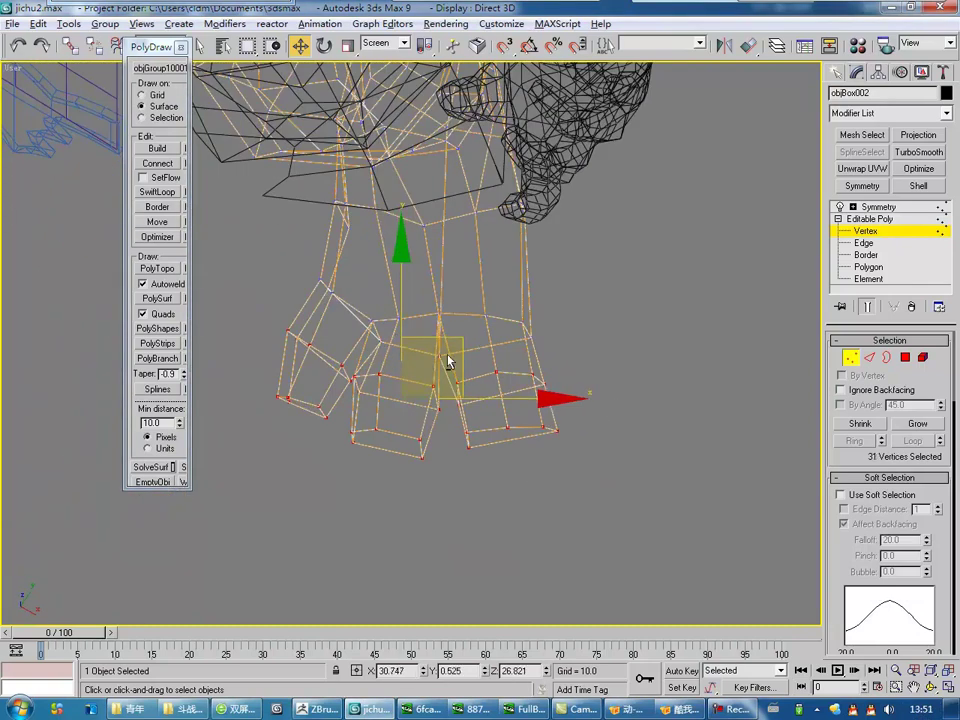
key(e)
alt+middle_drag(513, 396, 596, 344)
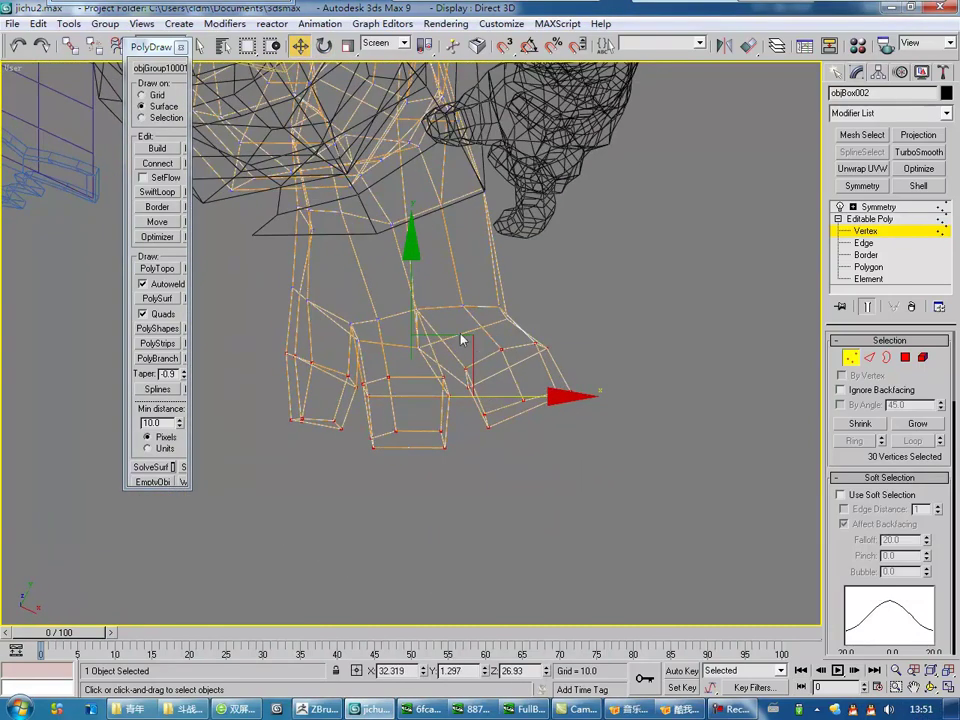
alt+middle_drag(552, 294, 528, 360)
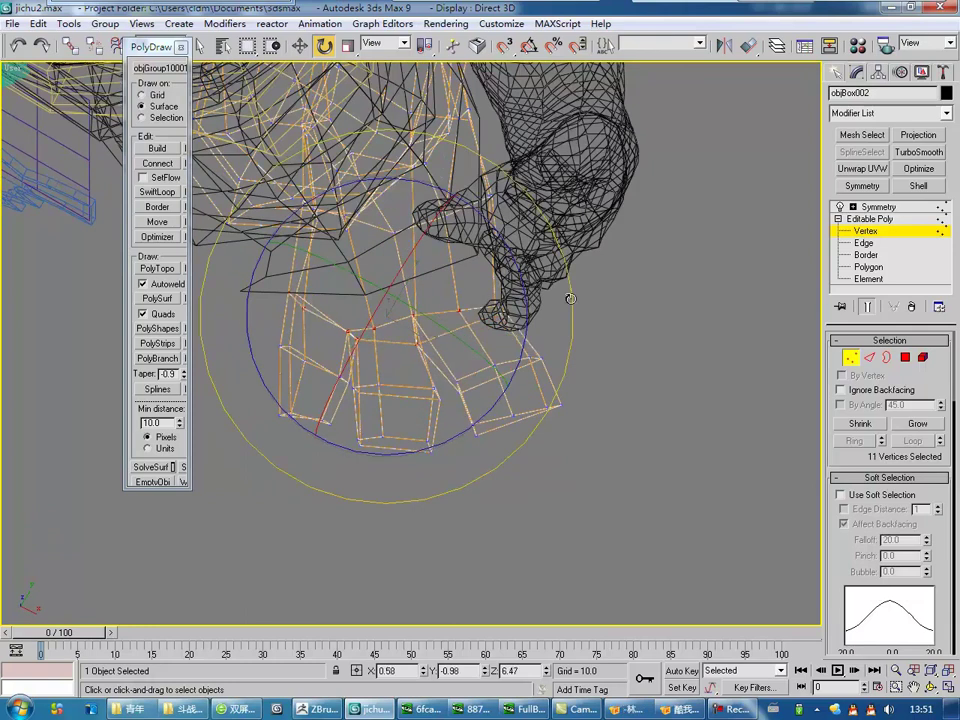
key(w)
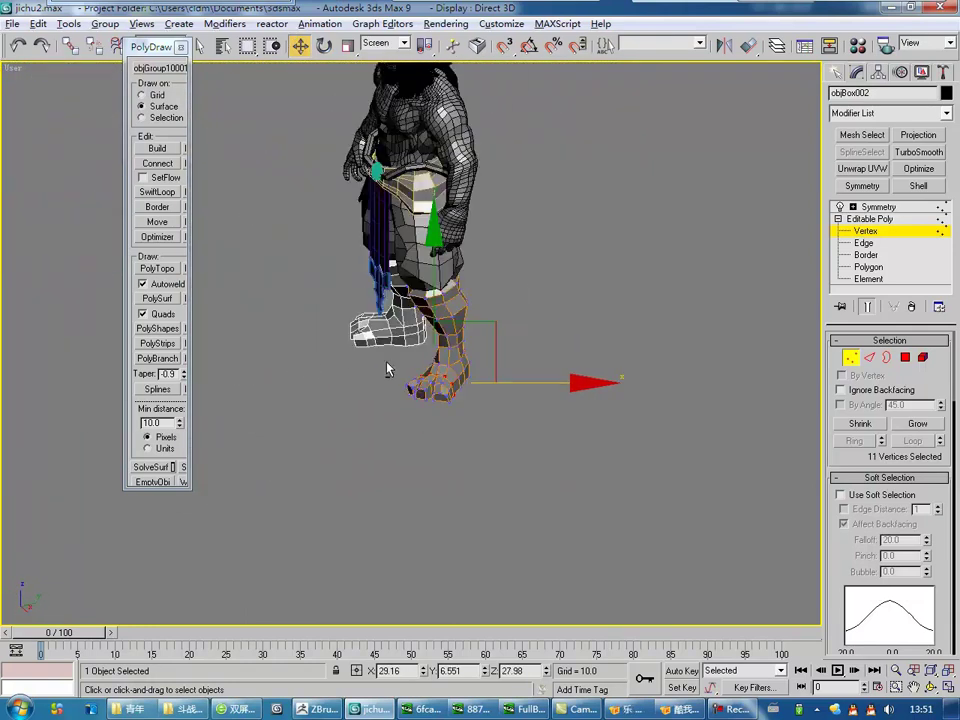
Select the front end faces of both toes in polygon mode.
key(2)
scroll(405, 358, up, 5)
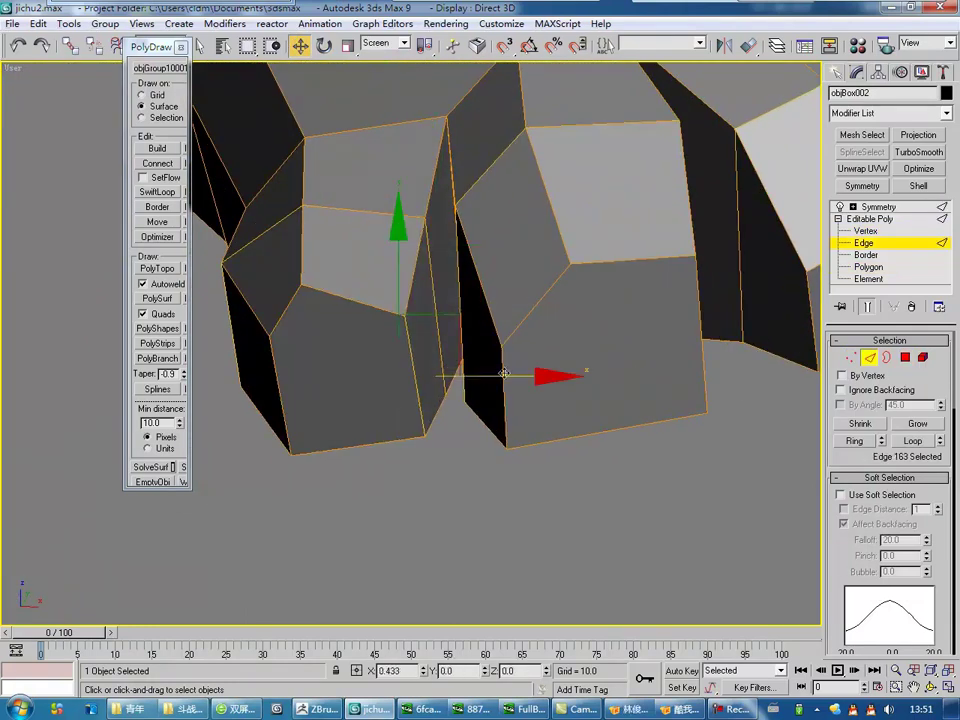
key(1)
scroll(334, 392, down, 5)
key(4)
scroll(400, 370, up, 5)
mouse_move(400, 370)
alt+middle_down()
mouse_move(752, 293)
mouse_move(765, 300)
alt+middle_up()
ctrl+click(770, 300)
right_click(557, 314)
alt+middle_drag(507, 262, 450, 418)
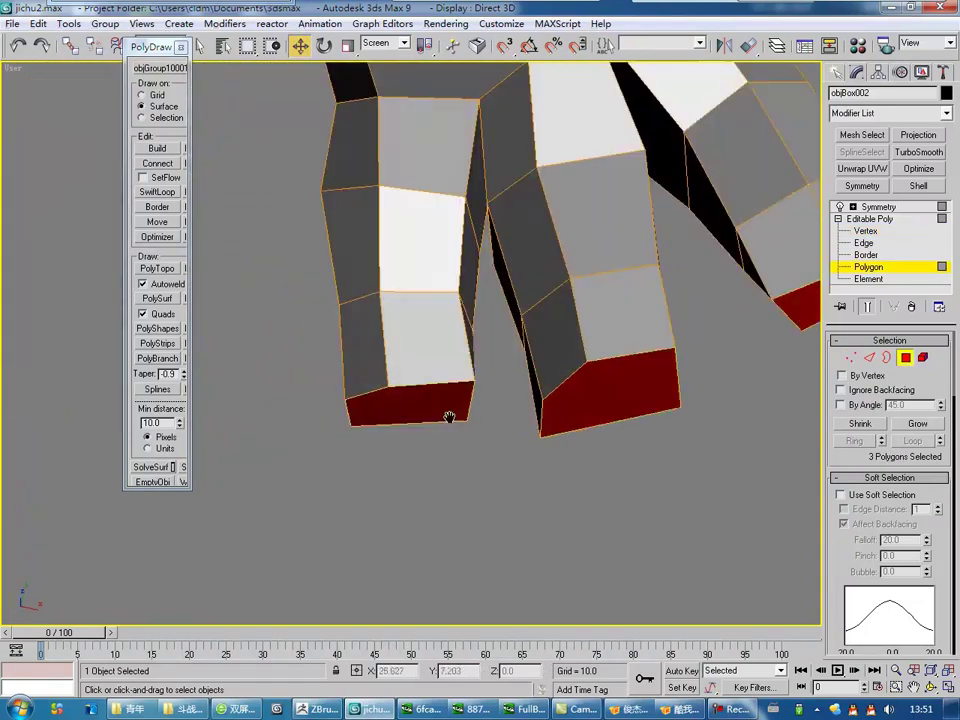
Move the toe-tip vertices forward to sharpen the claws.
key(1)
key(w)
key(r)
key(w)
mouse_move(533, 498)
alt+middle_down()
mouse_move(544, 304)
mouse_move(512, 368)
mouse_move(456, 407)
mouse_move(428, 476)
mouse_move(463, 494)
mouse_move(529, 388)
mouse_move(399, 396)
alt+middle_up()
click(400, 403)
key(ctrl+z)
scroll(398, 396, up, 5)
key(F3)
drag(478, 549, 347, 414)
mouse_move(347, 414)
middle_down()
mouse_move(355, 433)
mouse_move(452, 497)
mouse_move(561, 392)
middle_up()
key(F3)
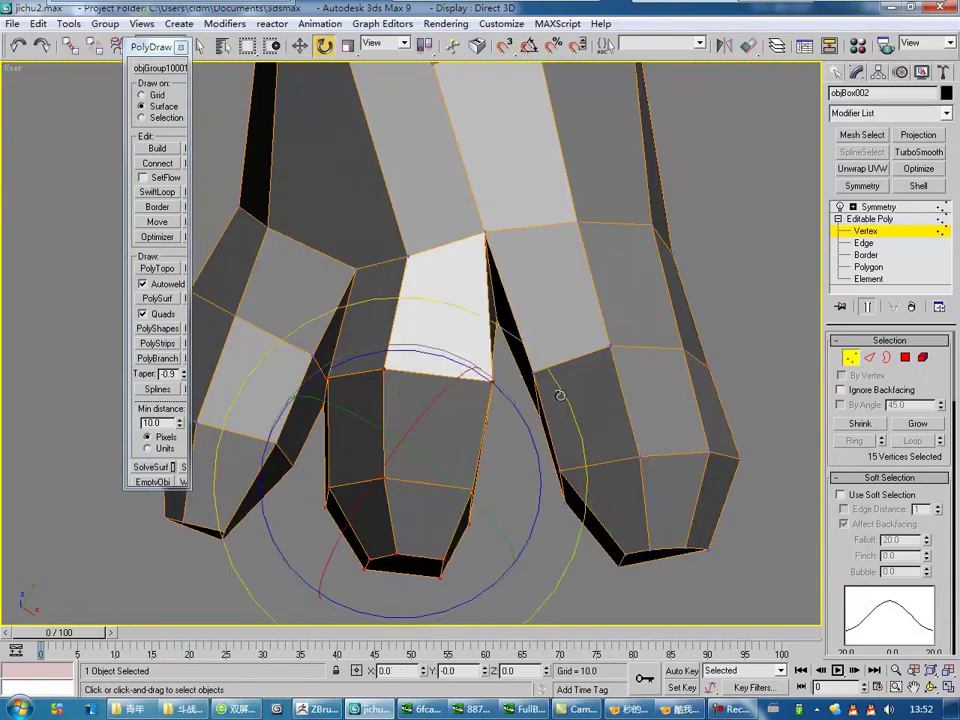
click(446, 569)
Reselect the toe-tip vertices and inspect the claws in wireframe and shaded views.
key(F3)
drag(446, 569, 435, 418)
key(F3)
mouse_move(435, 418)
alt+middle_down()
mouse_move(491, 317)
mouse_move(478, 446)
mouse_move(443, 405)
alt+middle_up()
scroll(443, 405, down, 3)
alt+middle_drag(510, 381, 503, 428)
scroll(503, 428, up, 3)
key(F3)
scroll(369, 427, up, 2)
key(F3)
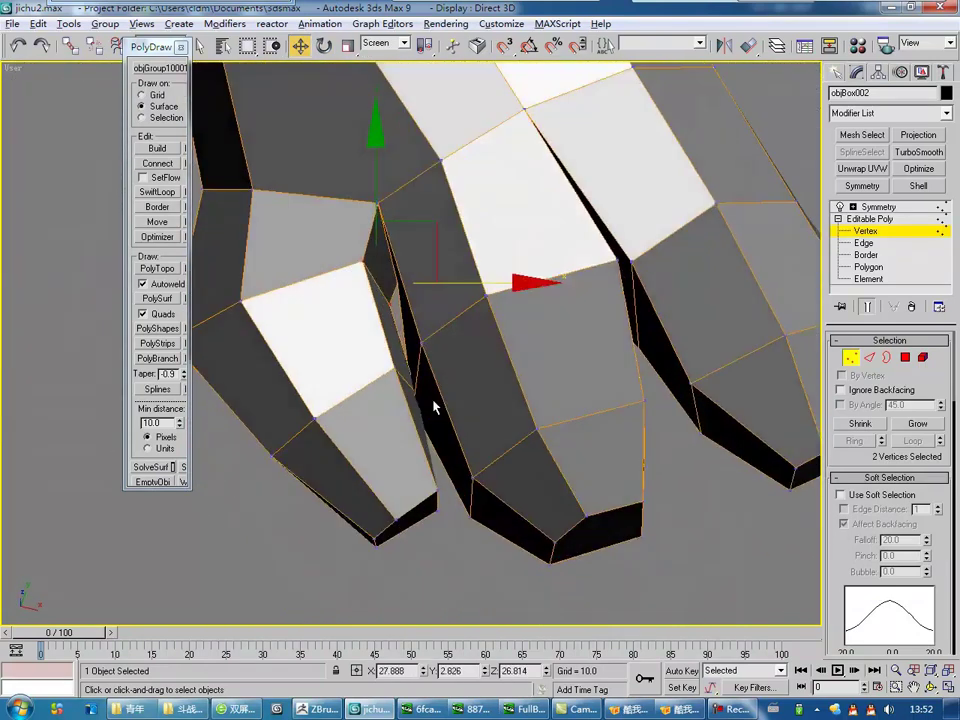
Pick an edge between the toes, then return to plain vertex selection.
key(2)
scroll(506, 390, up, 2)
click(362, 257)
mouse_move(362, 257)
alt+middle_down()
mouse_move(435, 392)
mouse_move(420, 444)
mouse_move(502, 588)
alt+middle_up()
key(1)
key(F3)
key(q)
right_click(480, 415)
Inspect the toe tips from below in wireframe and polygon mode.
scroll(477, 419, up, 2)
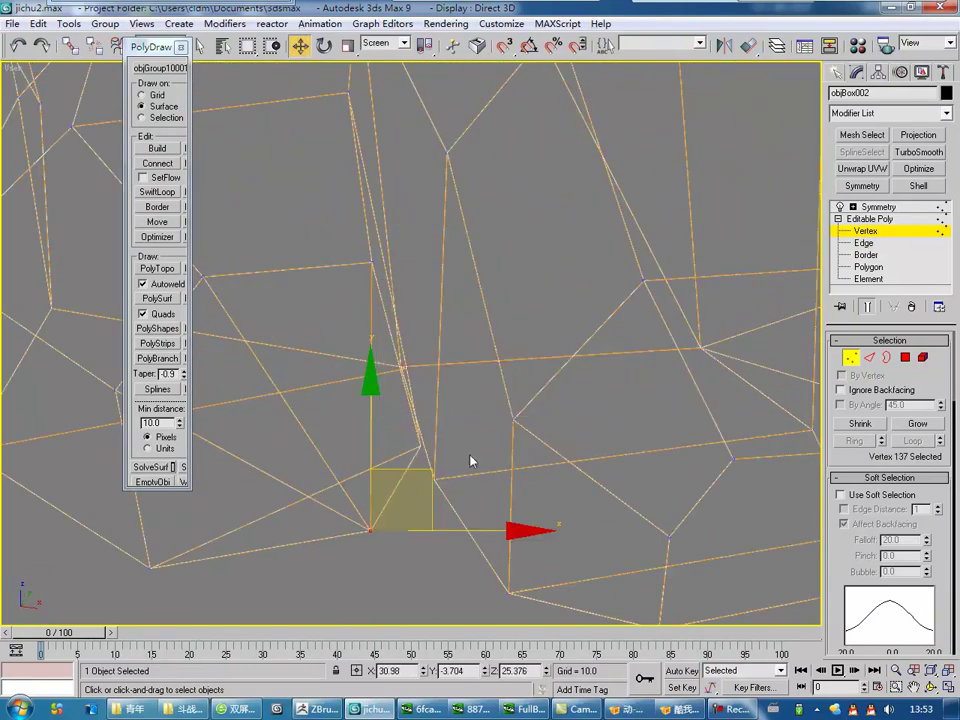
key(F3)
scroll(472, 461, down, 3)
alt+middle_drag(443, 343, 420, 420)
key(F3)
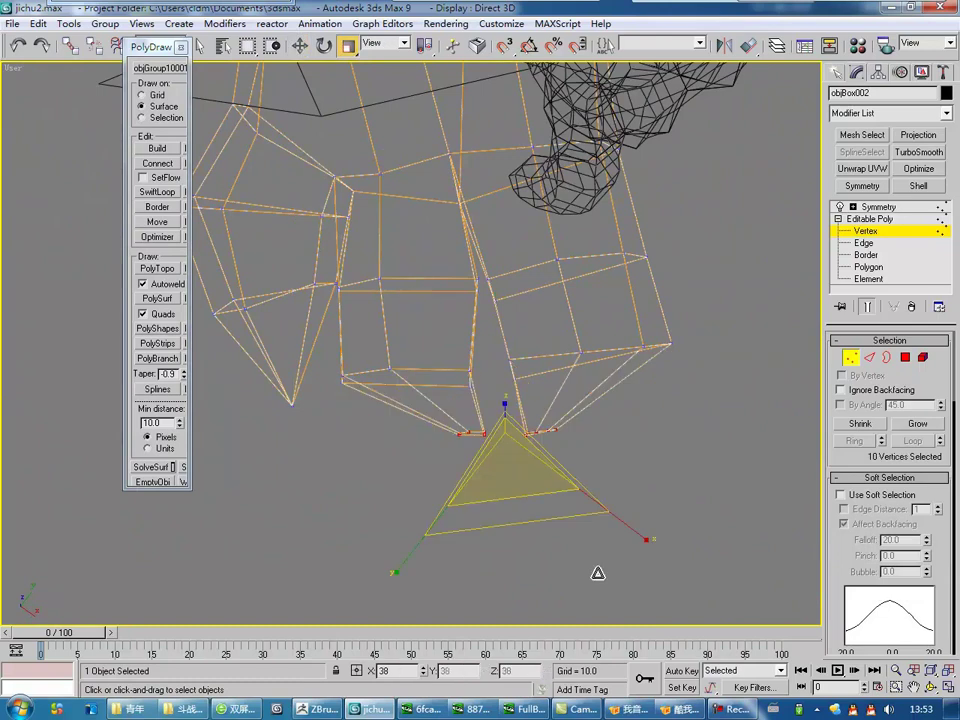
key(4)
alt+middle_drag(597, 573, 646, 461)
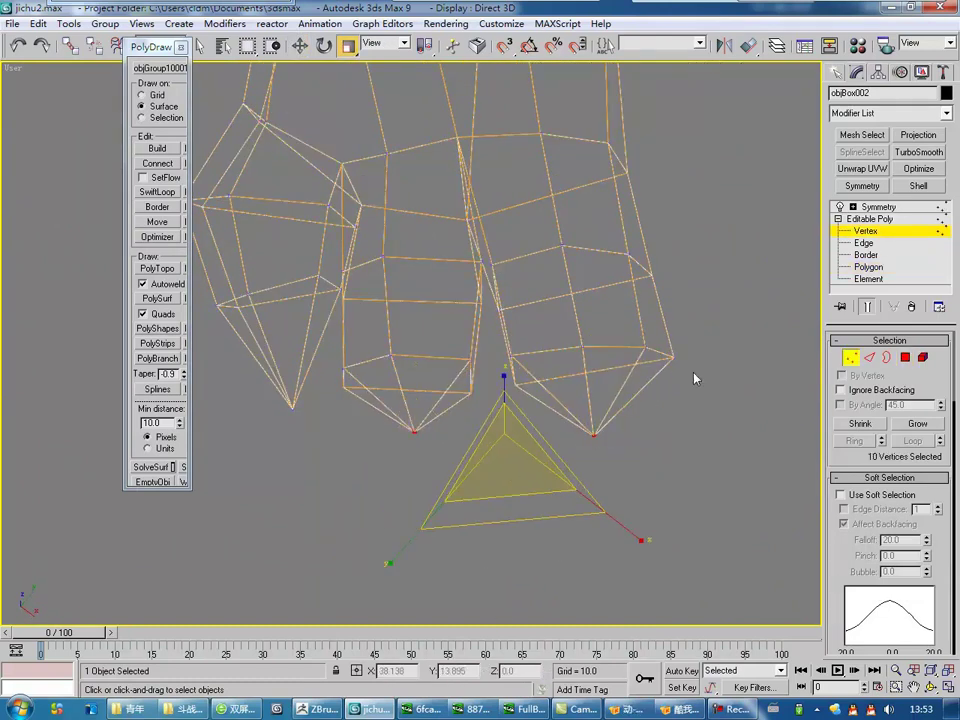
Switch to rotating the toe selection while toggling shaded and wireframe views.
key(F3)
scroll(489, 467, down, 3)
key(F3)
scroll(422, 465, up, 3)
key(F3)
key(e)
scroll(543, 394, down, 3)
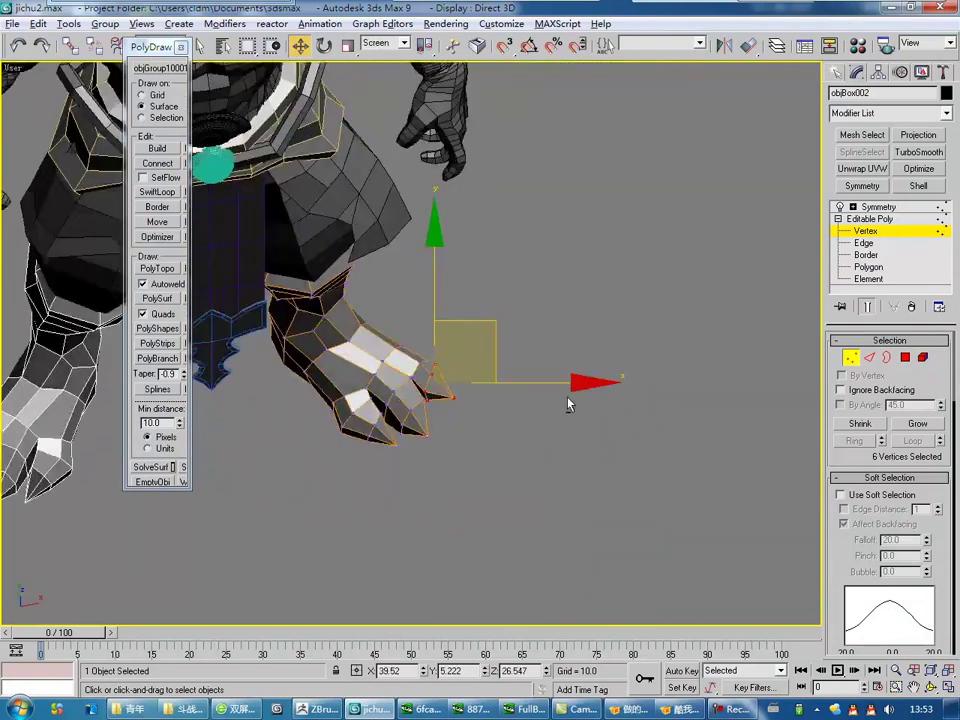
scroll(568, 403, down, 2)
scroll(579, 448, up, 4)
Select knee vertices and leg edges to refine the shin's fit.
key(F3)
click(440, 412)
mouse_move(442, 362)
alt+middle_down()
mouse_move(508, 428)
mouse_move(525, 546)
alt+middle_up()
key(F3)
key(2)
click(406, 439)
click(470, 395)
scroll(583, 422, down, 3)
scroll(446, 508, down, 2)
alt+middle_drag(375, 493, 411, 463)
Pick a leg vertex from the front and check its fit to the sculpt.
key(1)
scroll(293, 317, up, 4)
scroll(440, 376, up, 2)
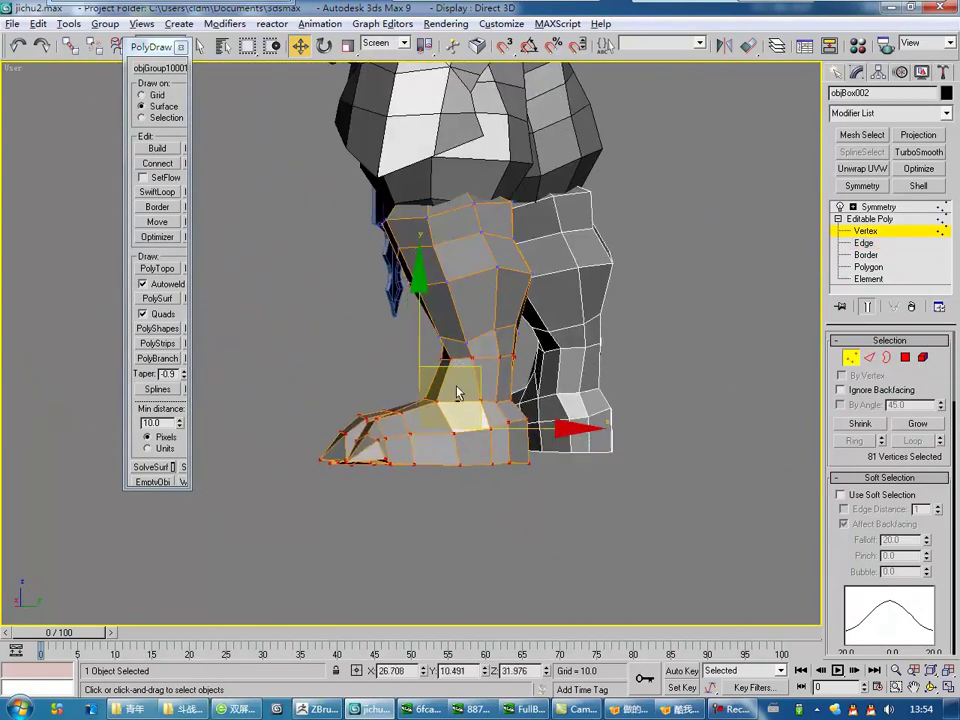
alt+middle_drag(457, 393, 335, 334)
click(421, 318)
scroll(421, 318, up, 3)
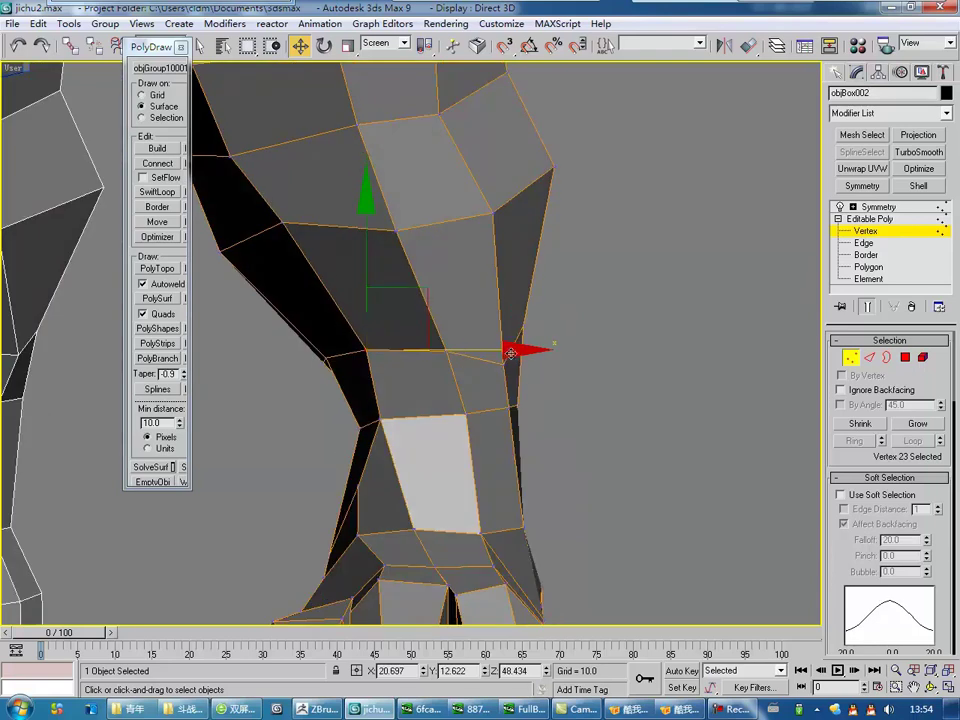
scroll(400, 340, down, 3)
scroll(400, 351, up, 3)
scroll(400, 351, down, 2)
scroll(443, 349, down, 3)
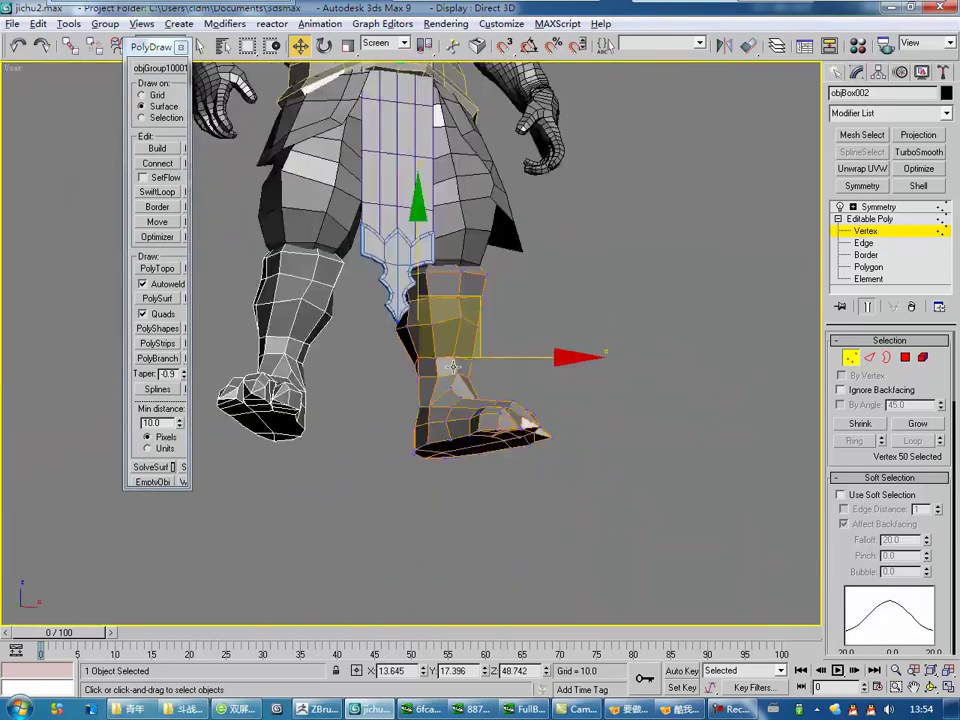
scroll(443, 349, up, 2)
scroll(463, 381, down, 3)
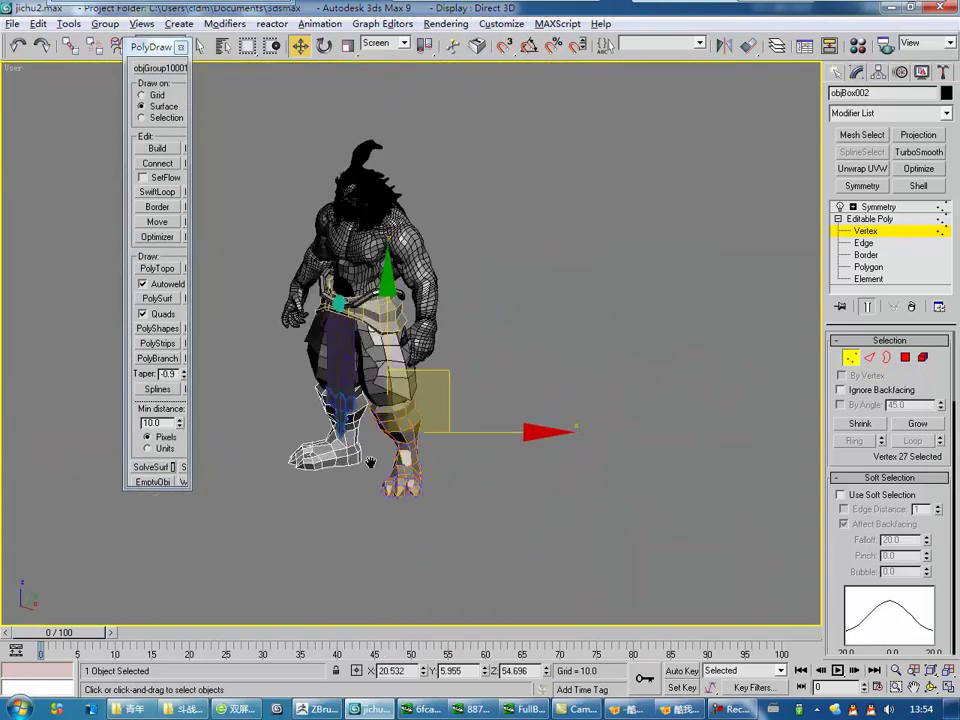
scroll(370, 463, up, 3)
Select the upper-body retopology mesh and frame its upper body, orbiting from front into a free view.
click(362, 289)
mouse_move(362, 289)
middle_down()
mouse_move(436, 440)
mouse_move(489, 439)
middle_up()
scroll(413, 306, up, 5)
scroll(400, 439, up, 5)
scroll(395, 413, down, 10)
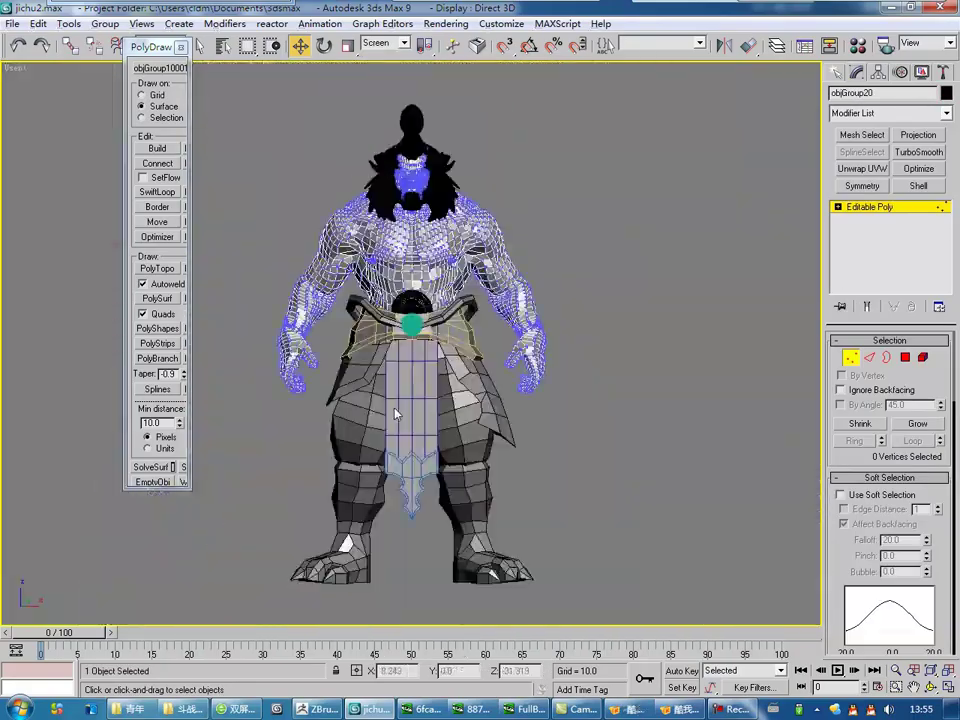
key(f)
key(F3)
key(4)
scroll(422, 518, up, 5)
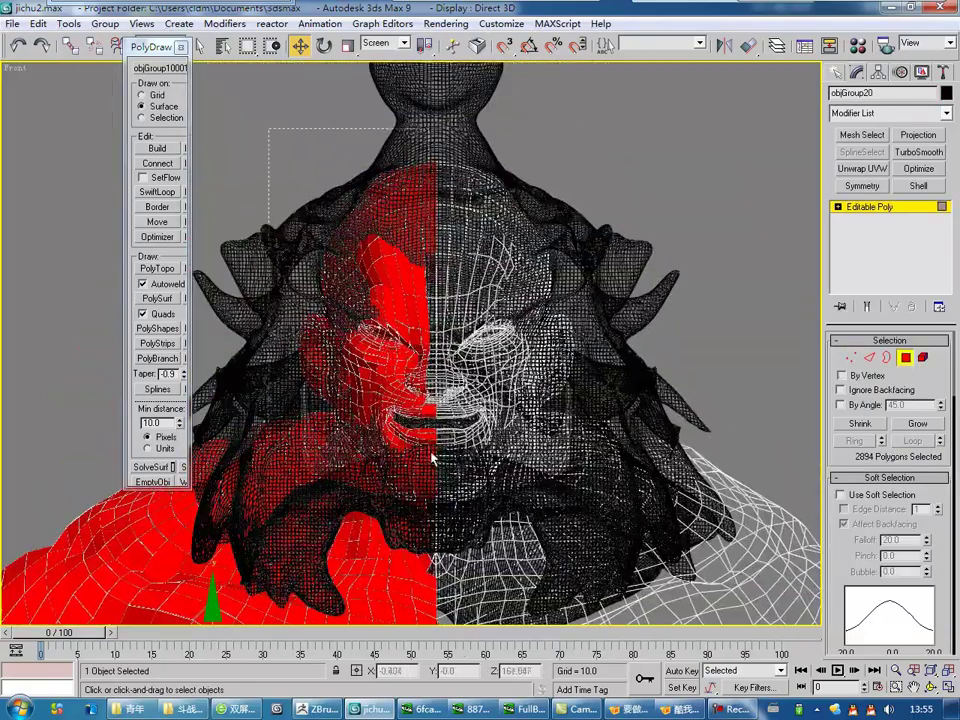
scroll(630, 450, down, 10)
scroll(630, 450, up, 5)
alt+middle_drag(630, 450, 514, 450)
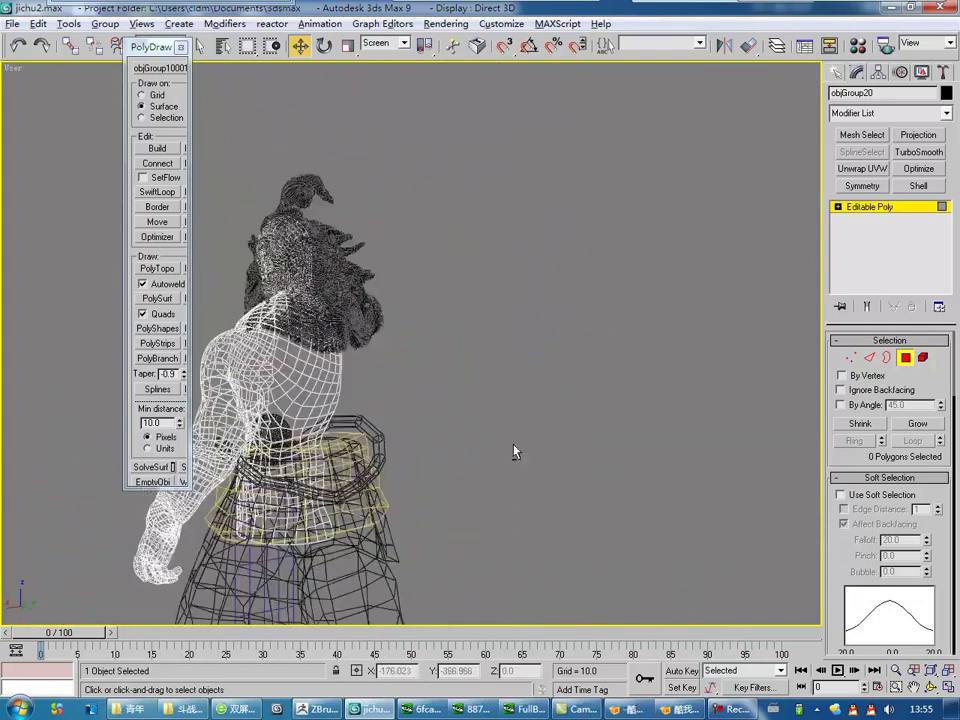
key(F3)
scroll(575, 427, down, 5)
scroll(575, 427, up, 3)
Go to vertex level on the arm and apply a vertex weld from the quad menu.
key(alt+s)
scroll(561, 411, up, 3)
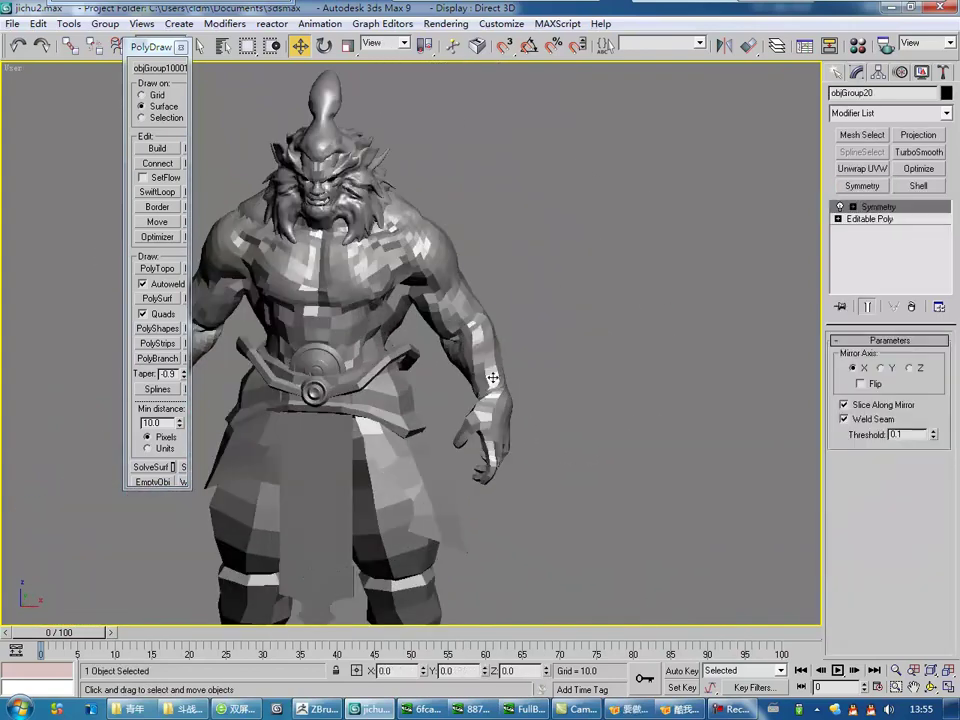
key(2)
scroll(430, 300, down, 5)
scroll(430, 300, up, 5)
key(F3)
key(1)
scroll(450, 330, up, 2)
right_click(492, 375)
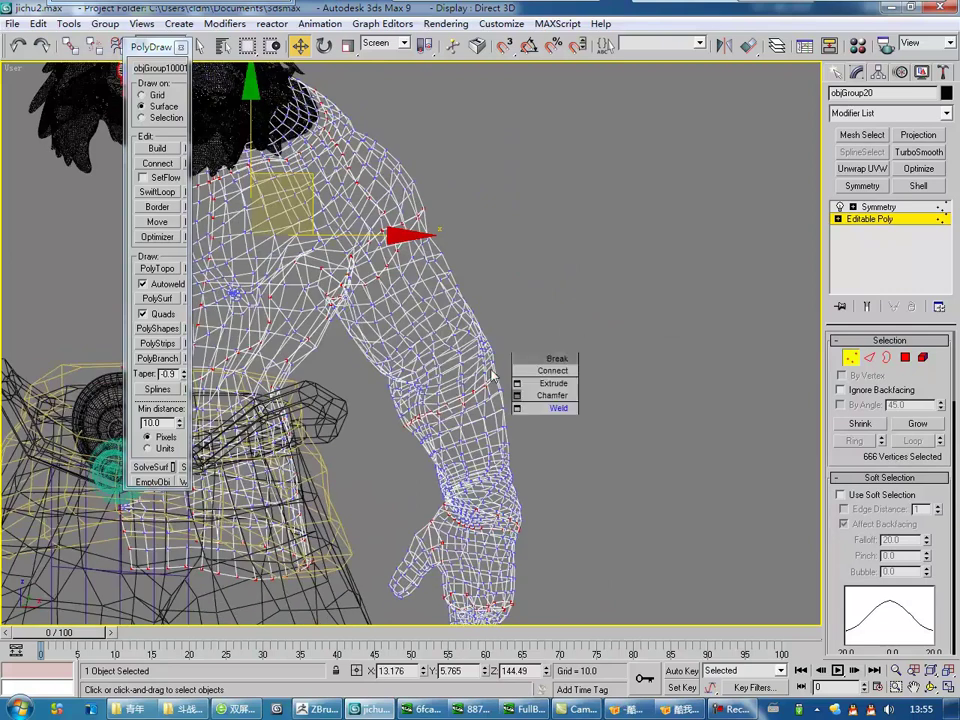
click(484, 386)
key(F3)
scroll(386, 345, down, 5)
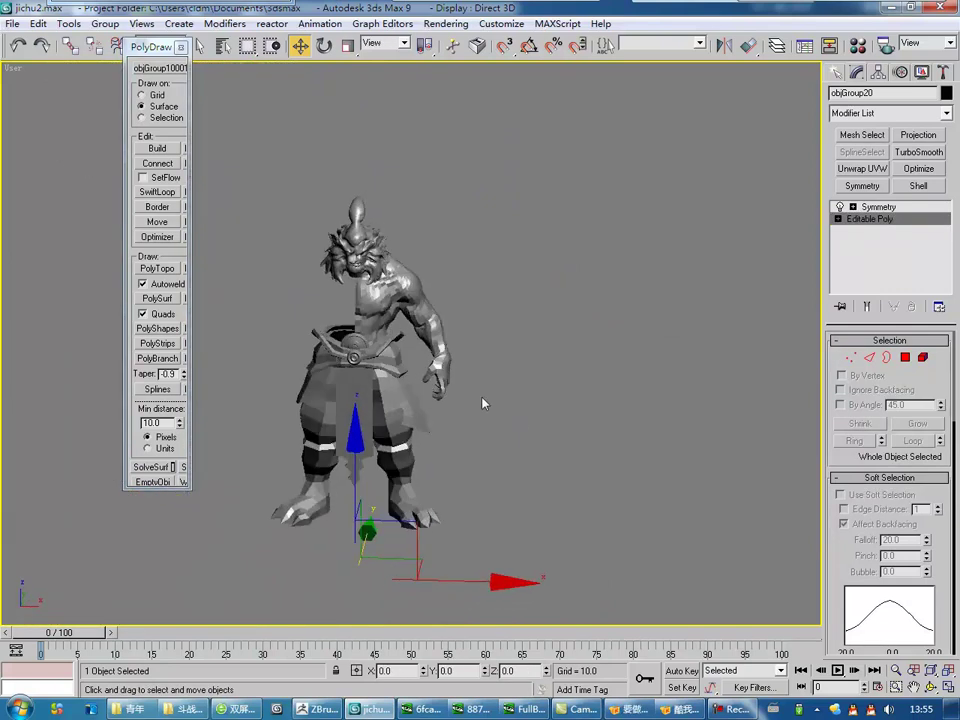
scroll(361, 297, up, 5)
scroll(331, 304, up, 2)
Select the hand vertices with Use Soft Selection enabled at Falloff 4.0.
key(1)
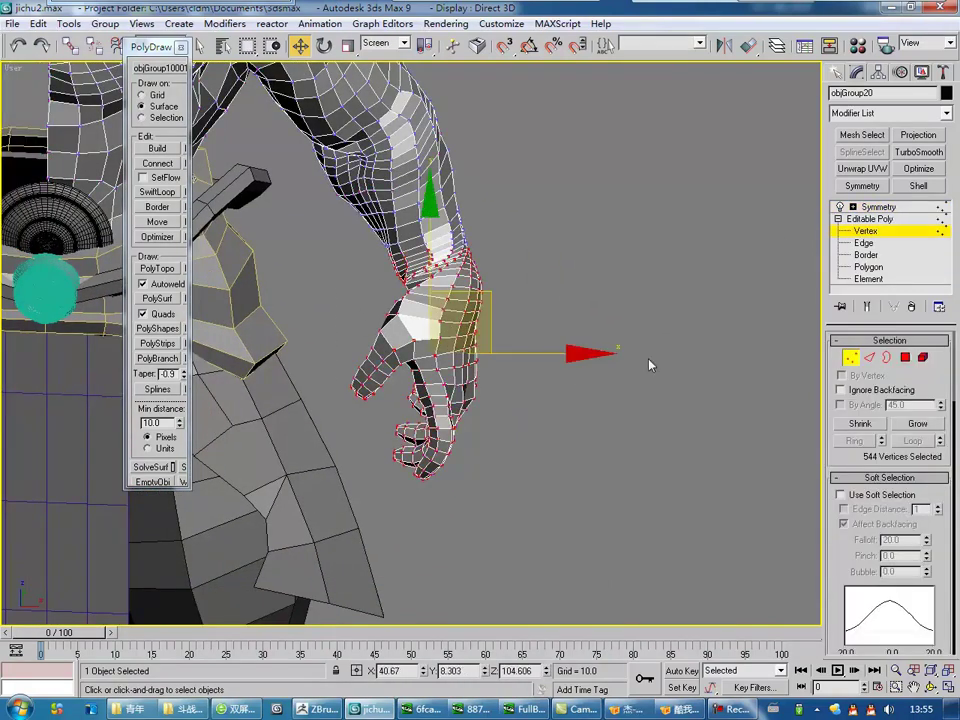
key(7)
mouse_move(630, 396)
alt+middle_down()
mouse_move(509, 371)
mouse_move(548, 362)
mouse_move(456, 366)
mouse_move(485, 398)
alt+middle_up()
scroll(548, 362, down, 5)
Zoom in on the selected hand and finish scaling it to fit the sculpted hand.
alt+middle_drag(865, 313, 611, 386)
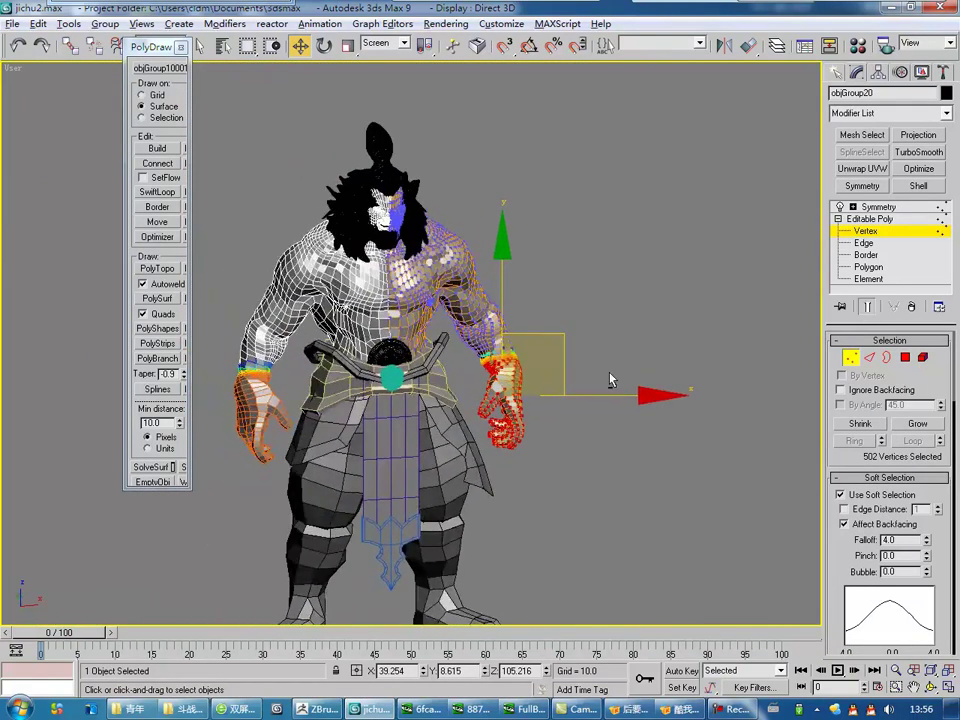
mouse_move(668, 456)
alt+middle_down()
mouse_move(536, 439)
mouse_move(531, 375)
alt+middle_up()
scroll(464, 421, up, 5)
scroll(408, 420, down, 5)
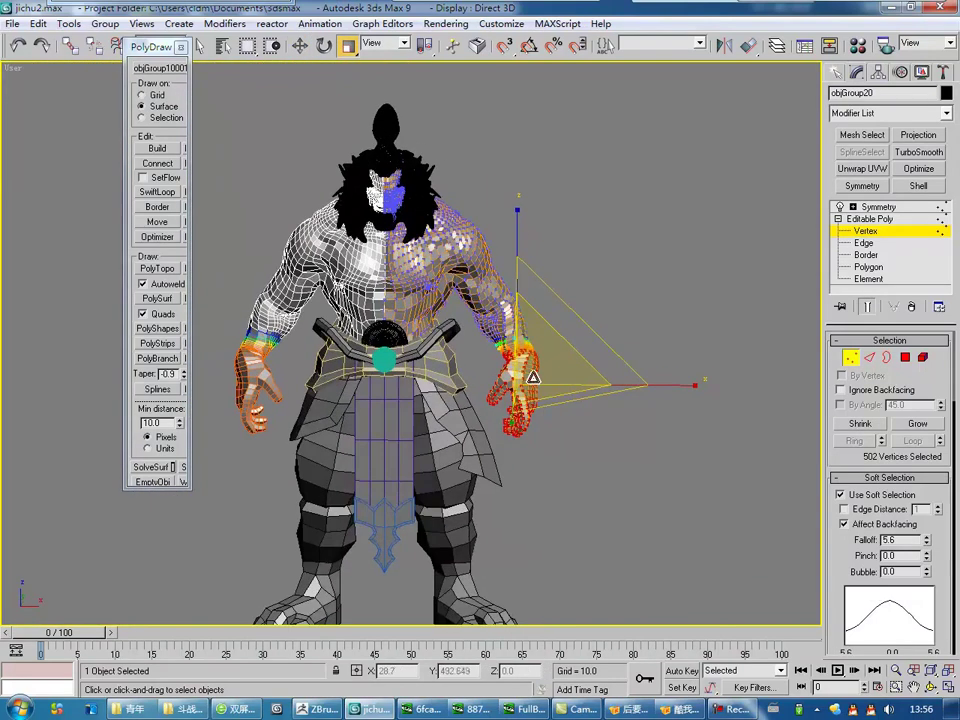
key(w)
scroll(531, 375, up, 3)
scroll(552, 345, down, 3)
Select an edge ring on the forearm and remove it.
key(2)
scroll(499, 375, up, 6)
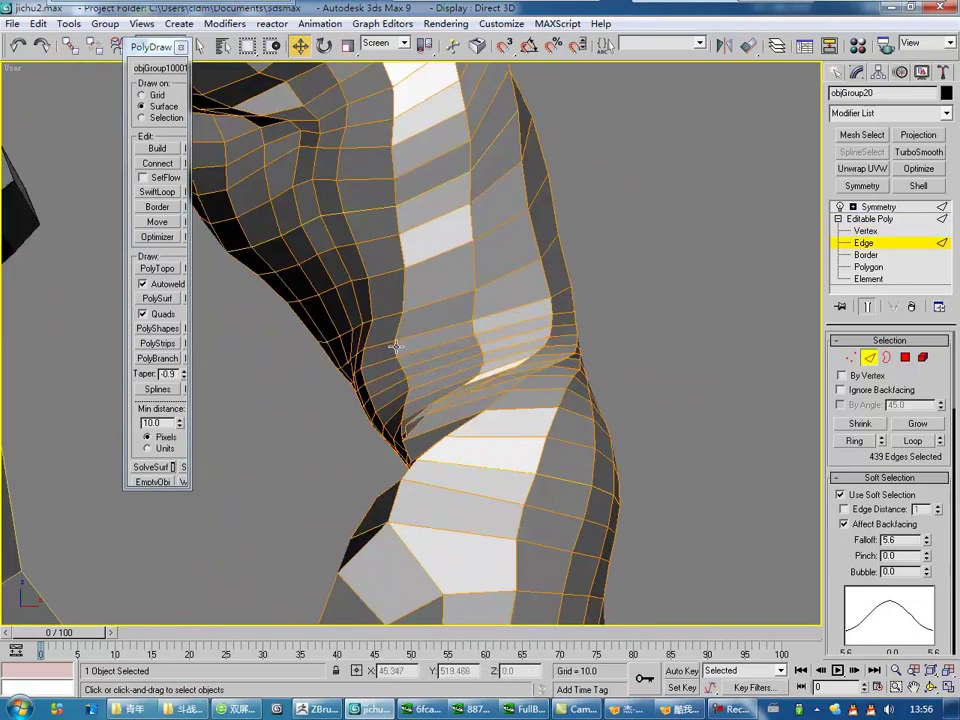
click(544, 334)
key(alt+r)
right_click(593, 368)
click(651, 398)
Select another edge loop on the arm for removal.
right_click(542, 358)
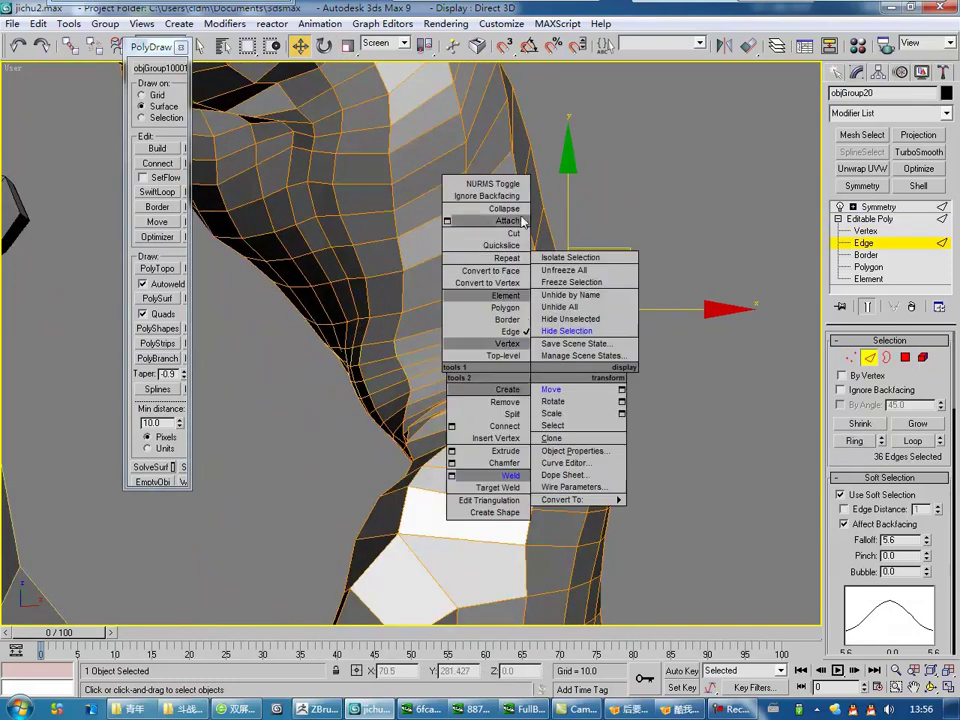
scroll(484, 362, down, 5)
scroll(558, 302, up, 5)
scroll(558, 302, down, 2)
double_click(642, 423)
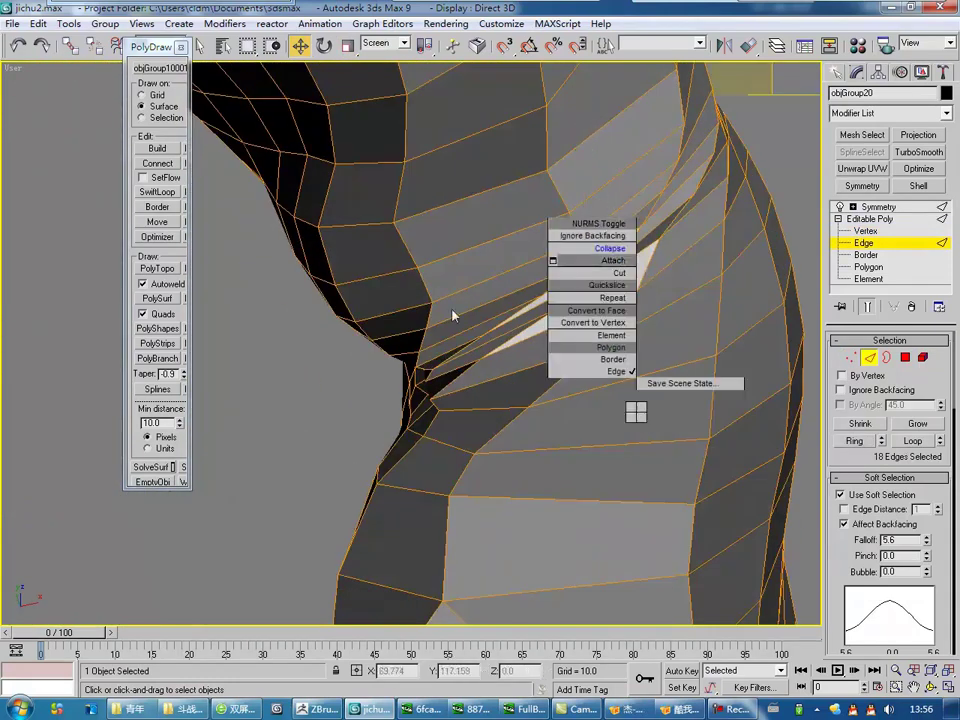
scroll(373, 355, down, 3)
scroll(373, 355, down, 4)
Leave edge editing and inspect the character from three-quarter and front views.
scroll(400, 330, up, 1)
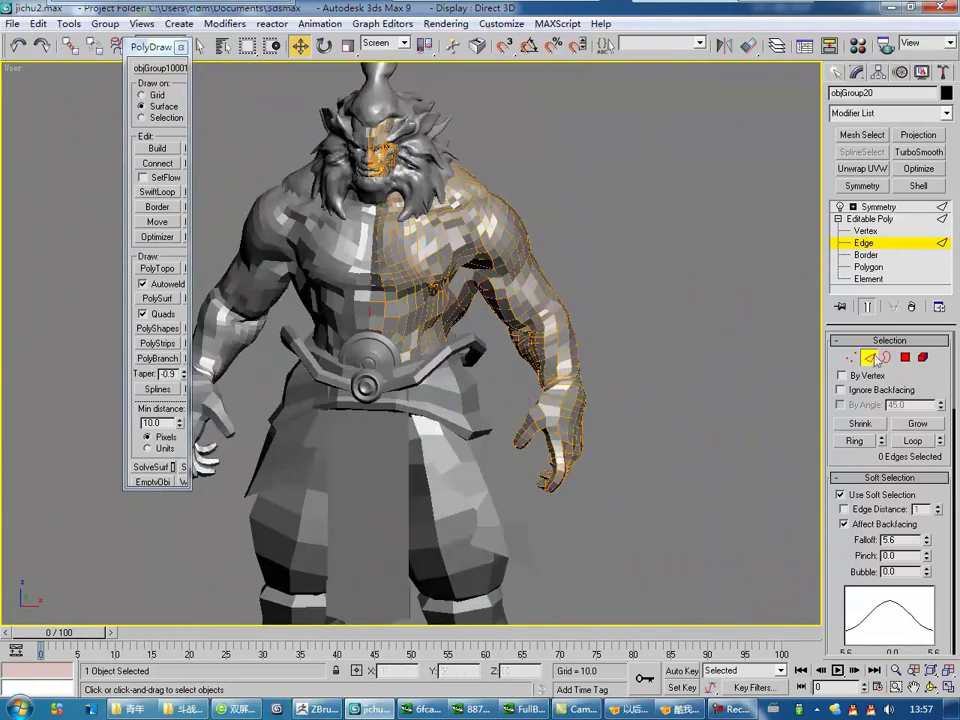
key(2)
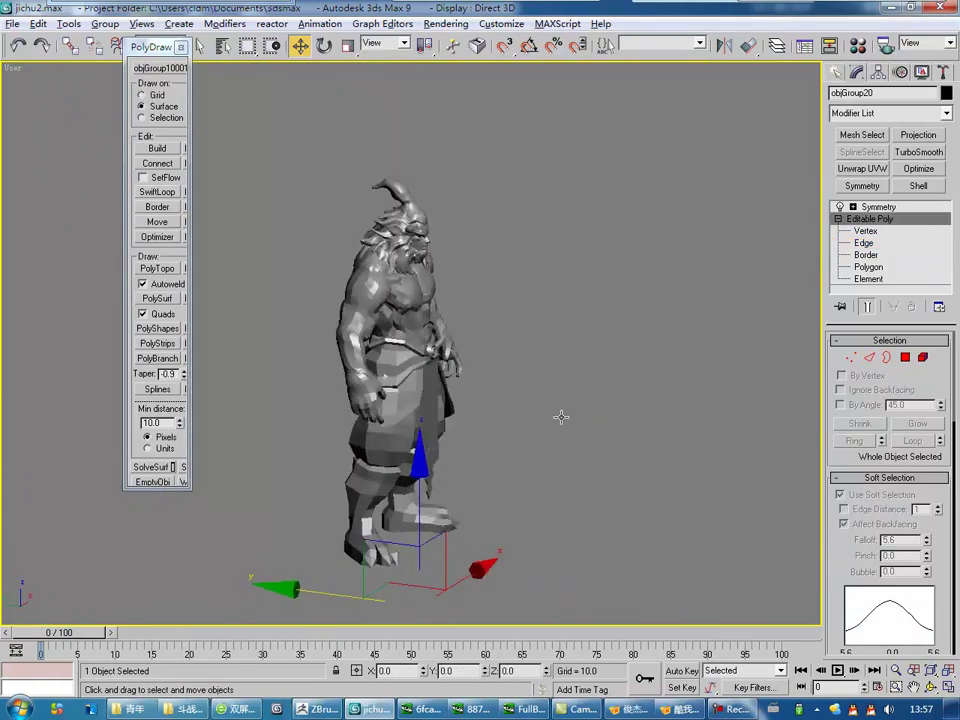
alt+middle_drag(446, 425, 489, 446)
scroll(429, 403, up, 5)
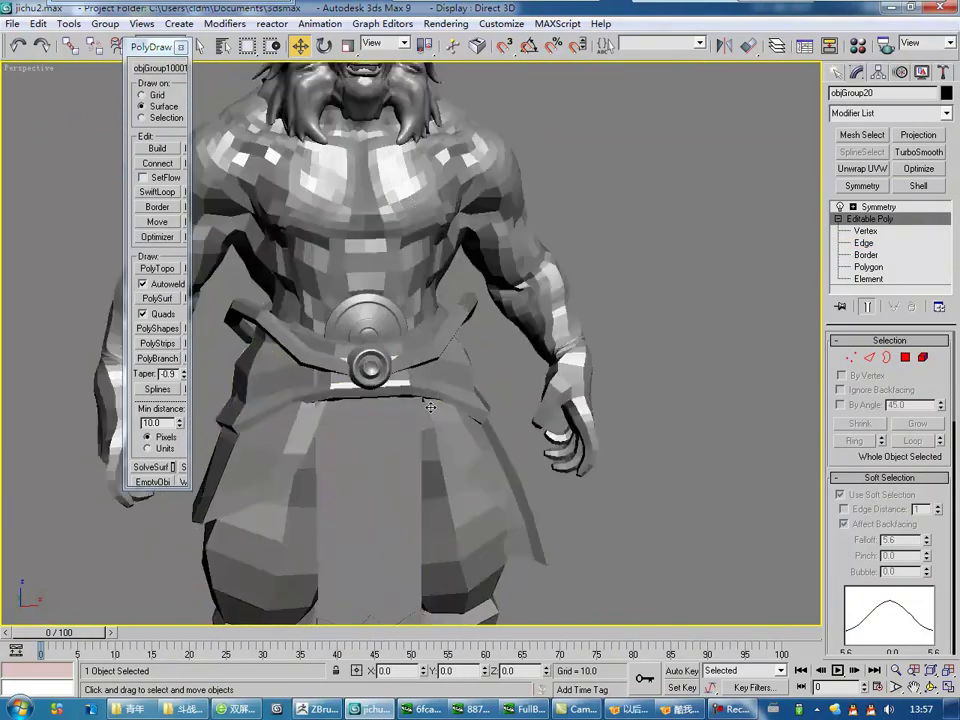
scroll(429, 403, down, 3)
scroll(359, 404, up, 1)
alt+middle_drag(359, 404, 400, 404)
scroll(380, 300, up, 5)
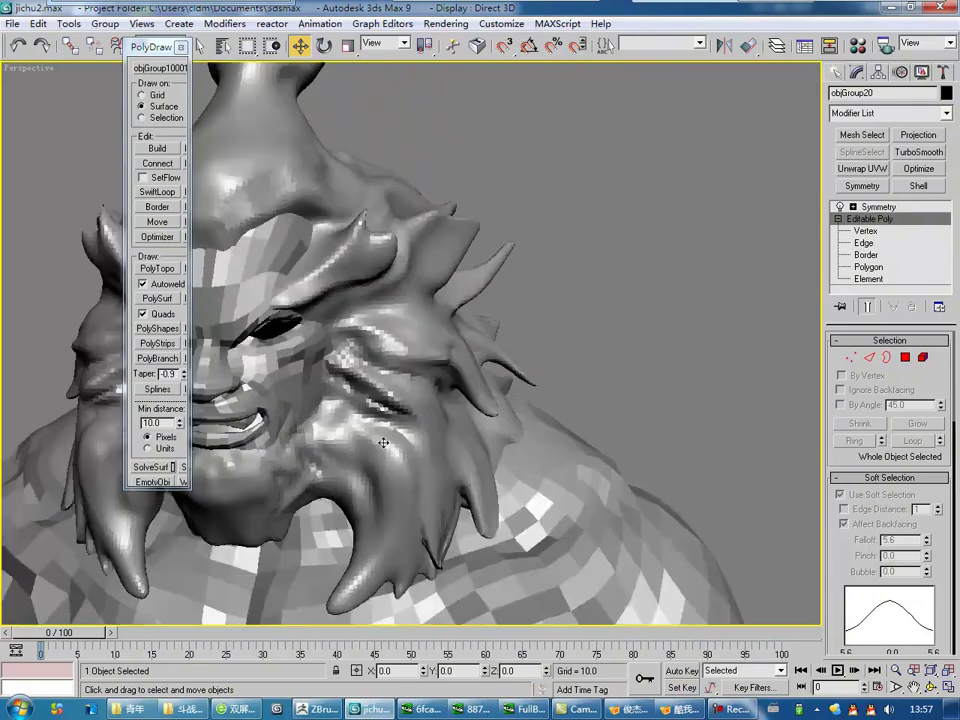
scroll(380, 300, up, 1)
scroll(205, 415, down, 2)
scroll(205, 415, up, 4)
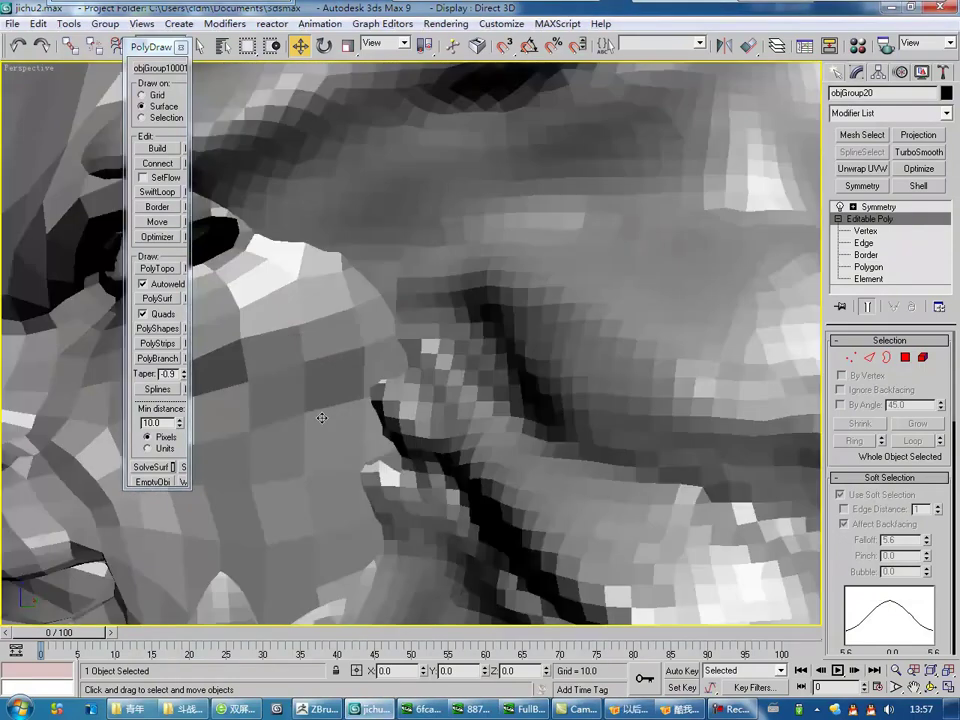
Isolate the mirrored retopology mesh, check its back, then exit isolation.
key(alt+q)
key(F4)
alt+middle_drag(432, 386, 576, 385)
key(alt+q)
scroll(528, 385, up, 4)
scroll(353, 446, up, 2)
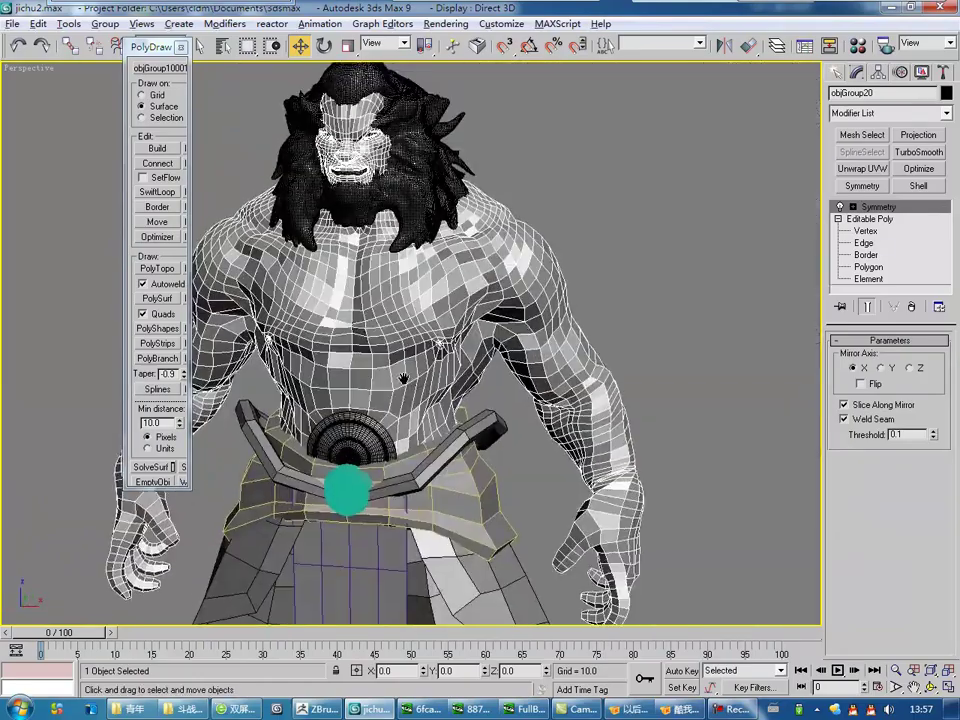
scroll(353, 446, up, 2)
scroll(527, 496, down, 2)
Select the hole's border and cap it with new polygons.
scroll(527, 496, up, 3)
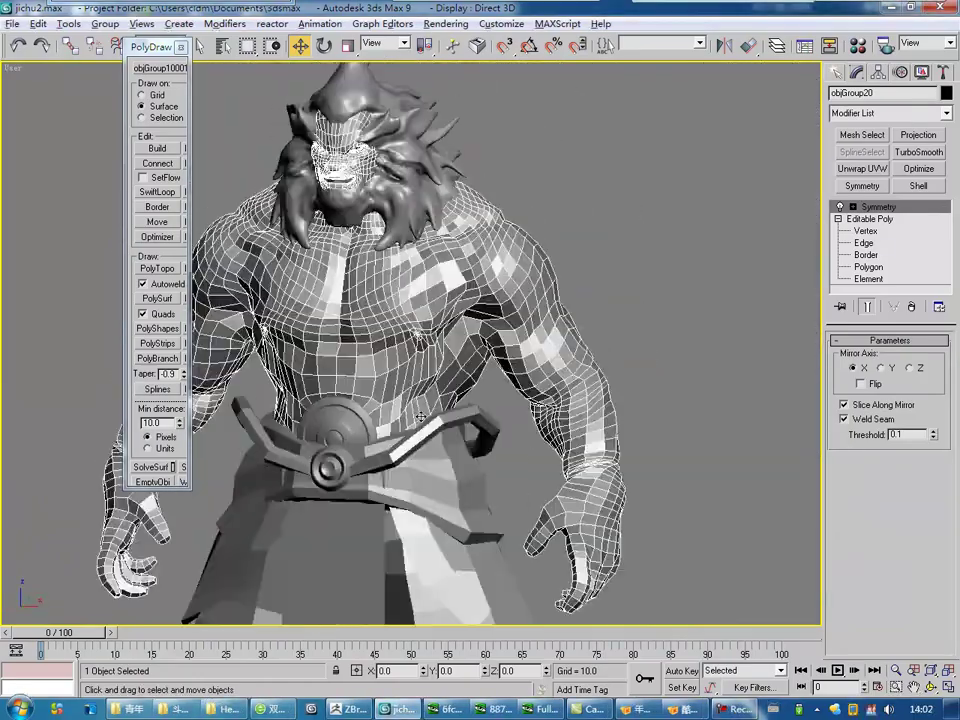
scroll(352, 405, up, 4)
scroll(352, 405, up, 2)
key(1)
alt+middle_drag(352, 405, 400, 367)
click(403, 365)
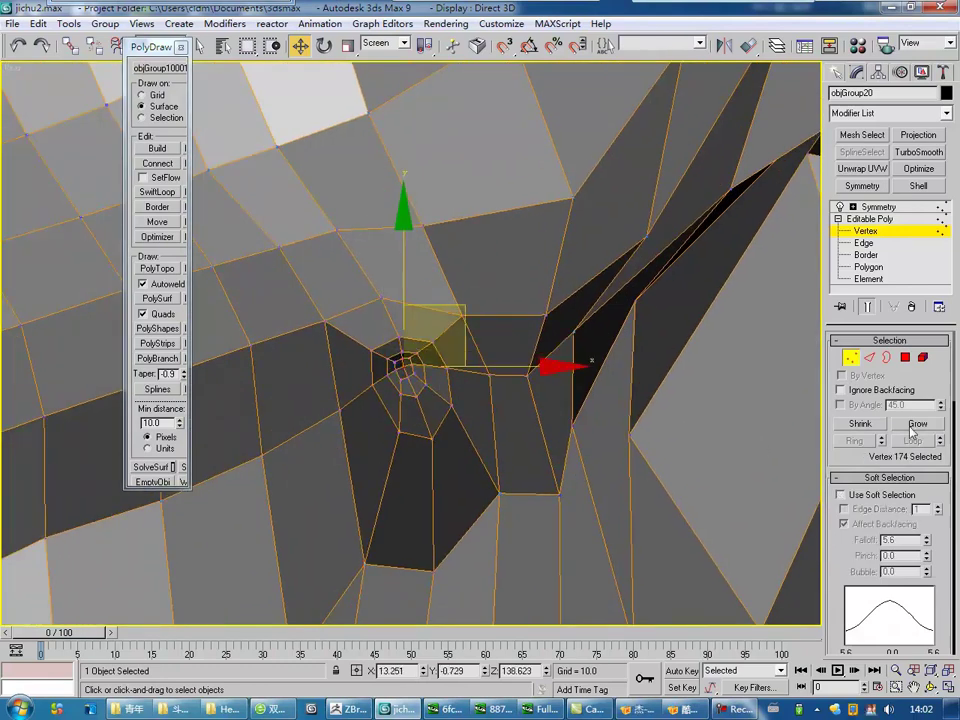
key(4)
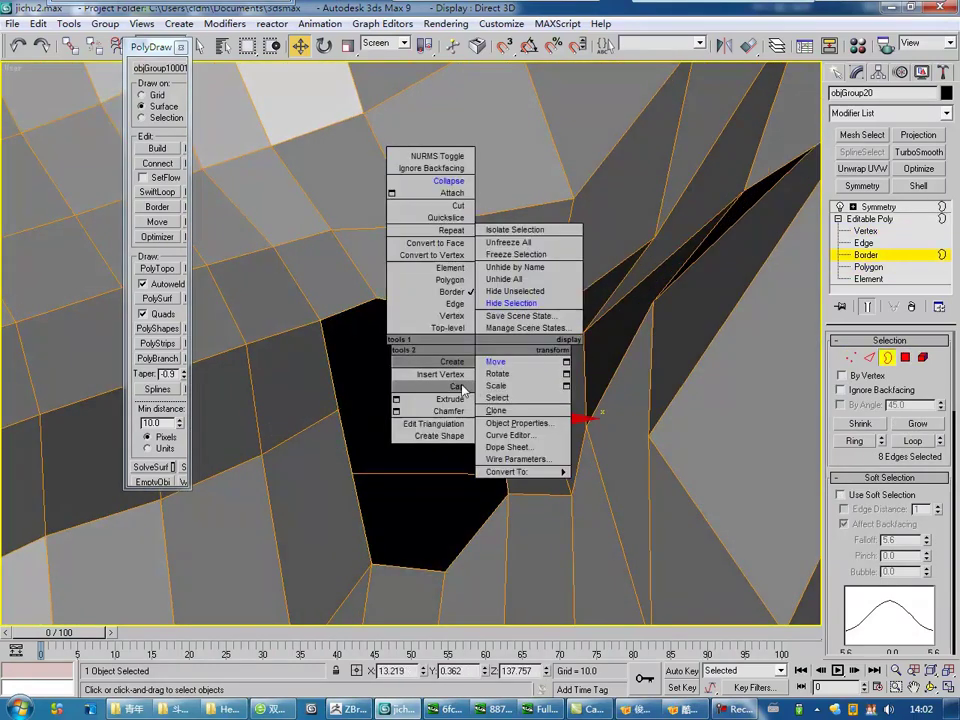
click(463, 389)
key(1)
Switch to edge level and zoom around the capped area.
scroll(394, 316, down, 10)
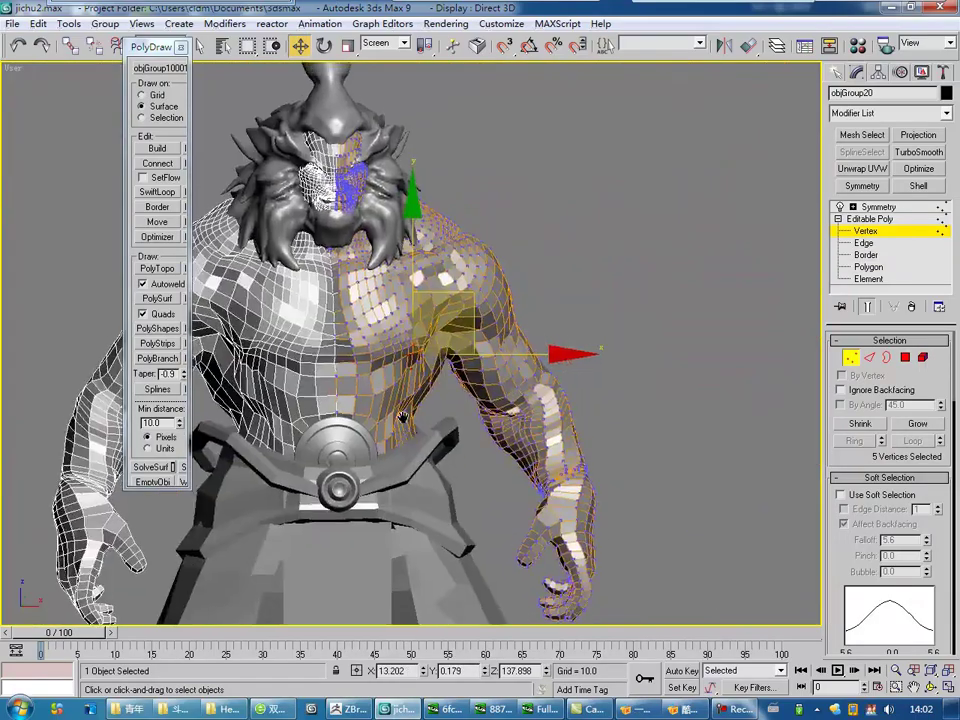
scroll(512, 457, up, 2)
scroll(512, 457, up, 5)
scroll(512, 457, up, 3)
key(2)
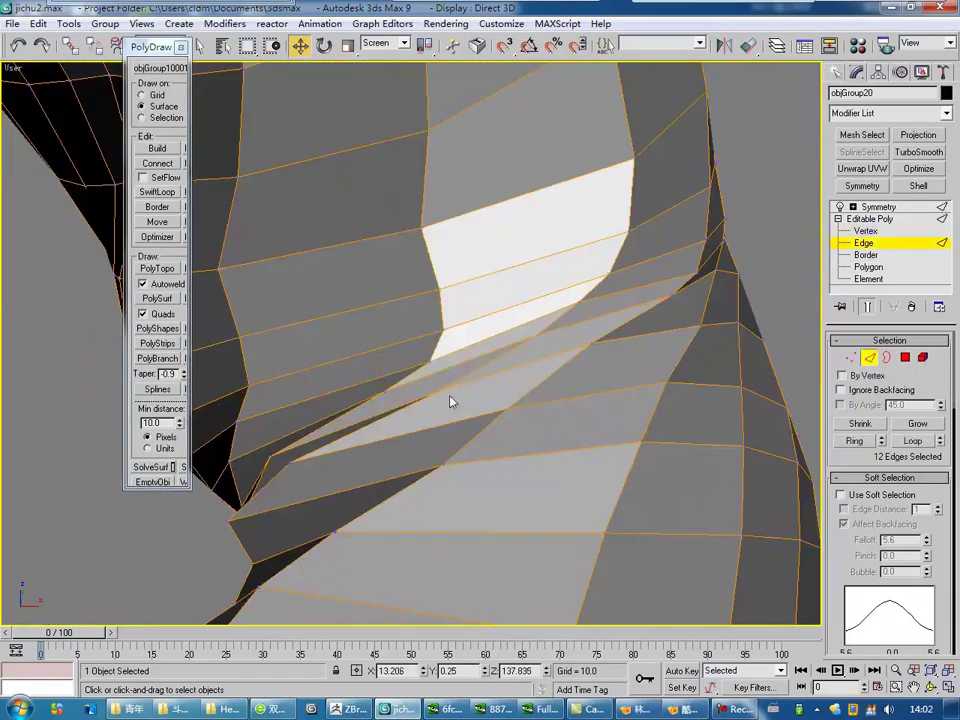
scroll(450, 403, down, 10)
scroll(591, 366, up, 3)
scroll(591, 366, up, 2)
Check for remaining open borders at Border level in wireframe, then return to shaded.
key(2)
key(3)
mouse_move(516, 369)
alt+middle_down()
mouse_move(724, 377)
mouse_move(516, 369)
alt+middle_up()
scroll(417, 440, up, 3)
key(F3)
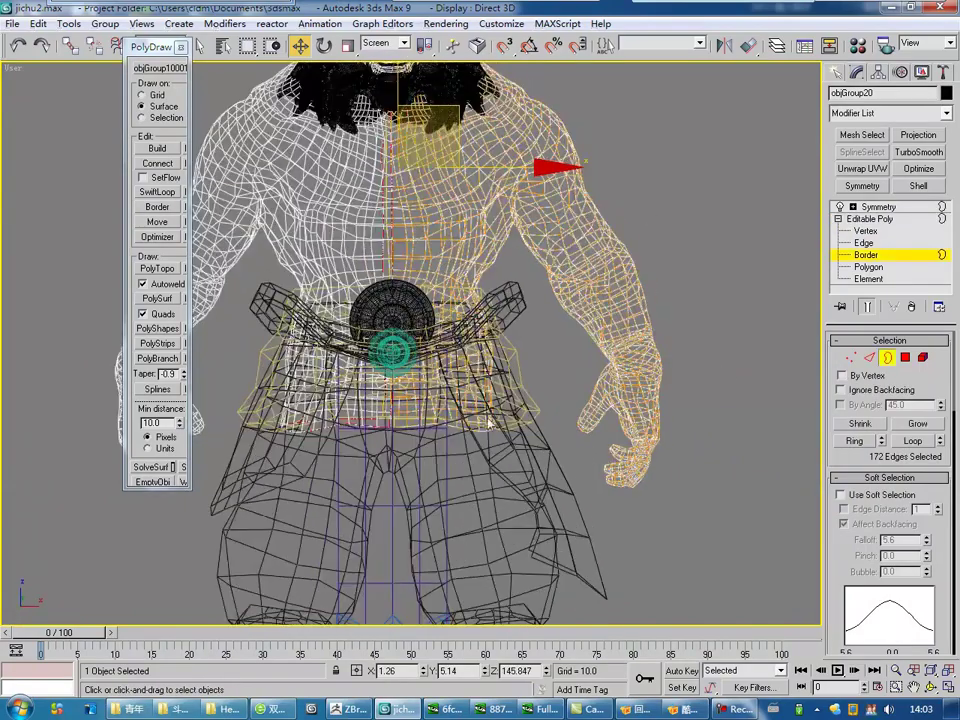
key(F3)
key(3)
scroll(404, 296, down, 6)
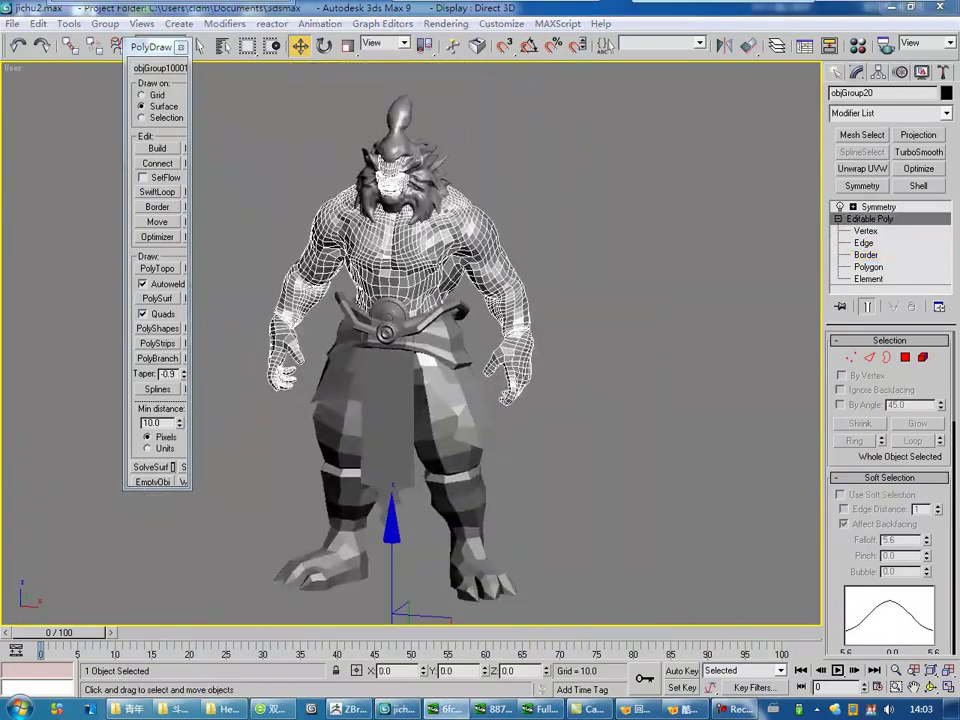
Orbit to a three-quarter view and switch to Perspective to review the whole character.
alt+middle_drag(258, 449, 428, 415)
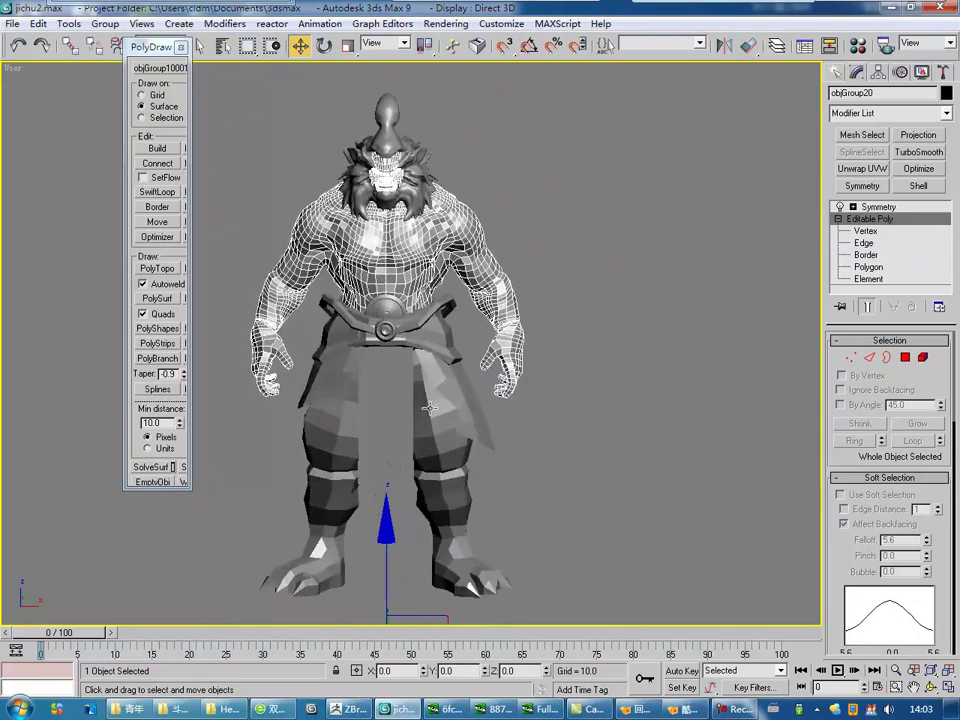
key(shift+z)
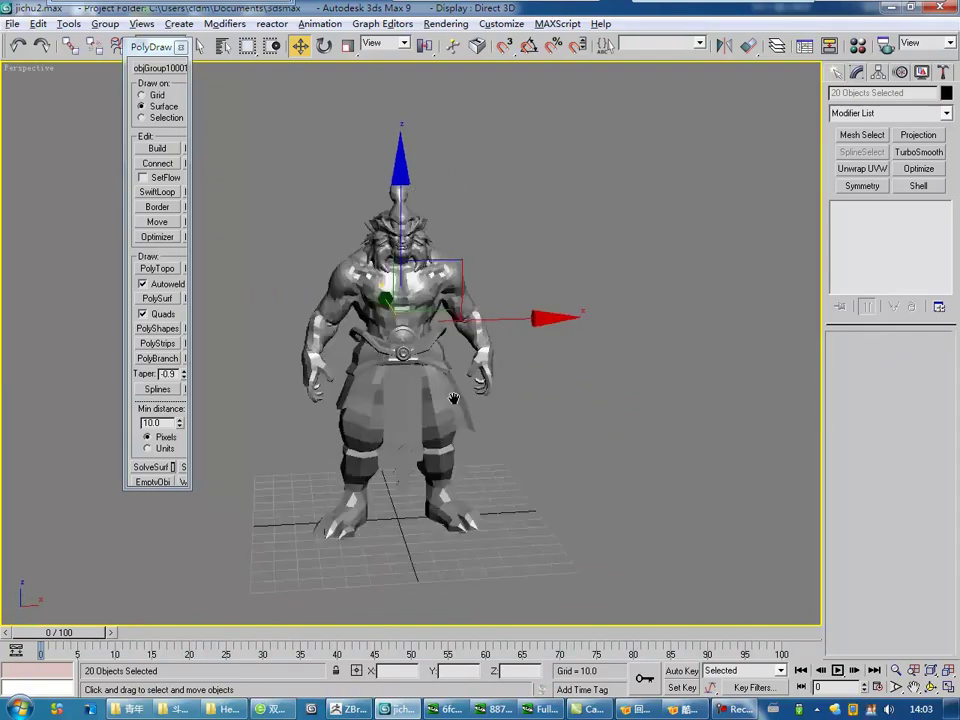
scroll(453, 398, up, 5)
scroll(440, 415, down, 3)
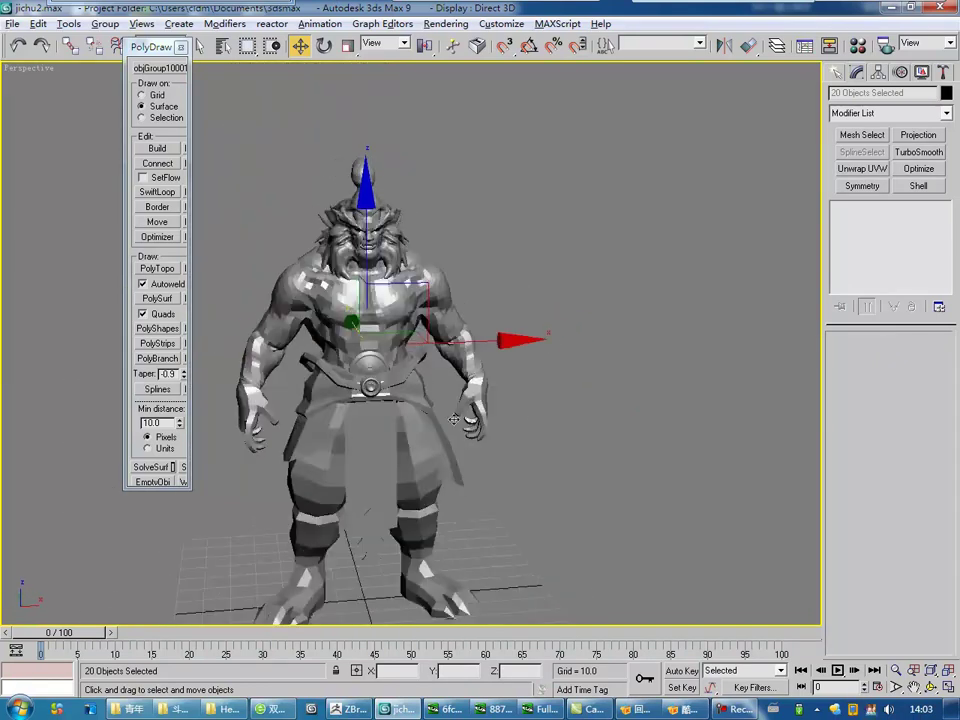